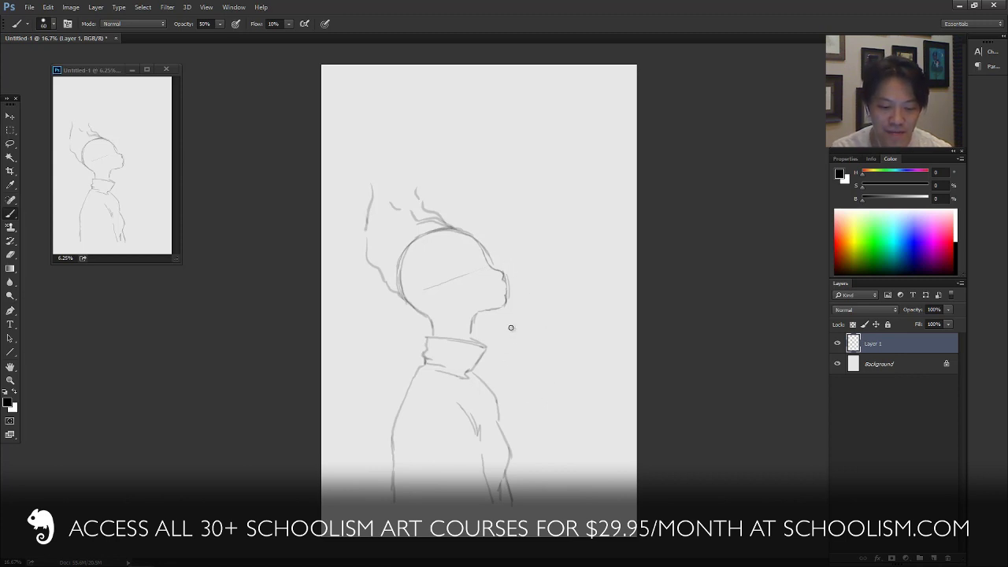
# - Select the head and hair with the Lasso, scale them up to about 111%, and reposition them over the collar
pyautogui.press('l')
pyautogui.moveTo(487, 321)
pyautogui.mouseDown()
pyautogui.moveTo(467, 340)
pyautogui.moveTo(446, 340)
pyautogui.moveTo(398, 320)
pyautogui.moveTo(431, 149)
pyautogui.moveTo(521, 277)
pyautogui.mouseUp()
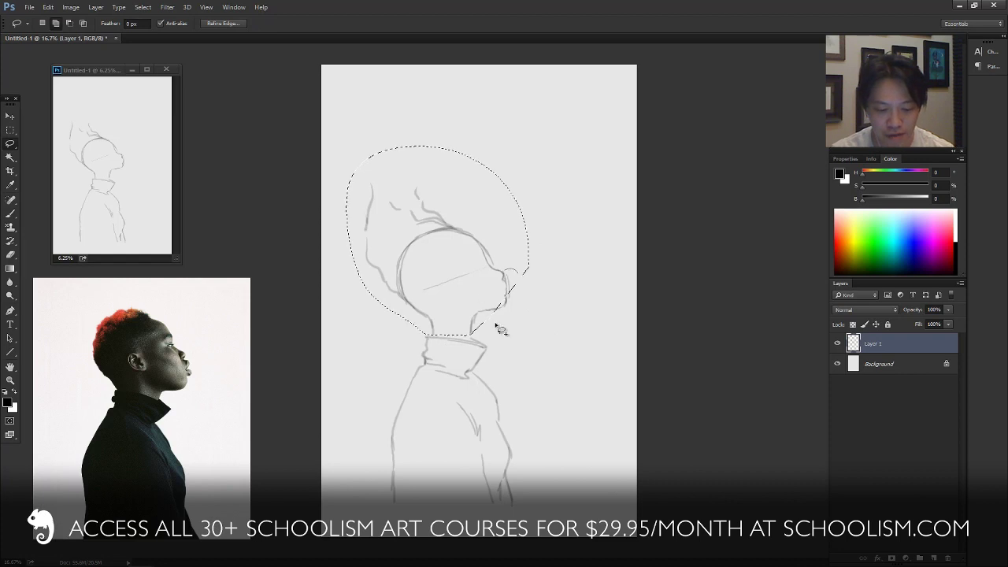
pyautogui.hotkey('ctrl', 't')
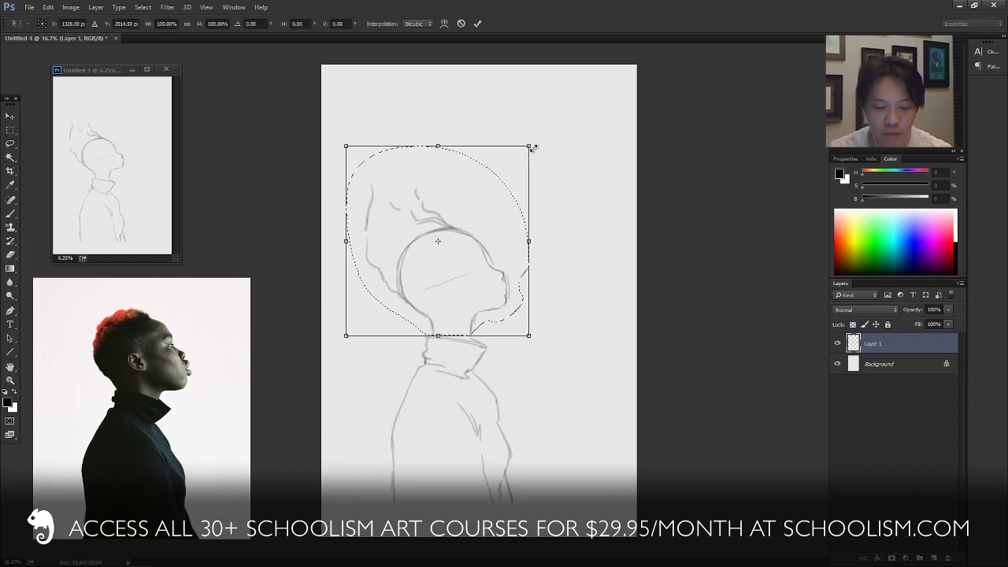
pyautogui.moveTo(539, 139); pyautogui.dragTo(554, 123)
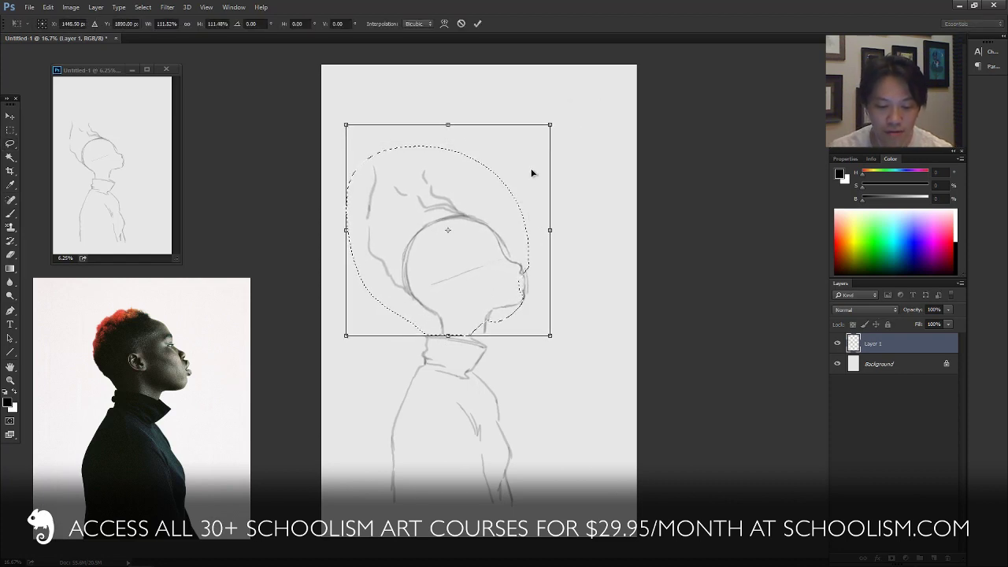
pyautogui.moveTo(508, 221); pyautogui.dragTo(500, 220)
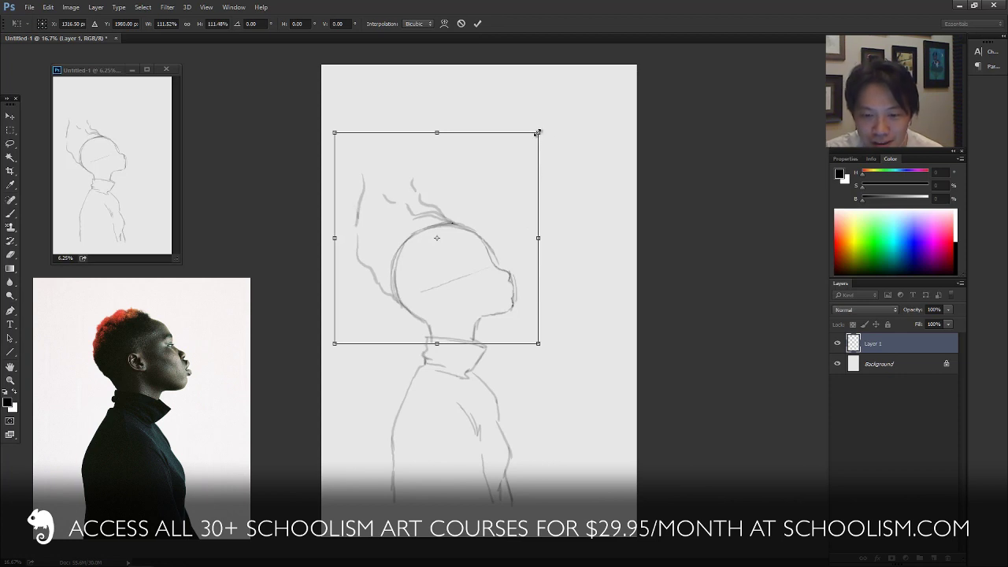
pyautogui.moveTo(538, 133); pyautogui.dragTo(537, 133)
pyautogui.moveTo(506, 244); pyautogui.dragTo(503, 252)
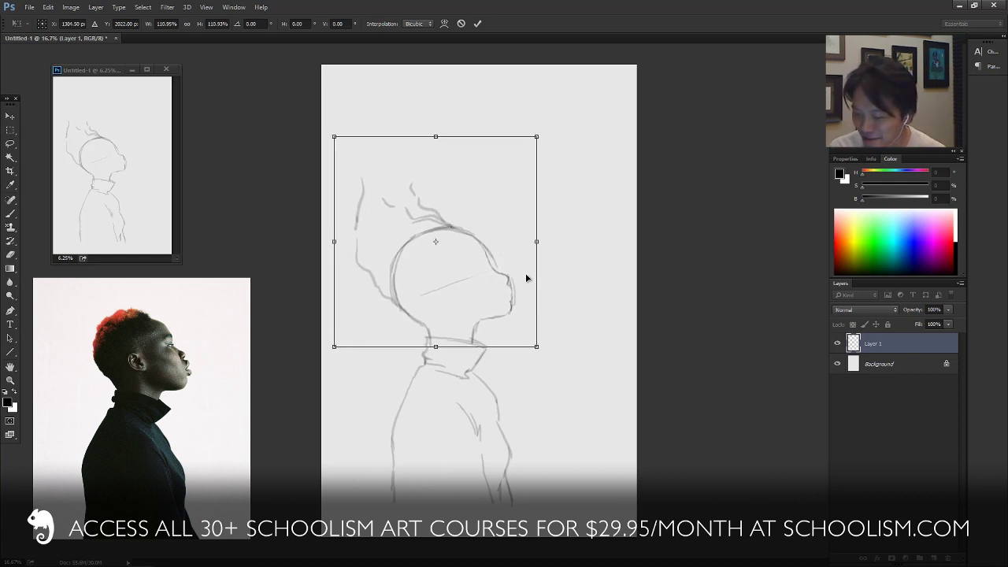
pyautogui.press('l')
pyautogui.press('Return')
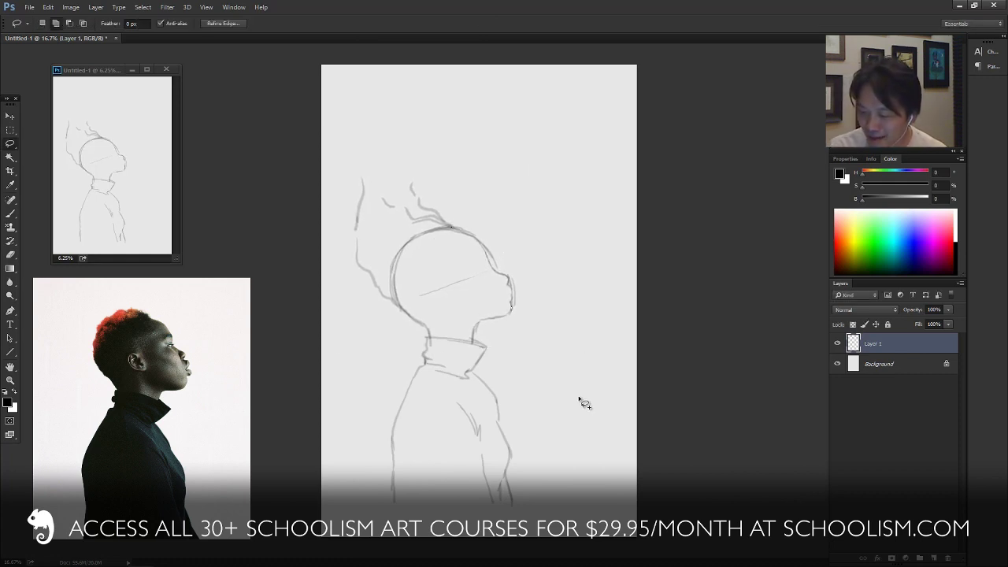
# - Sketch the narrowed eye, the eyebrow and the ear on the head with the Brush
pyautogui.press('b')
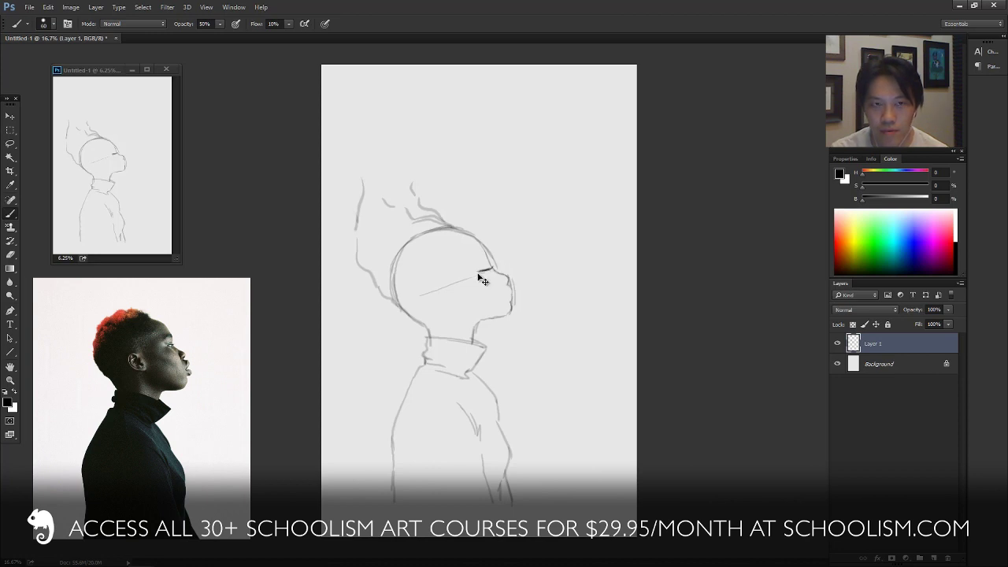
pyautogui.moveTo(492, 269); pyautogui.dragTo(478, 272)
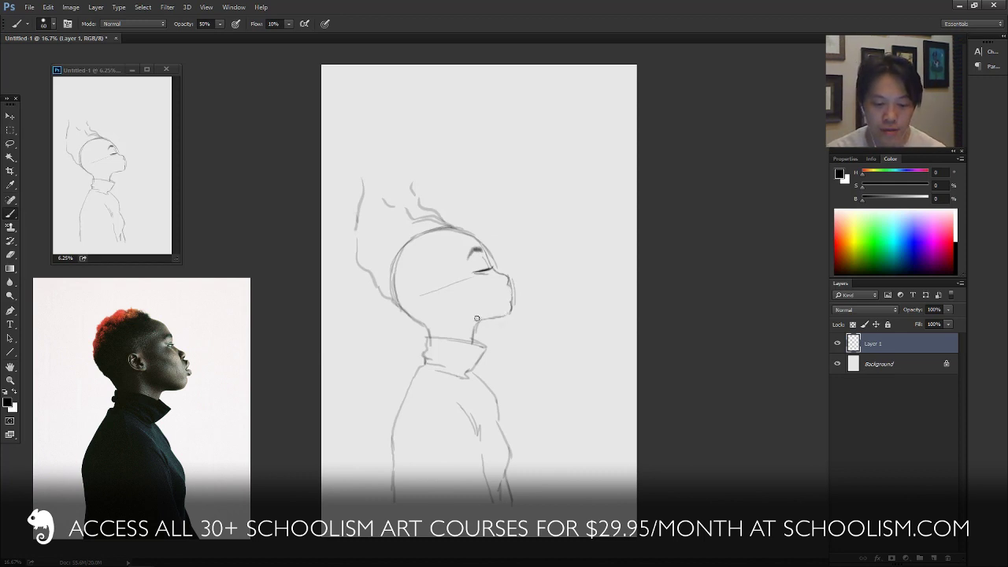
pyautogui.moveTo(443, 282)
pyautogui.mouseDown()
pyautogui.moveTo(432, 282)
pyautogui.moveTo(441, 298)
pyautogui.mouseUp()
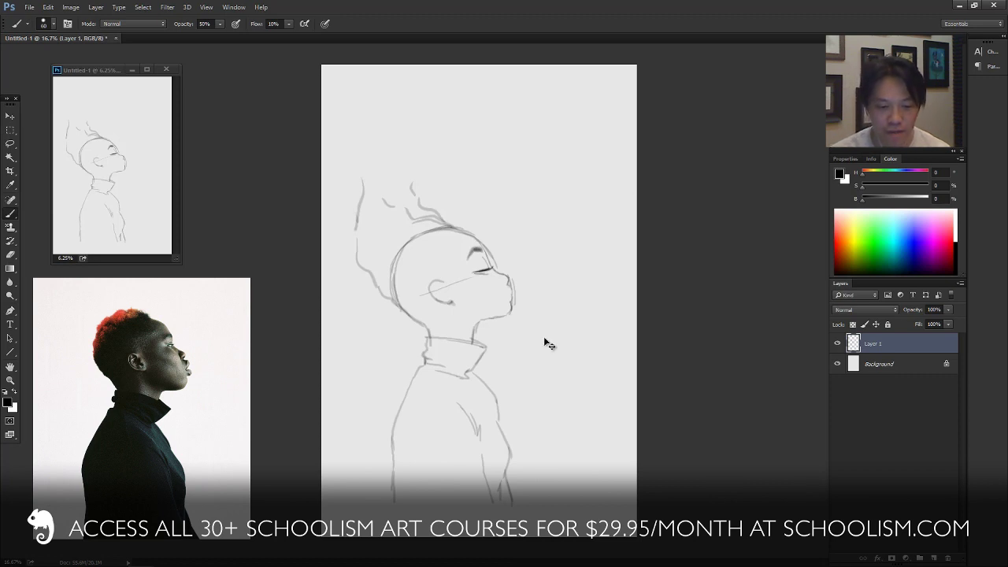
# - Refine the eye and the nose profile with finer brush strokes and add the nostril
pyautogui.hotkey('ctrl', '+')
pyautogui.hotkey('ctrl', '+')
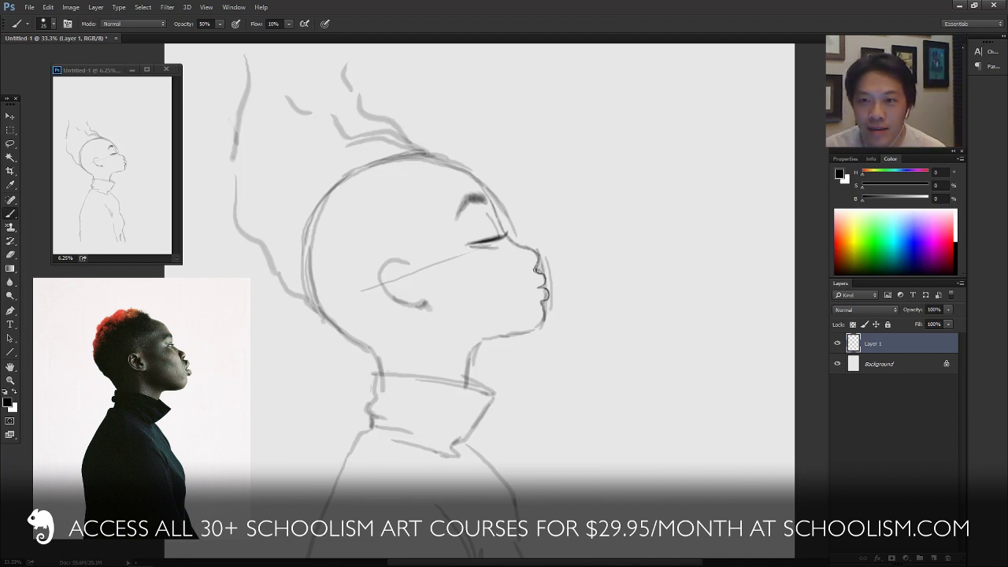
pyautogui.moveTo(536, 268); pyautogui.dragTo(537, 259)
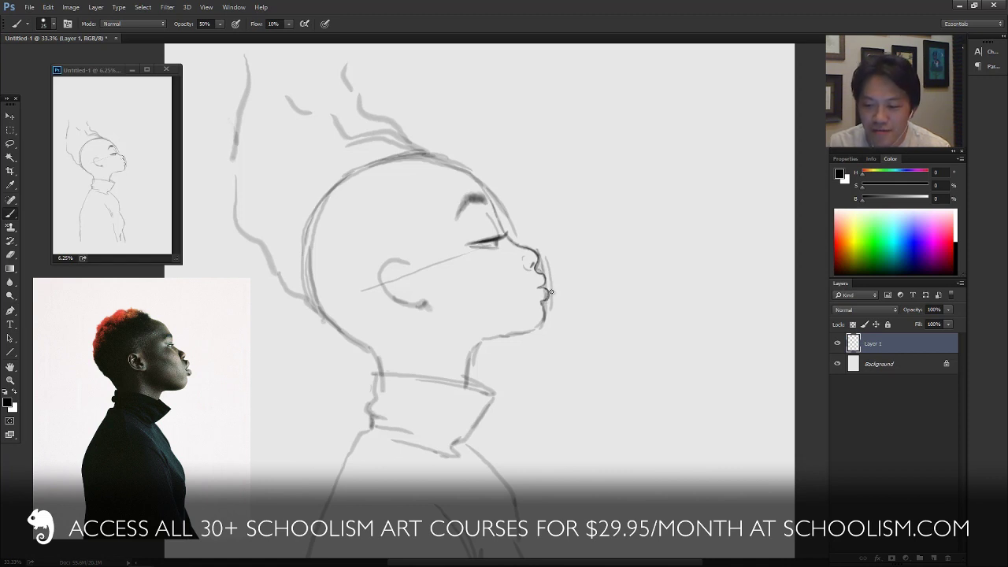
pyautogui.press('e')
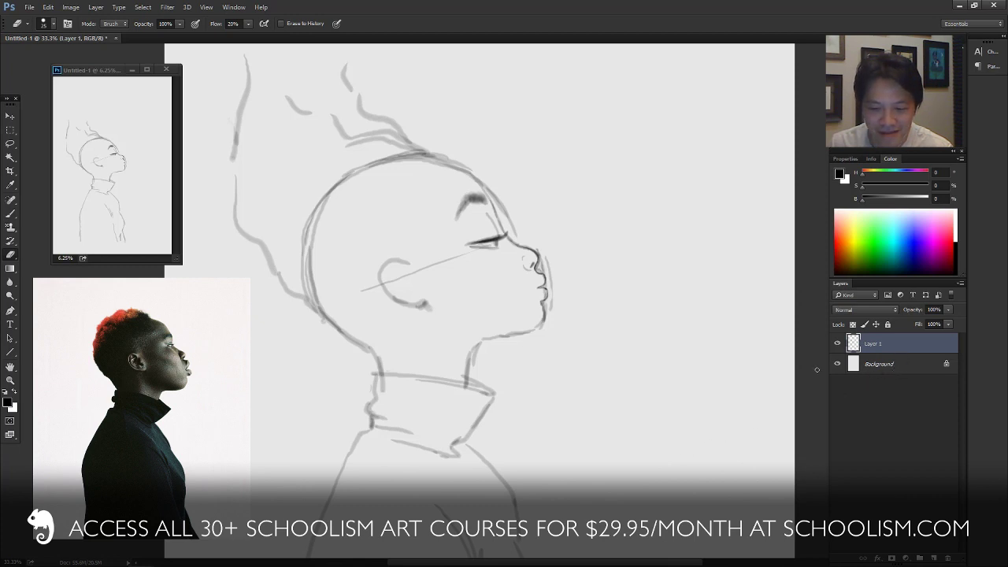
pyautogui.press('b')
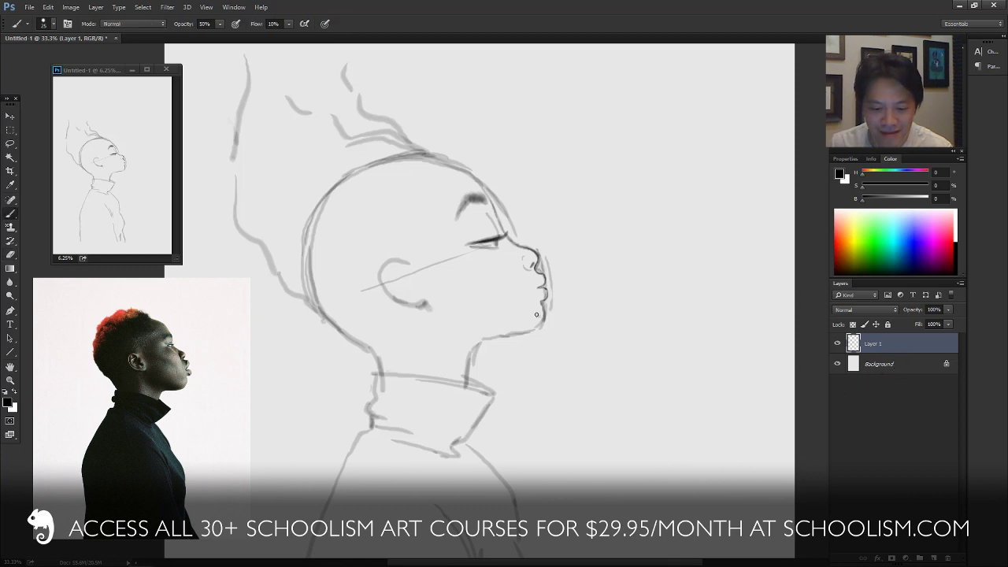
pyautogui.moveTo(419, 236)
pyautogui.mouseDown()
pyautogui.moveTo(382, 196)
pyautogui.moveTo(387, 159)
pyautogui.mouseUp()
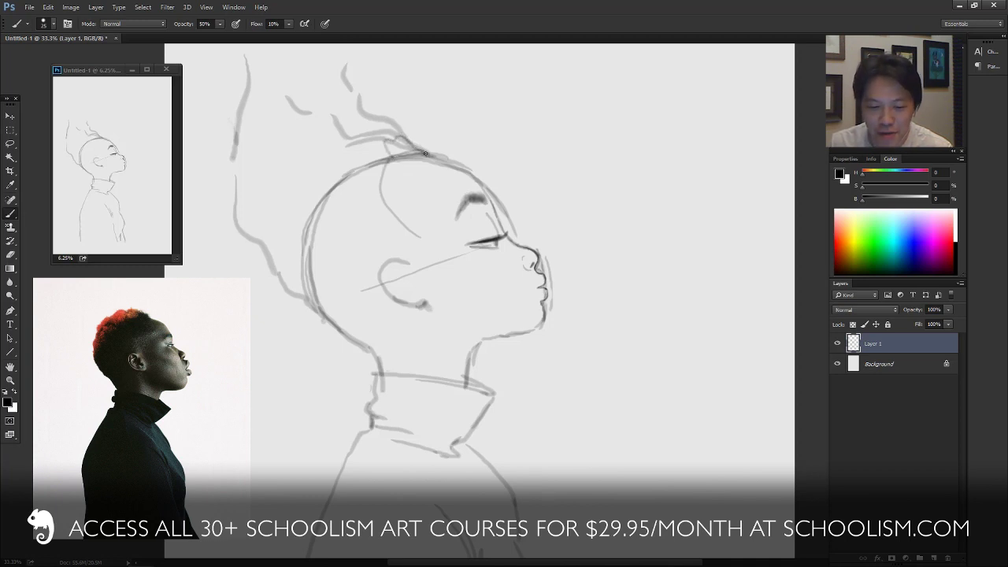
pyautogui.hotkey('ctrl', 'z')
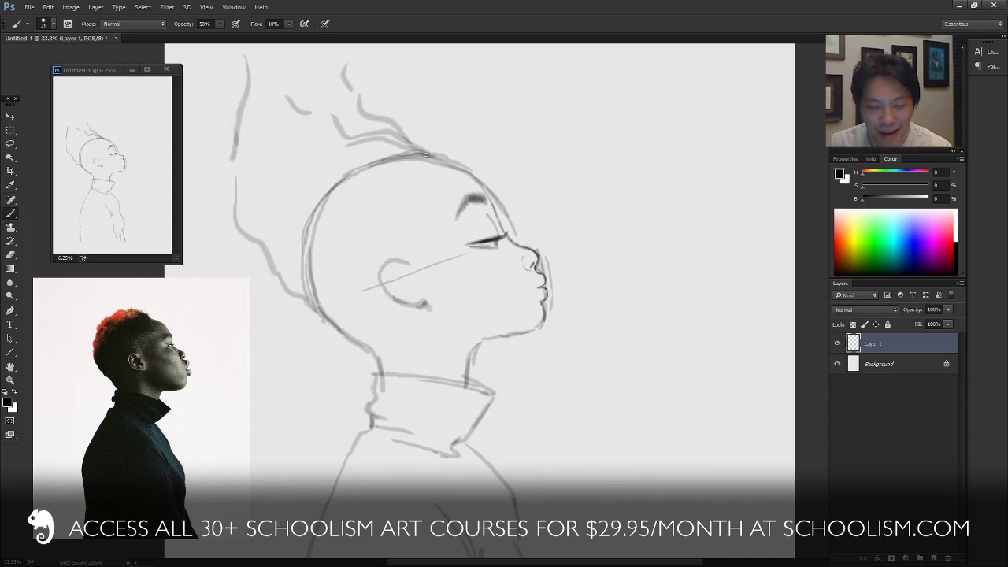
# - Lasso-select the front of the head, following the contour from the hairline down the forehead to the nose
pyautogui.press('l')
pyautogui.moveTo(383, 205)
pyautogui.mouseDown()
pyautogui.moveTo(372, 142)
pyautogui.moveTo(402, 134)
pyautogui.moveTo(463, 171)
pyautogui.mouseUp()
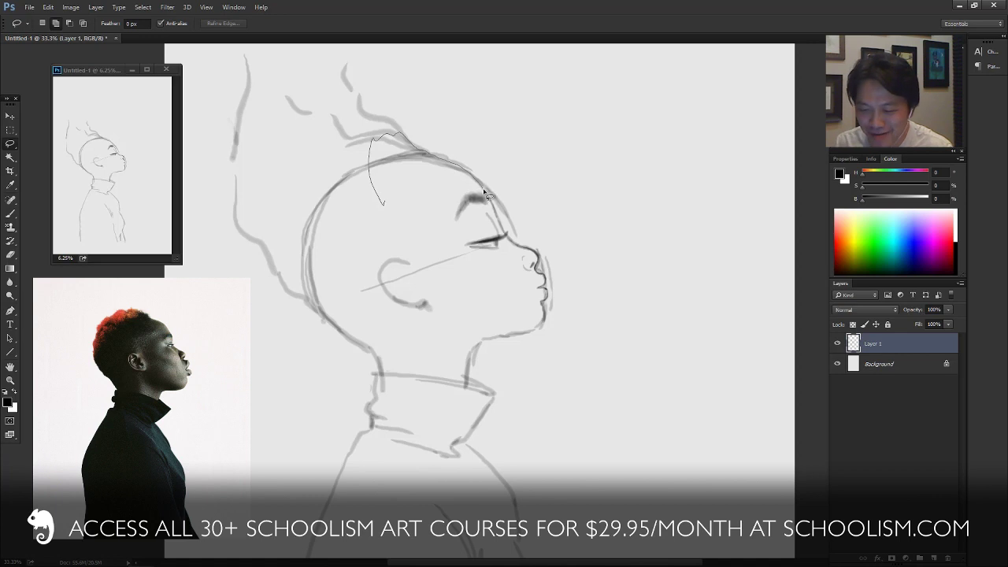
pyautogui.moveTo(485, 192)
pyautogui.mouseDown()
pyautogui.moveTo(485, 230)
pyautogui.moveTo(438, 249)
pyautogui.moveTo(371, 206)
pyautogui.mouseUp()
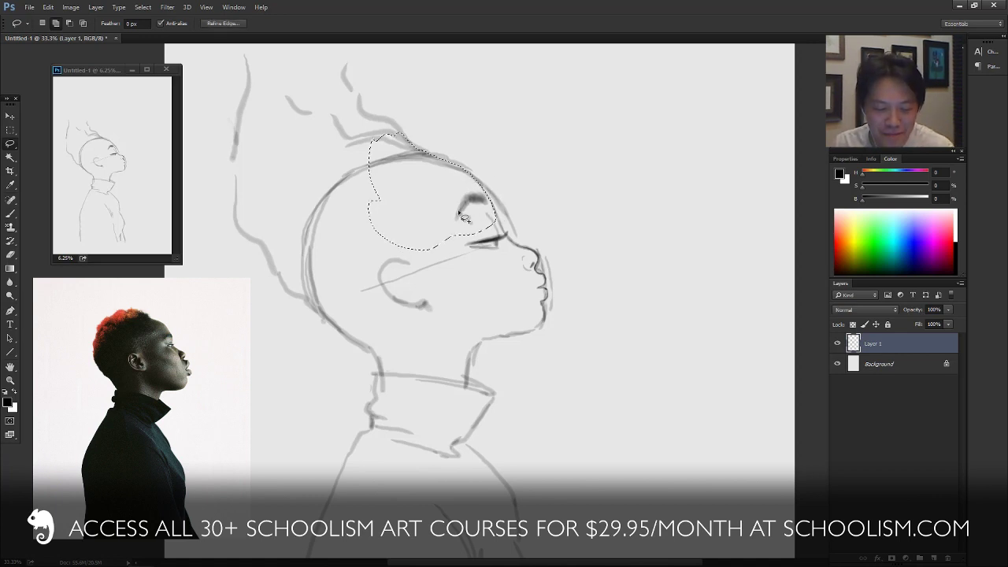
pyautogui.moveTo(460, 214)
pyautogui.mouseDown()
pyautogui.moveTo(474, 187)
pyautogui.moveTo(482, 191)
pyautogui.moveTo(529, 258)
pyautogui.mouseUp()
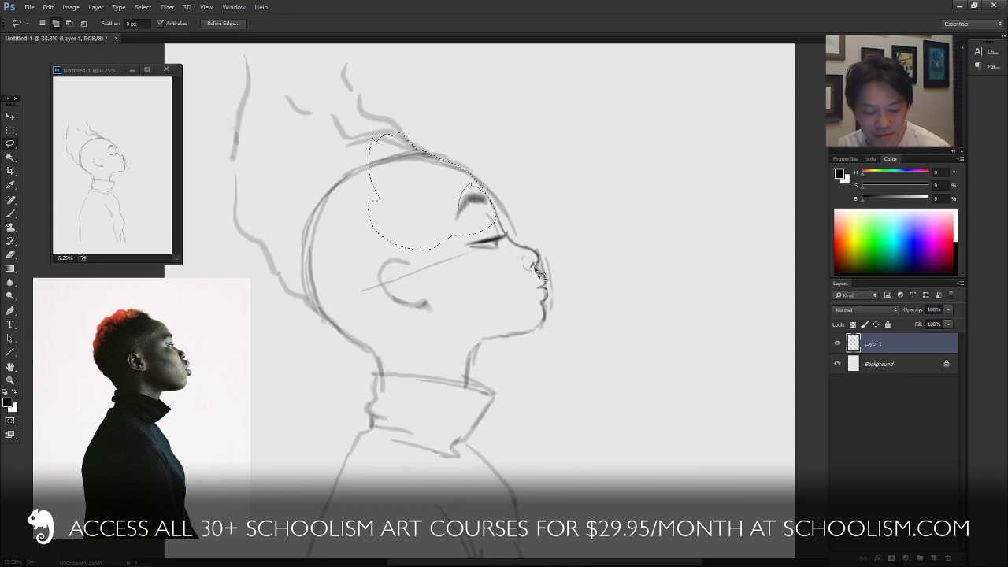
pyautogui.moveTo(540, 279)
pyautogui.mouseDown()
pyautogui.moveTo(488, 275)
pyautogui.moveTo(463, 260)
pyautogui.mouseUp()
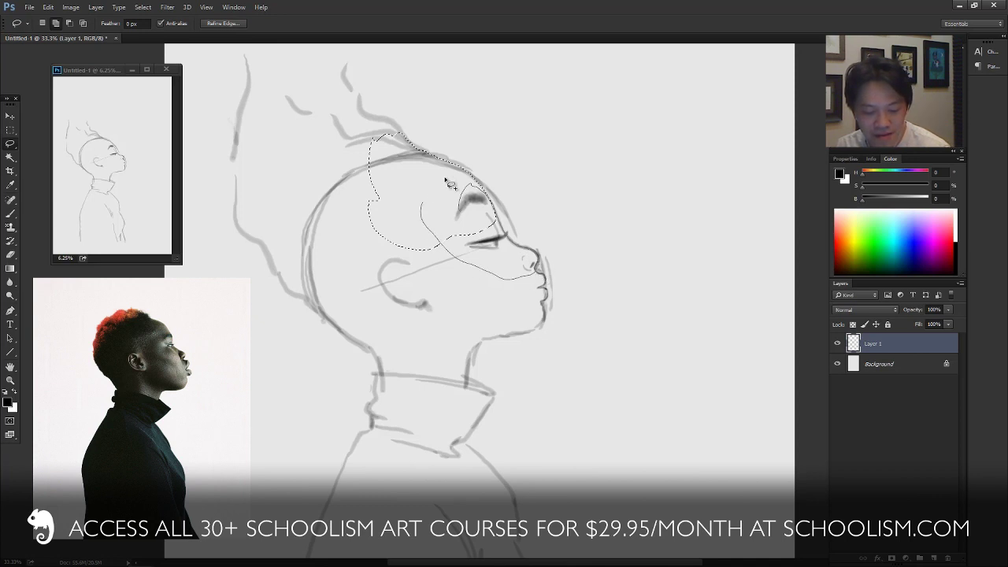
# - Extend the selection around the lips, chin and neck and across the back of the head
pyautogui.hotkey('ctrl', '+')
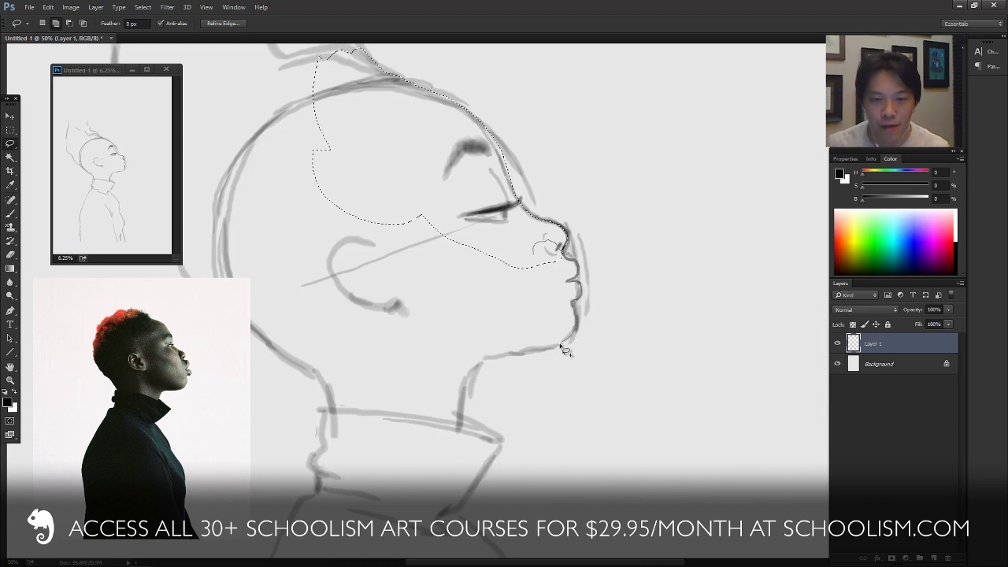
pyautogui.moveTo(510, 329)
pyautogui.mouseDown()
pyautogui.moveTo(476, 255)
pyautogui.moveTo(499, 226)
pyautogui.mouseUp()
pyautogui.moveTo(540, 307)
pyautogui.mouseDown()
pyautogui.moveTo(563, 331)
pyautogui.moveTo(556, 350)
pyautogui.moveTo(477, 363)
pyautogui.moveTo(448, 482)
pyautogui.moveTo(436, 495)
pyautogui.moveTo(380, 506)
pyautogui.moveTo(340, 449)
pyautogui.moveTo(319, 377)
pyautogui.moveTo(252, 331)
pyautogui.mouseUp()
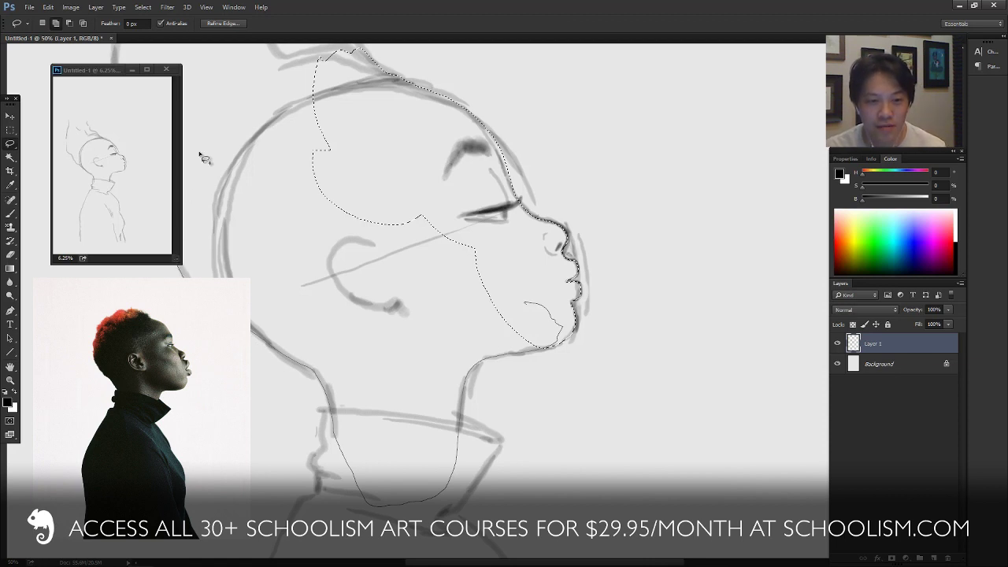
pyautogui.moveTo(203, 158)
pyautogui.mouseDown()
pyautogui.moveTo(337, 121)
pyautogui.moveTo(440, 174)
pyautogui.moveTo(509, 234)
pyautogui.moveTo(531, 276)
pyautogui.moveTo(455, 464)
pyautogui.mouseUp()
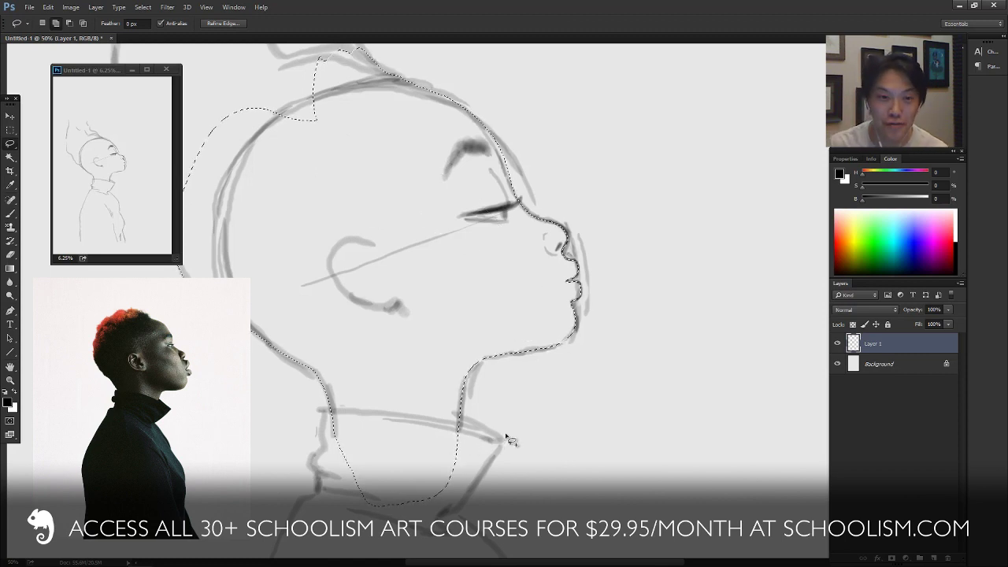
# - Add the front of the turtleneck collar to the selection and trim the excess outside the skull's contour
pyautogui.moveTo(317, 77); pyautogui.dragTo(253, 110)
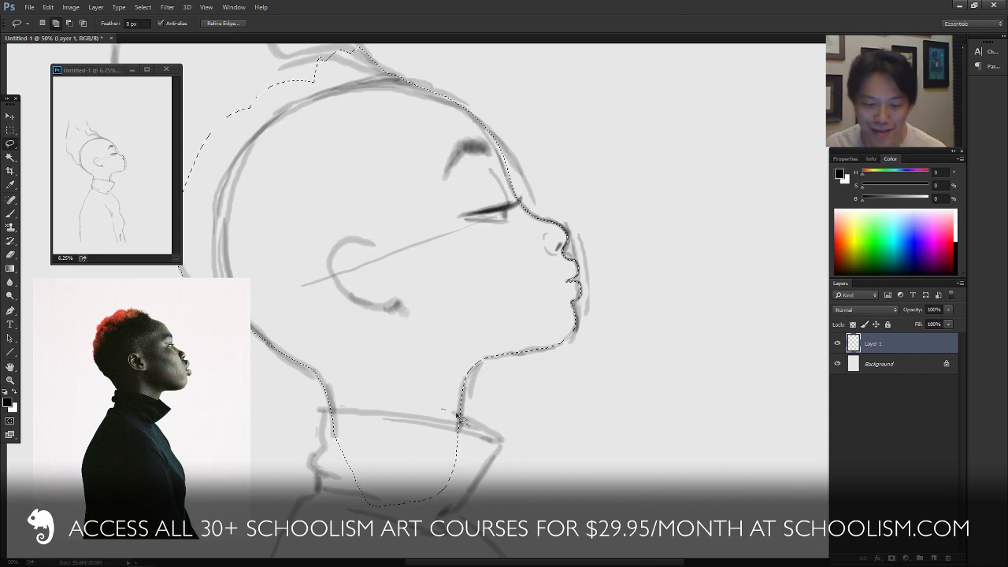
pyautogui.moveTo(460, 420)
pyautogui.mouseDown()
pyautogui.moveTo(506, 447)
pyautogui.moveTo(466, 505)
pyautogui.moveTo(438, 520)
pyautogui.moveTo(386, 483)
pyautogui.mouseUp()
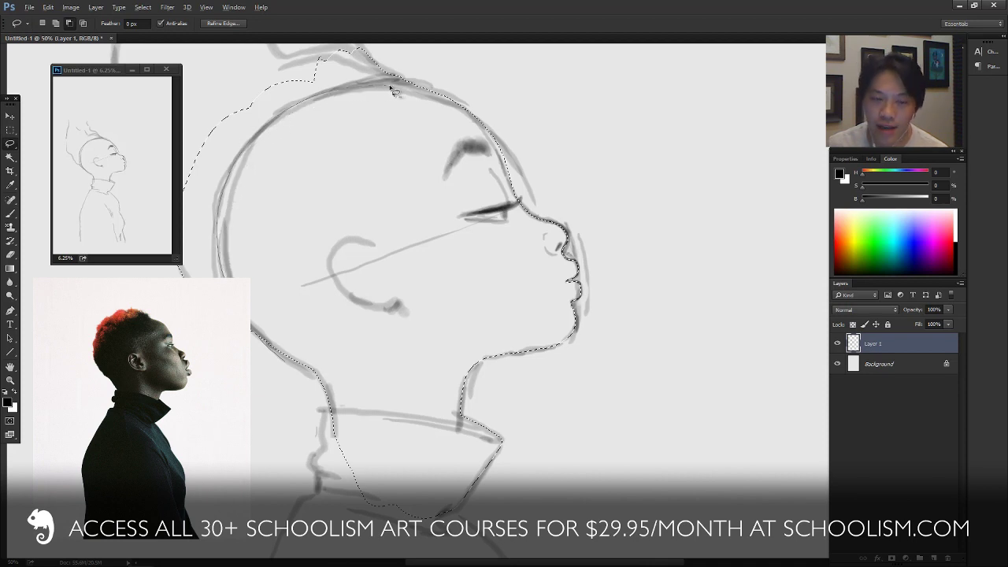
pyautogui.moveTo(431, 93)
pyautogui.mouseDown()
pyautogui.moveTo(463, 106)
pyautogui.moveTo(438, 69)
pyautogui.moveTo(391, 49)
pyautogui.moveTo(299, 50)
pyautogui.moveTo(198, 109)
pyautogui.moveTo(153, 175)
pyautogui.moveTo(265, 410)
pyautogui.mouseUp()
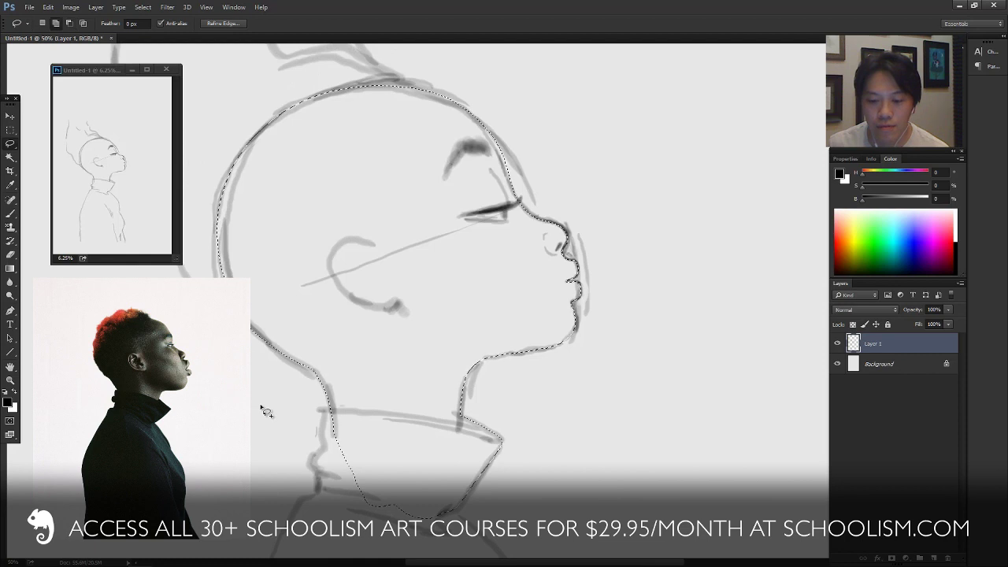
# - Add the back of the collar and the whole torso to the selection, following the back, chest and arm outlines
pyautogui.moveTo(590, 479)
pyautogui.mouseDown()
pyautogui.moveTo(677, 196)
pyautogui.moveTo(650, 175)
pyautogui.mouseUp()
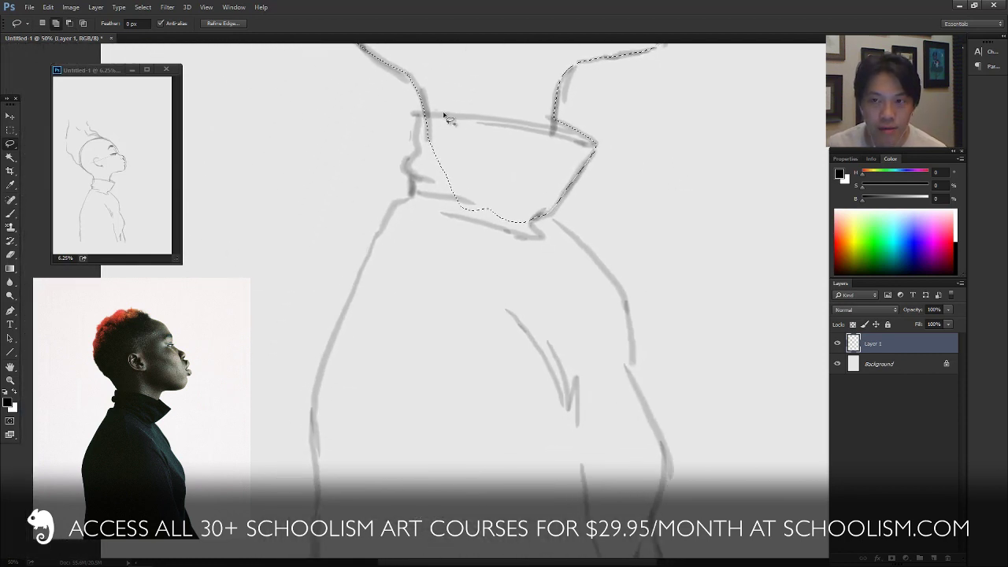
pyautogui.moveTo(421, 117)
pyautogui.mouseDown()
pyautogui.moveTo(411, 201)
pyautogui.moveTo(391, 206)
pyautogui.moveTo(362, 269)
pyautogui.moveTo(314, 427)
pyautogui.mouseUp()
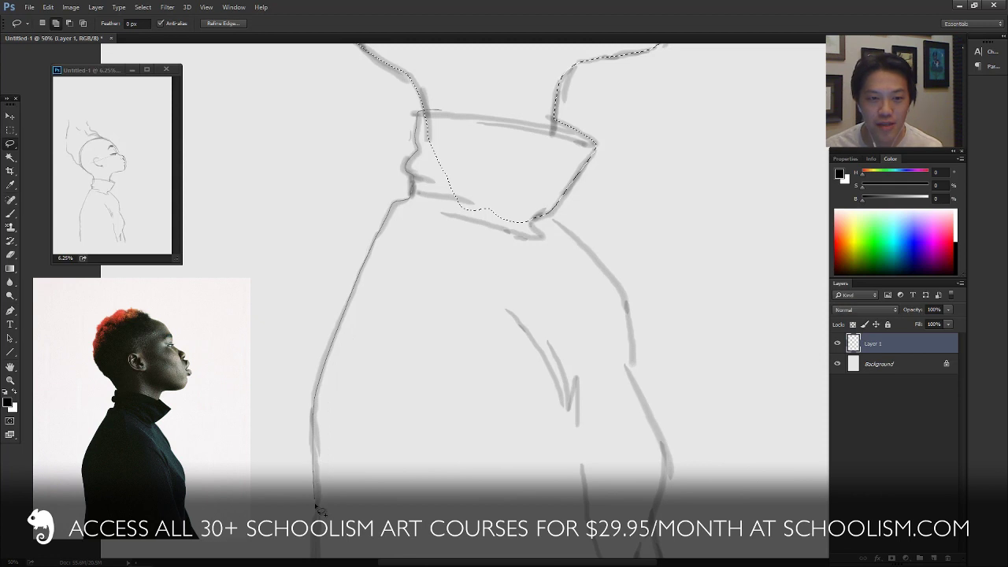
pyautogui.moveTo(319, 514)
pyautogui.mouseDown()
pyautogui.moveTo(313, 553)
pyautogui.moveTo(329, 560)
pyautogui.moveTo(419, 543)
pyautogui.moveTo(513, 499)
pyautogui.moveTo(525, 410)
pyautogui.moveTo(512, 110)
pyautogui.mouseUp()
pyautogui.moveTo(589, 427); pyautogui.dragTo(601, 336)
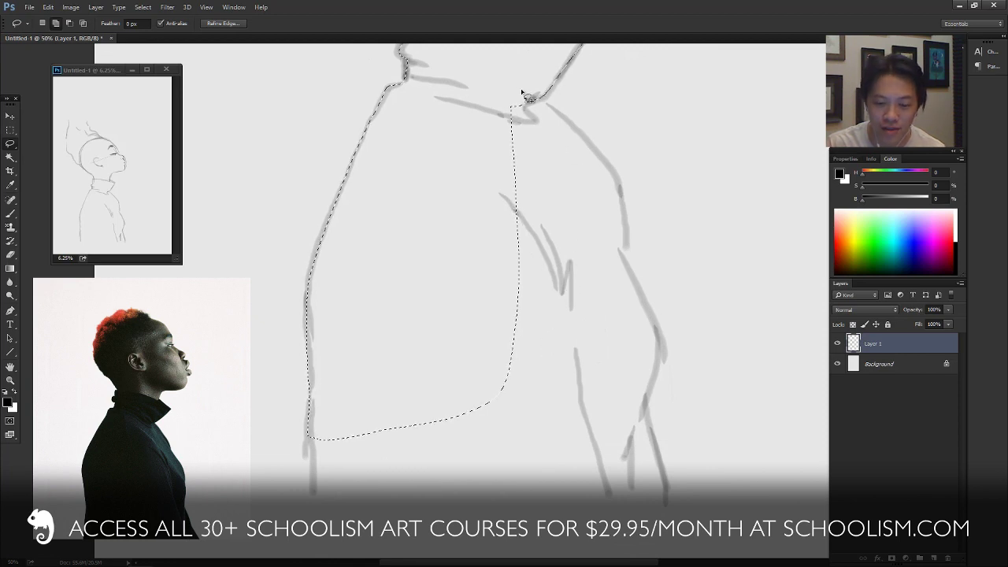
pyautogui.moveTo(522, 96)
pyautogui.mouseDown()
pyautogui.moveTo(617, 184)
pyautogui.moveTo(626, 262)
pyautogui.moveTo(659, 336)
pyautogui.moveTo(646, 406)
pyautogui.moveTo(668, 492)
pyautogui.moveTo(663, 534)
pyautogui.moveTo(444, 543)
pyautogui.moveTo(363, 537)
pyautogui.moveTo(316, 516)
pyautogui.moveTo(308, 433)
pyautogui.moveTo(323, 388)
pyautogui.moveTo(360, 325)
pyautogui.moveTo(394, 331)
pyautogui.mouseUp()
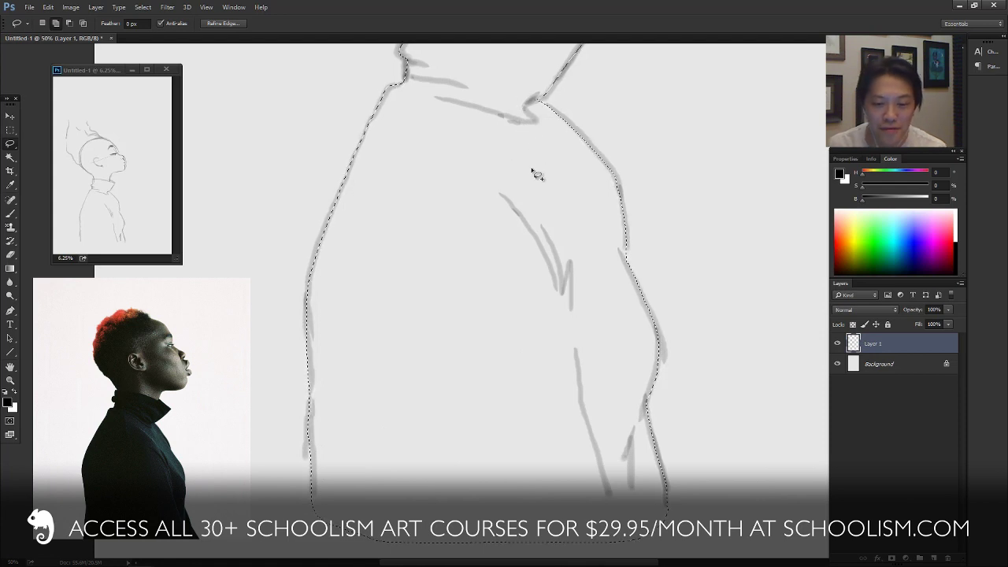
# - Set the foreground colour to a dark reddish brown with hue 3, saturation 24% and brightness 19%
pyautogui.click(869, 185)
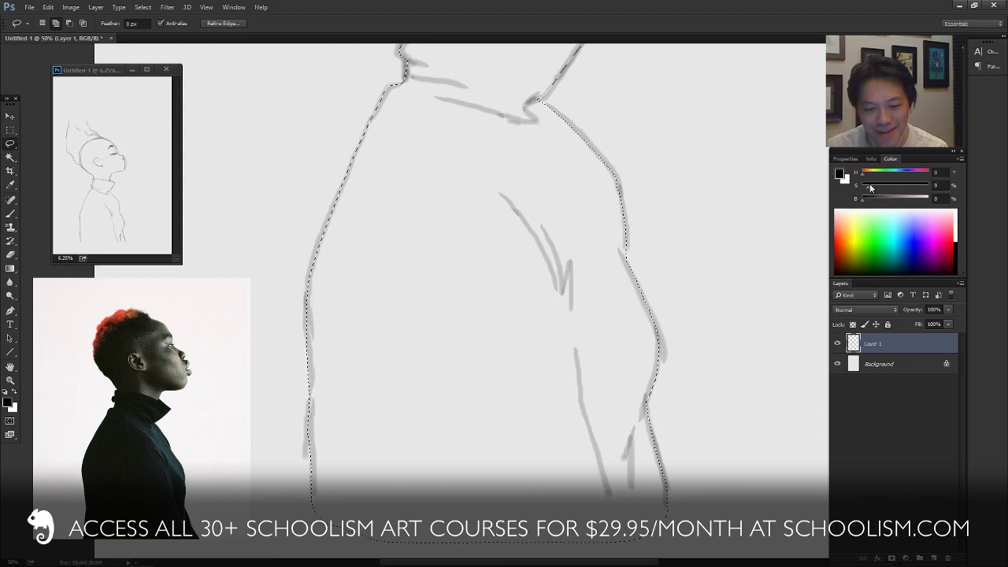
pyautogui.click(871, 201)
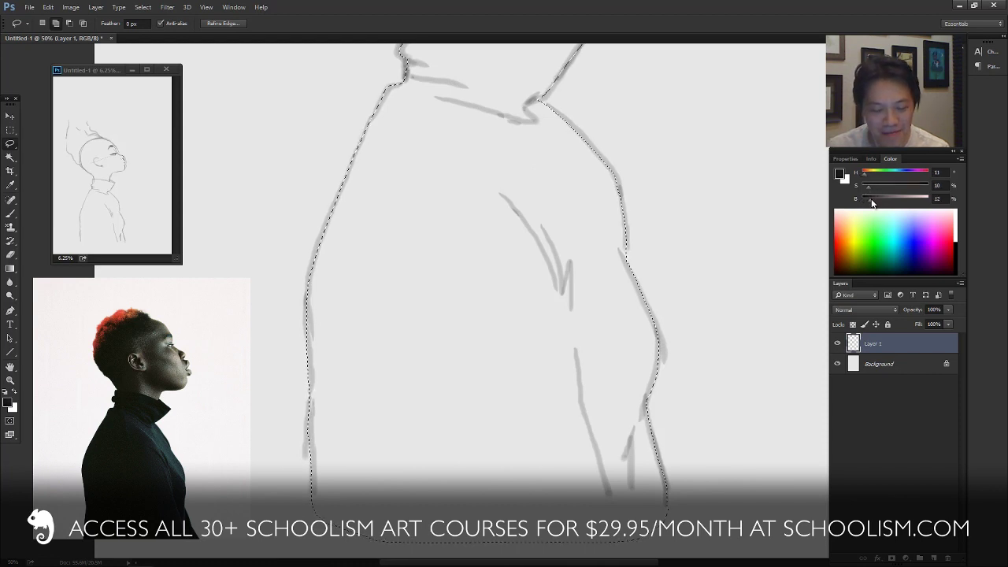
pyautogui.click(873, 201)
pyautogui.click(863, 174)
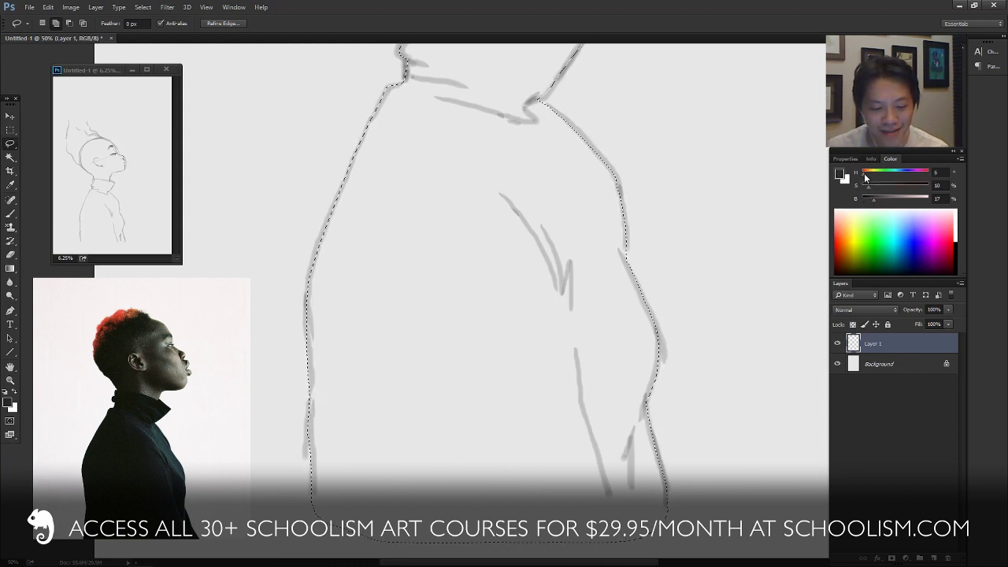
pyautogui.click(874, 187)
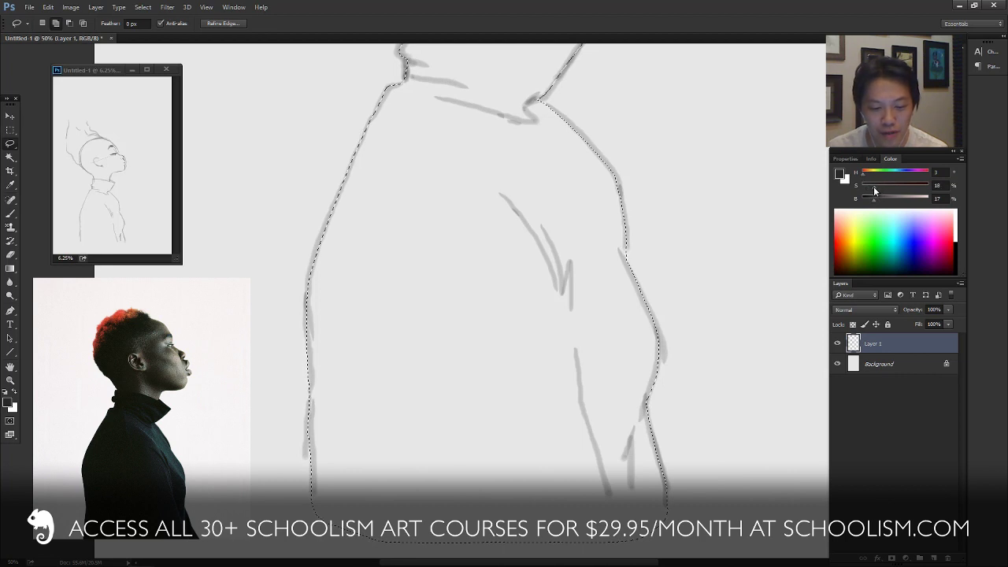
pyautogui.click(875, 201)
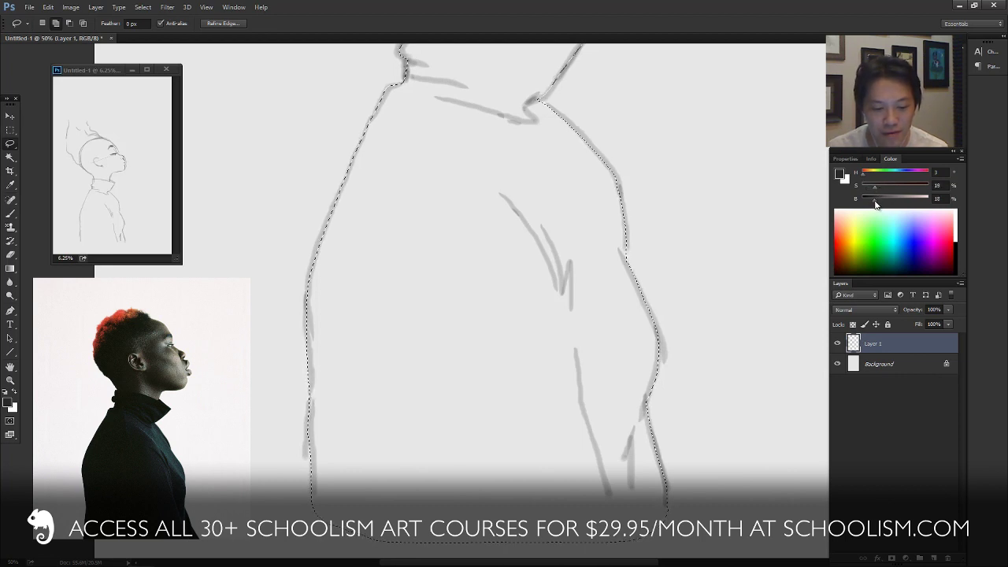
pyautogui.click(878, 187)
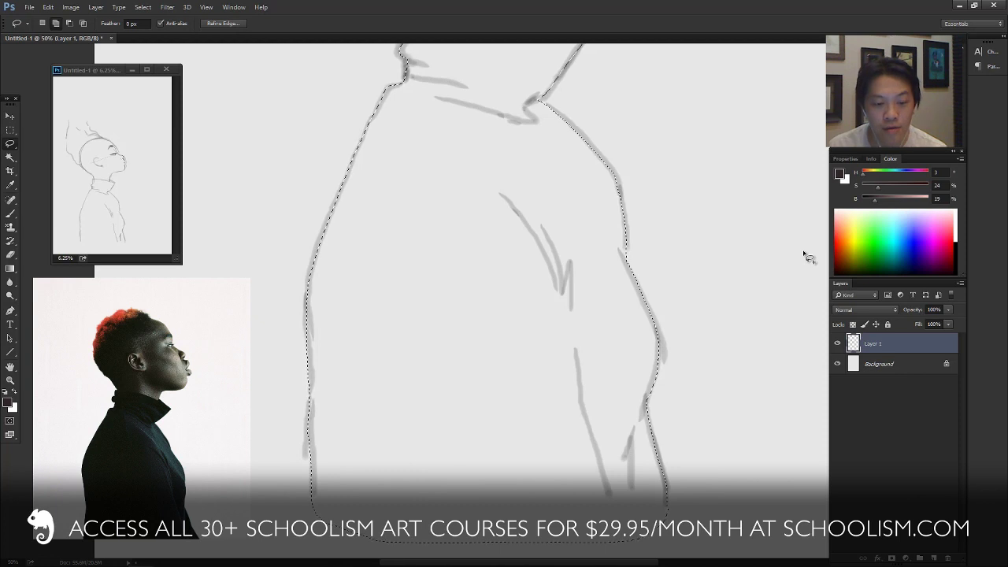
# - Fill the silhouette selection with the dark reddish brown on a new layer beneath the sketch lines
pyautogui.hotkey('alt', 'BackSpace')
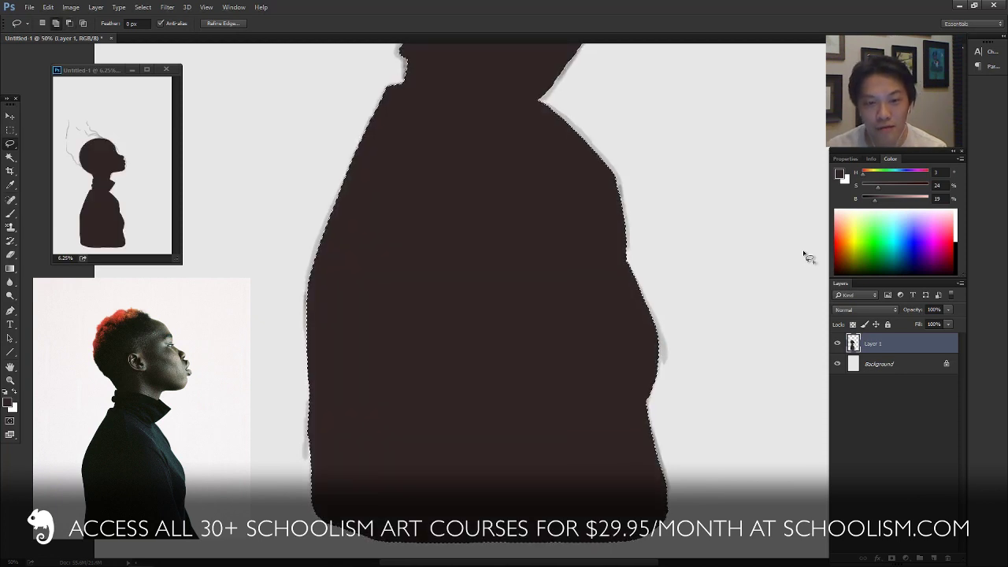
pyautogui.hotkey('ctrl', 'z')
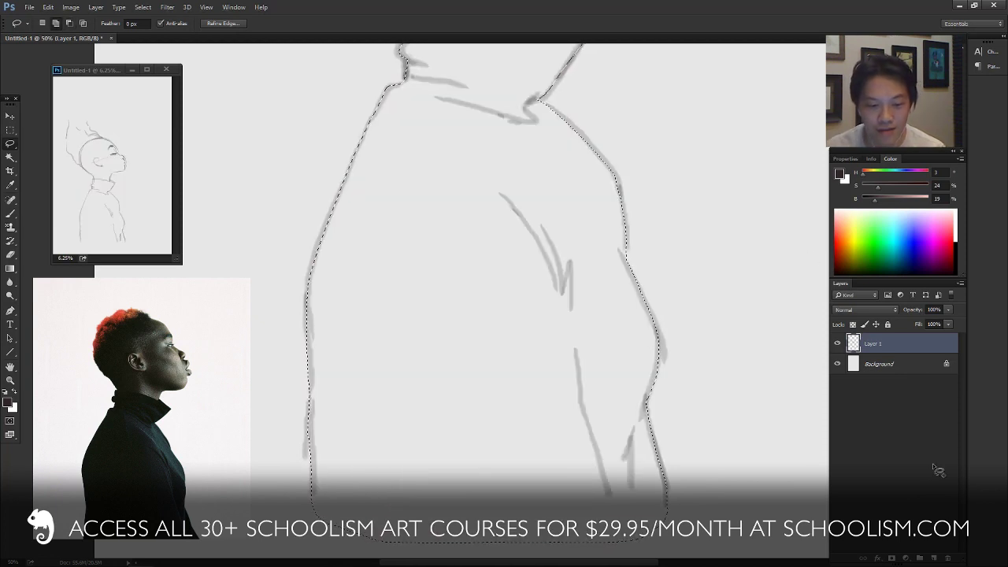
pyautogui.keyDown('ctrl'); pyautogui.click(934, 557); pyautogui.keyUp('ctrl')
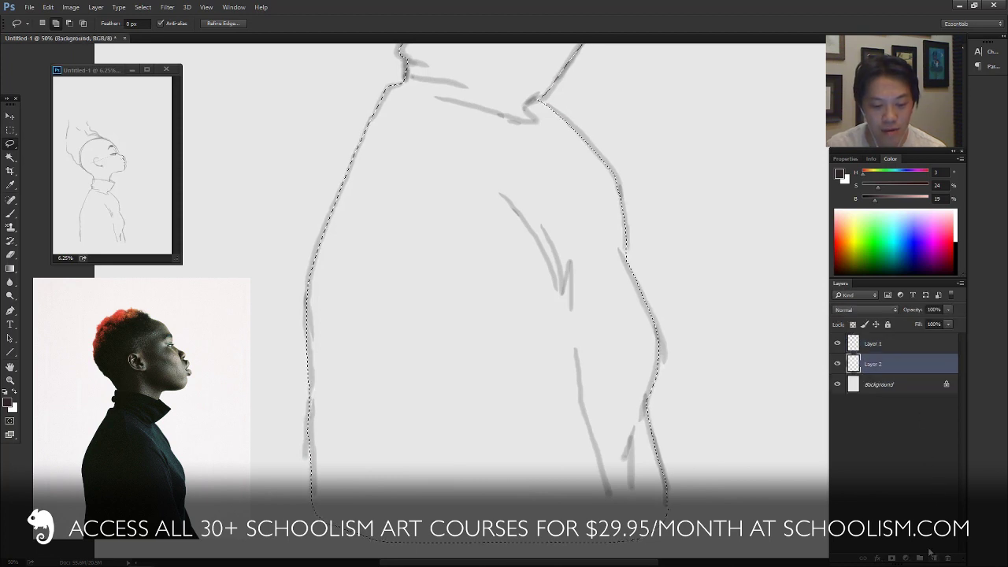
pyautogui.press('alt')
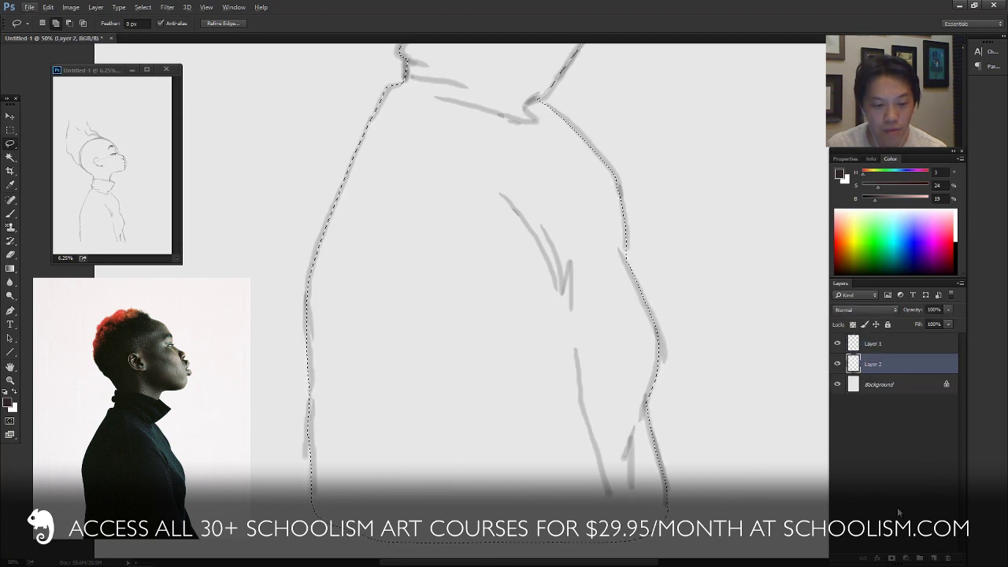
pyautogui.hotkey('alt', 'BackSpace')
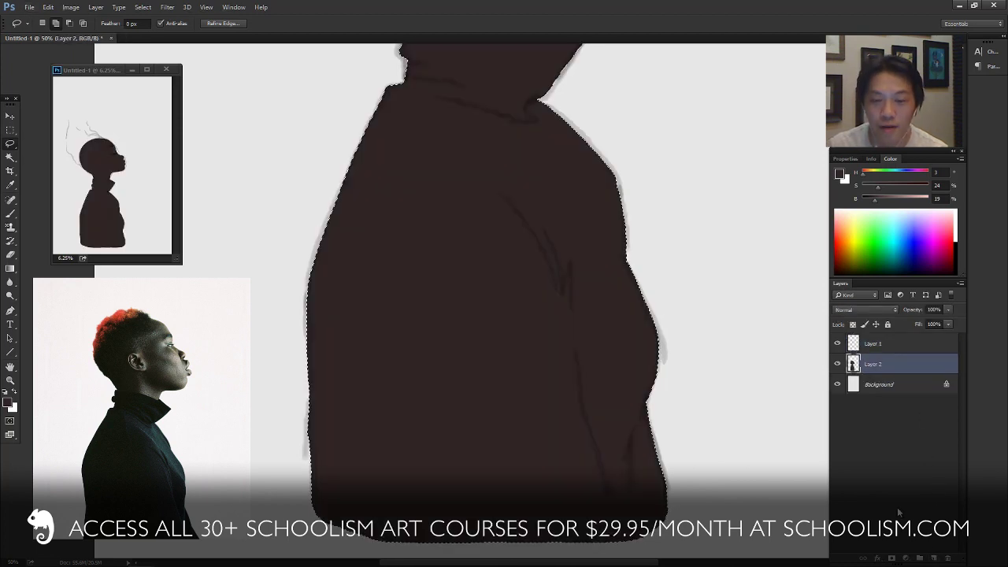
# - Duplicate the sketch layer, move the copy beneath the silhouette layer and hide it
pyautogui.moveTo(599, 190)
pyautogui.mouseDown()
pyautogui.moveTo(548, 344)
pyautogui.moveTo(551, 400)
pyautogui.moveTo(555, 347)
pyautogui.moveTo(556, 384)
pyautogui.mouseUp()
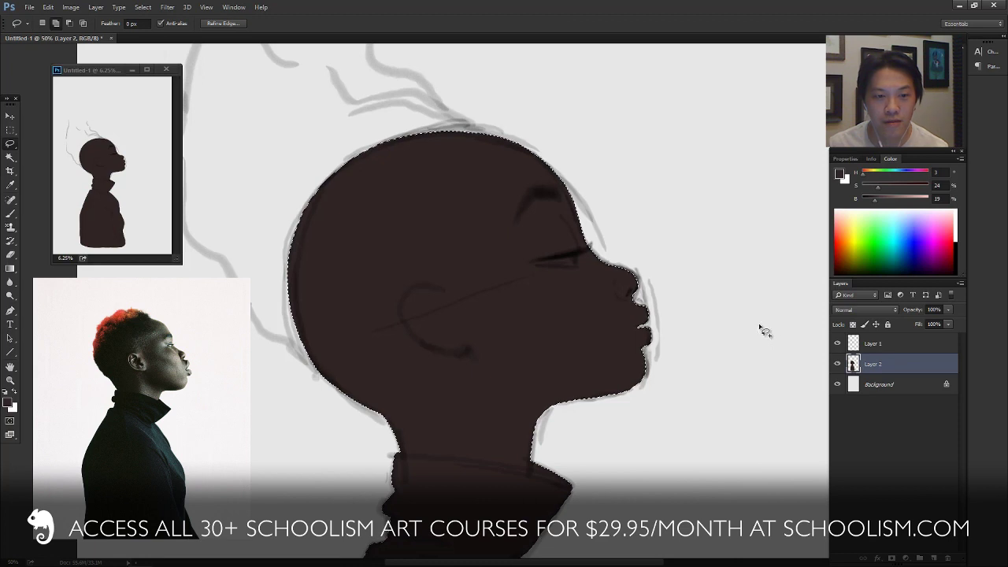
pyautogui.click(899, 343)
pyautogui.moveTo(904, 344); pyautogui.dragTo(932, 557)
pyautogui.moveTo(889, 340); pyautogui.dragTo(882, 388)
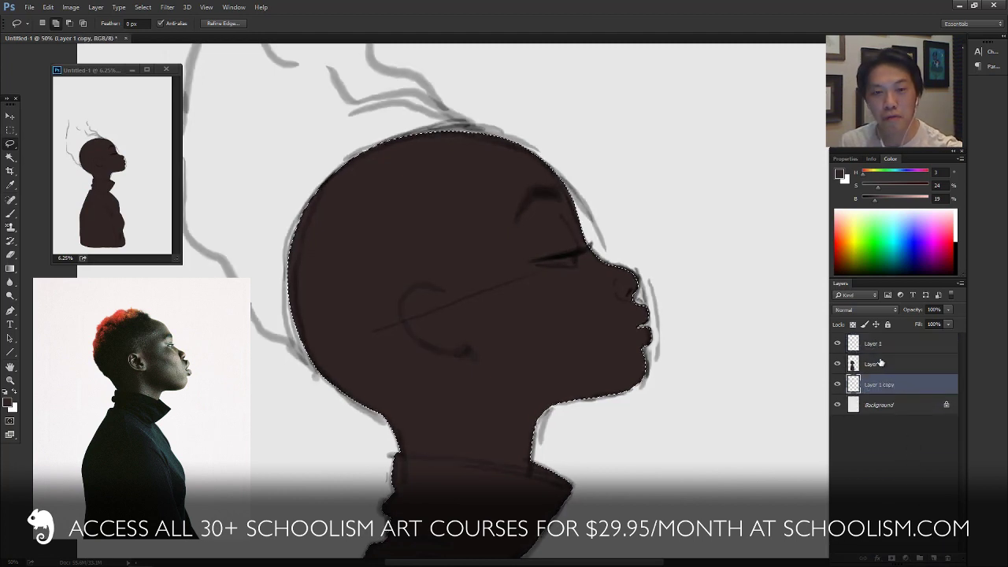
pyautogui.click(836, 385)
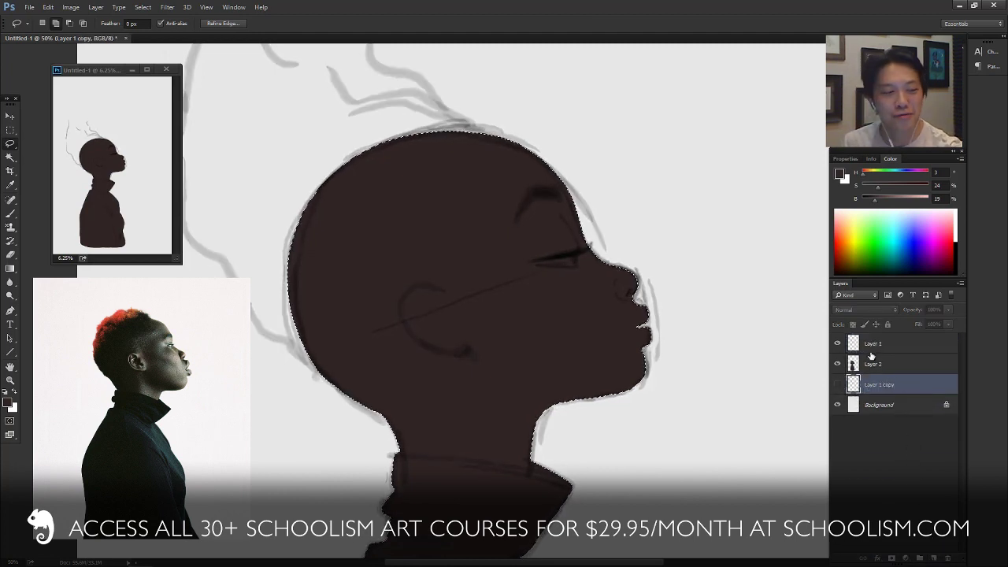
# - Clip the original sketch layer to the silhouette layer and clear the selection
pyautogui.click(873, 346)
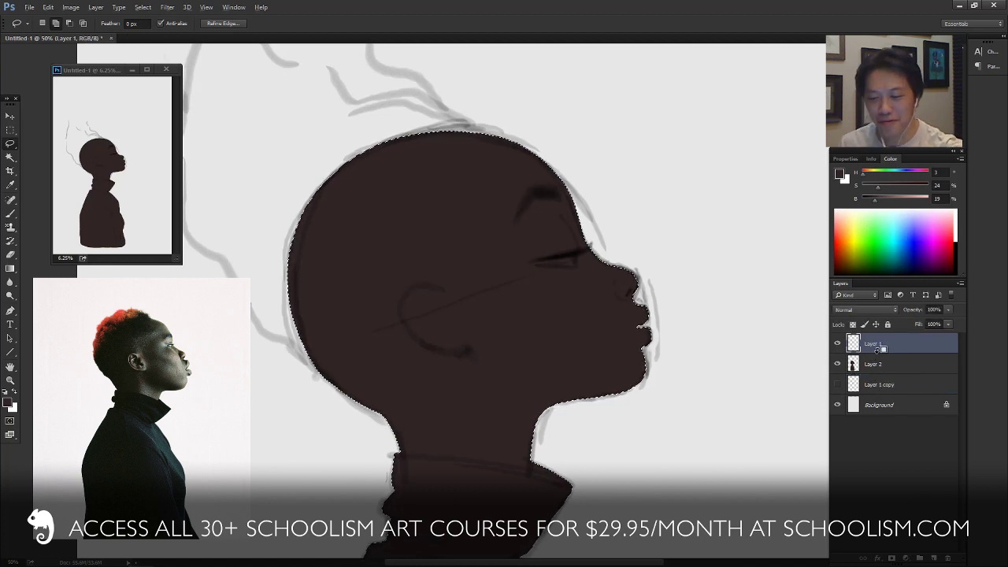
pyautogui.keyDown('alt'); pyautogui.click(877, 352); pyautogui.keyUp('alt')
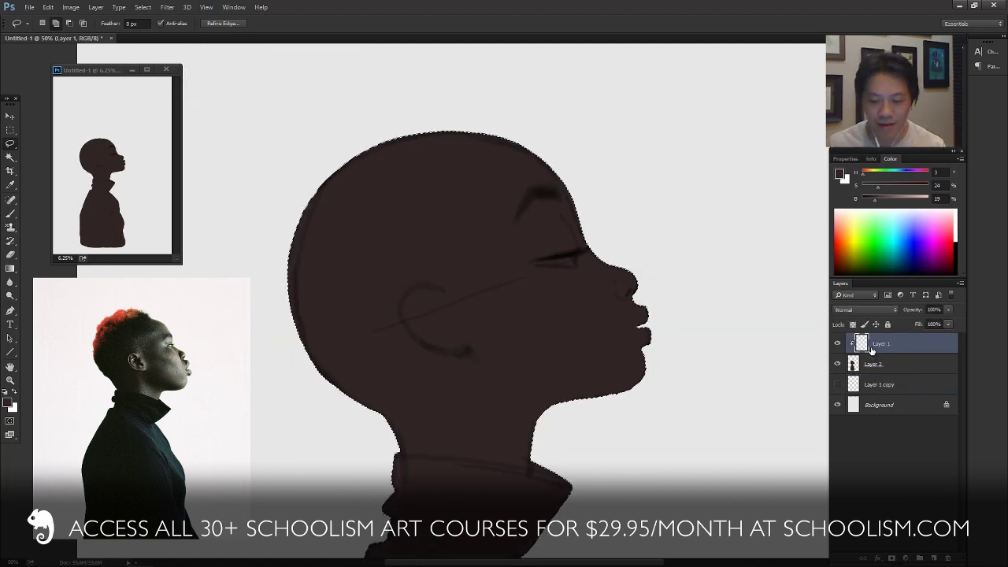
pyautogui.hotkey('ctrl', 'd')
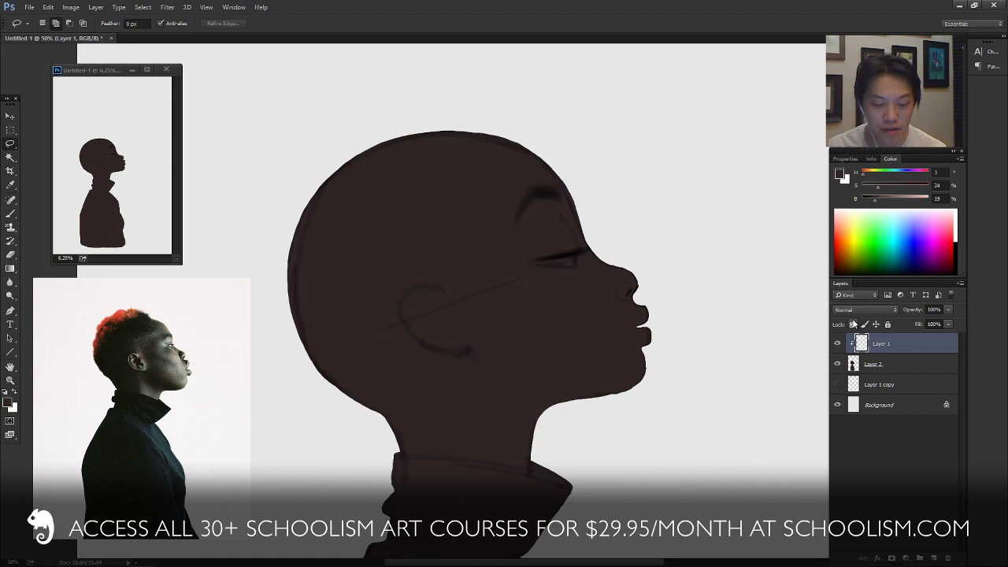
# - Refine the nose and lip contour on the silhouette layer with a small brush at 100% opacity and 40% flow, and the eraser
pyautogui.hotkey('ctrl', '+')
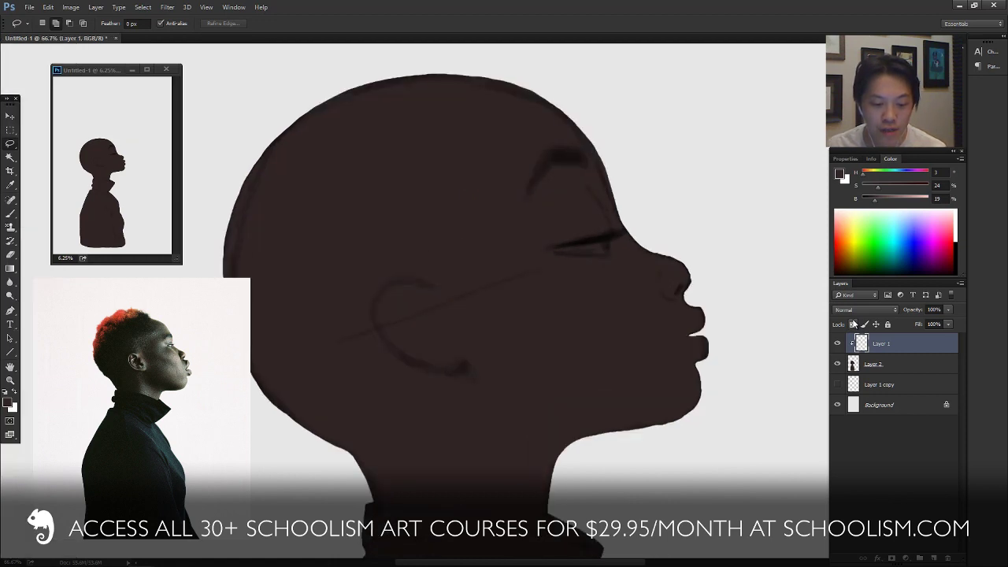
pyautogui.click(869, 366)
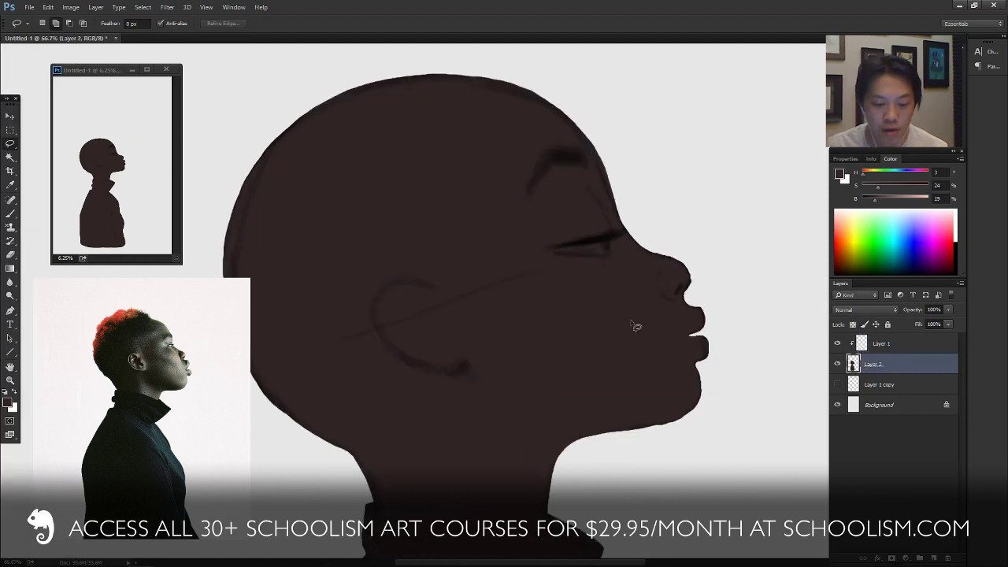
pyautogui.press('b')
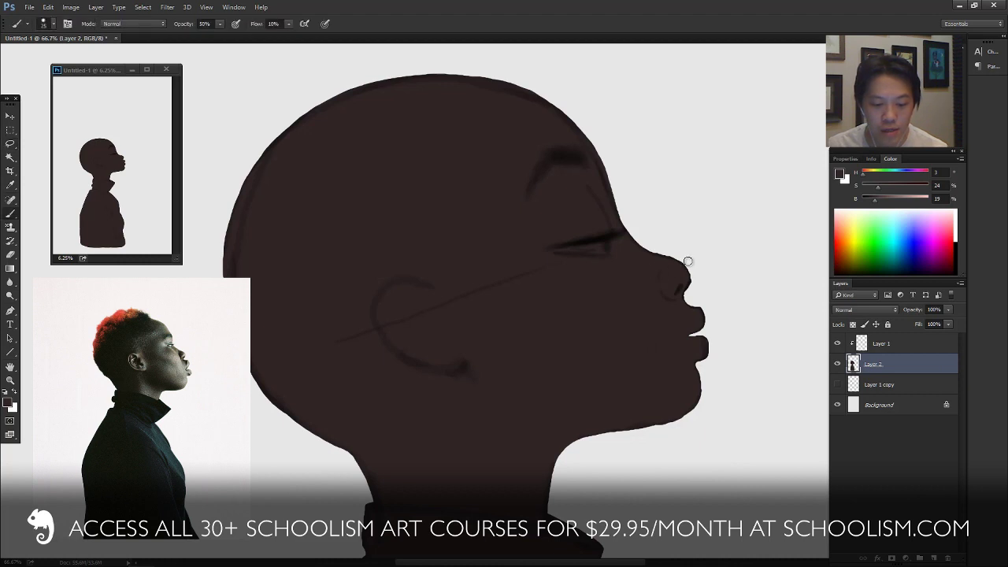
pyautogui.press('0')
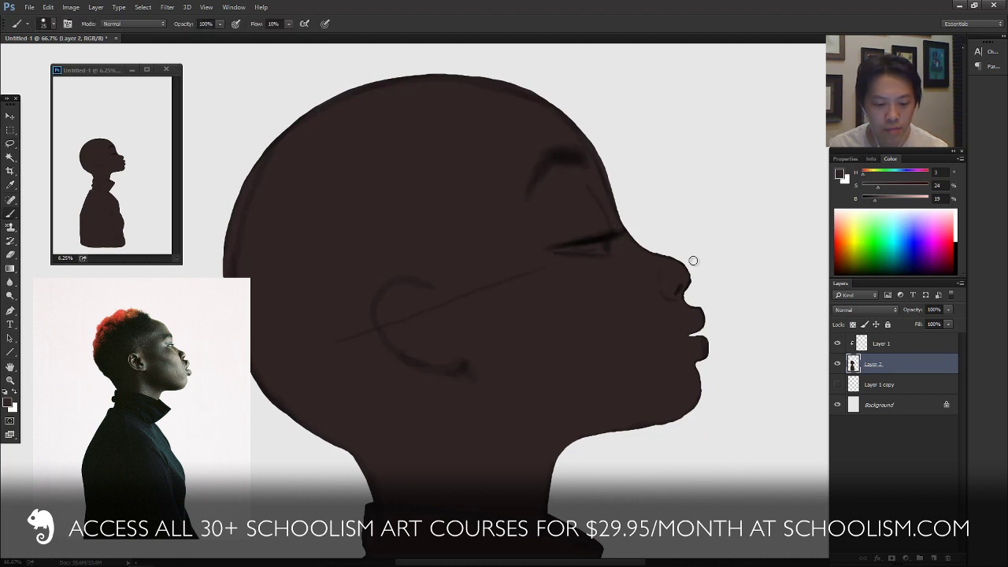
pyautogui.hotkey('shift', '4')
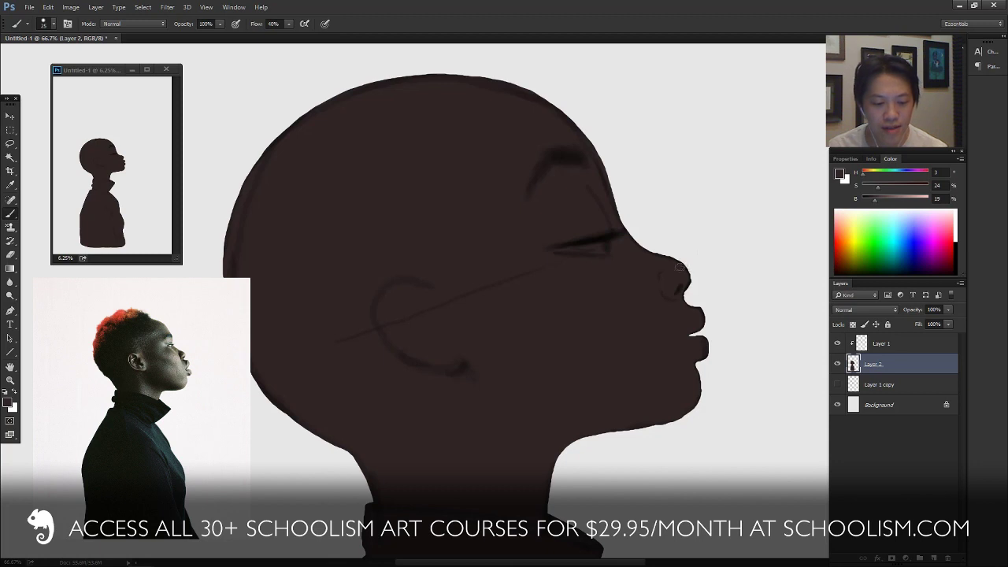
pyautogui.press('[')
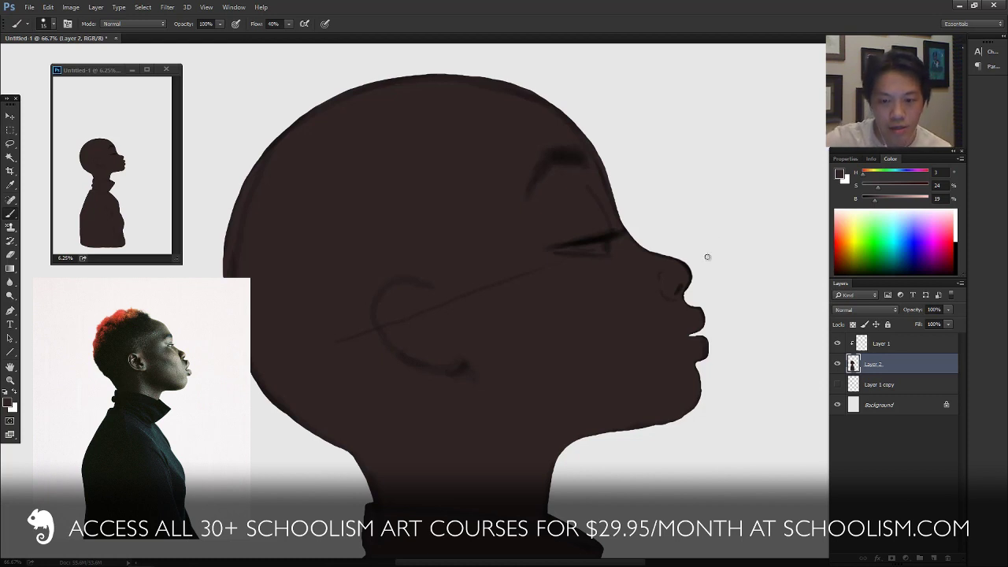
pyautogui.press('e')
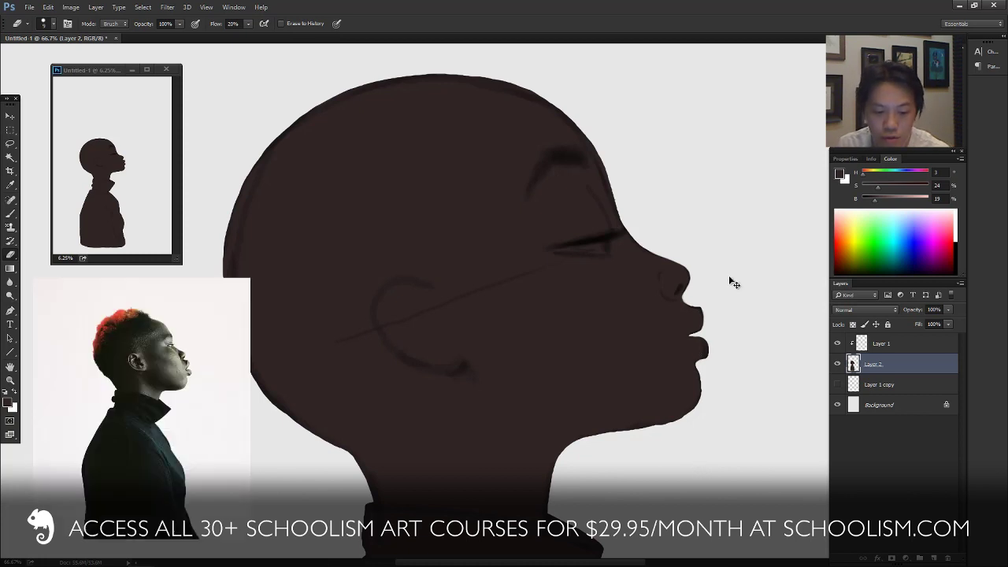
# - Add a new layer clipped to the silhouette, between the silhouette and the sketch lines
pyautogui.hotkey('ctrl', '-')
pyautogui.hotkey('ctrl', '-')
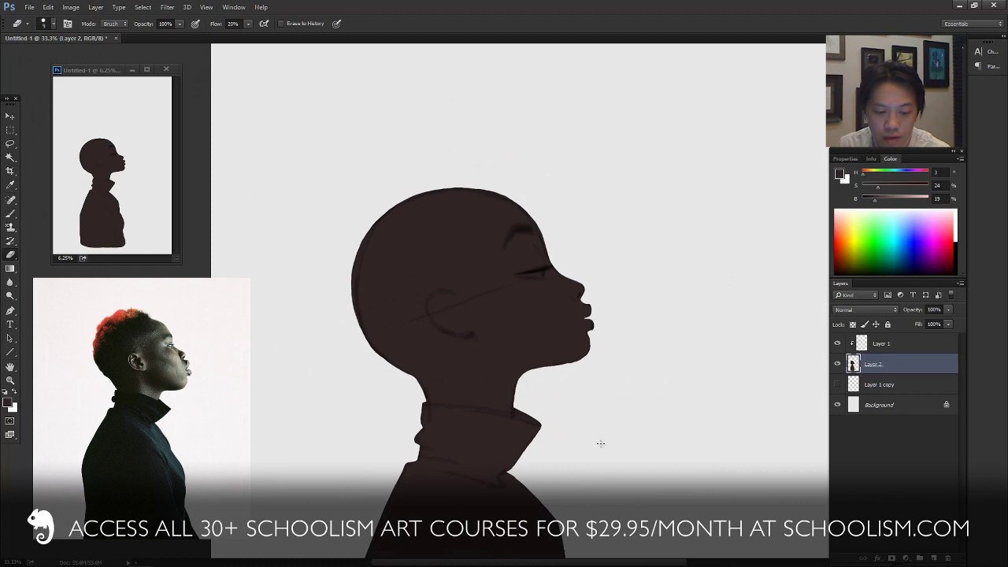
pyautogui.moveTo(619, 484); pyautogui.dragTo(640, 356)
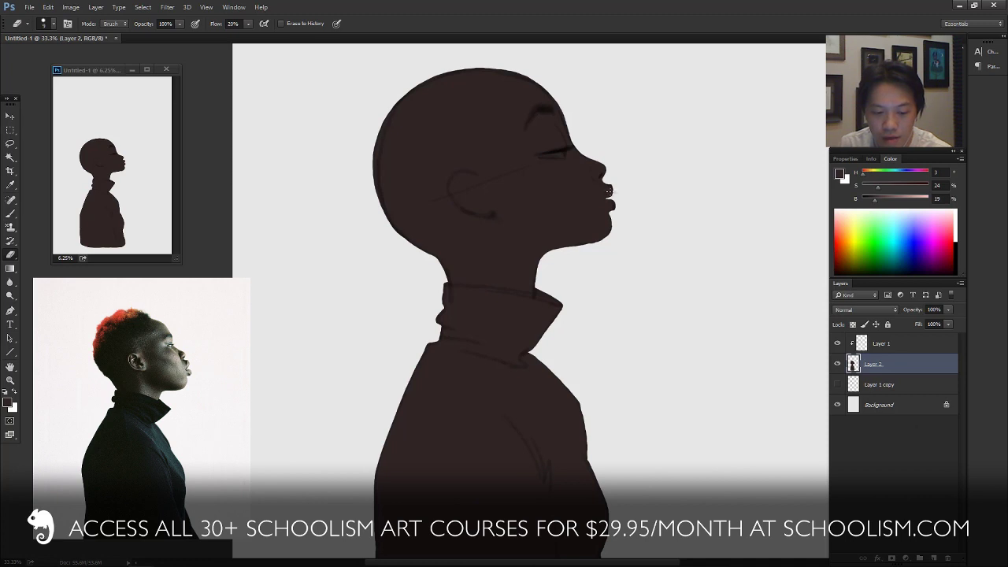
pyautogui.press('b')
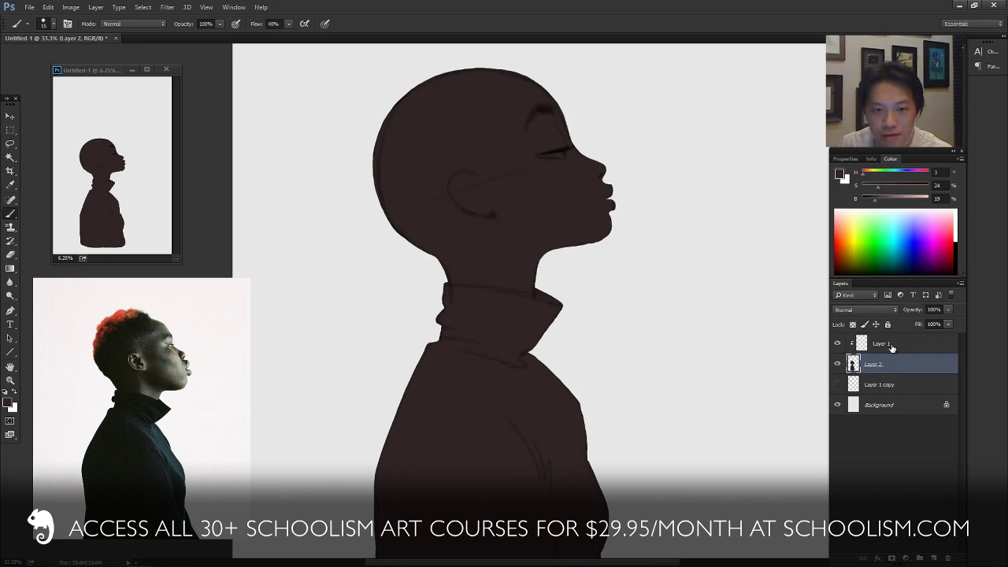
pyautogui.click(933, 556)
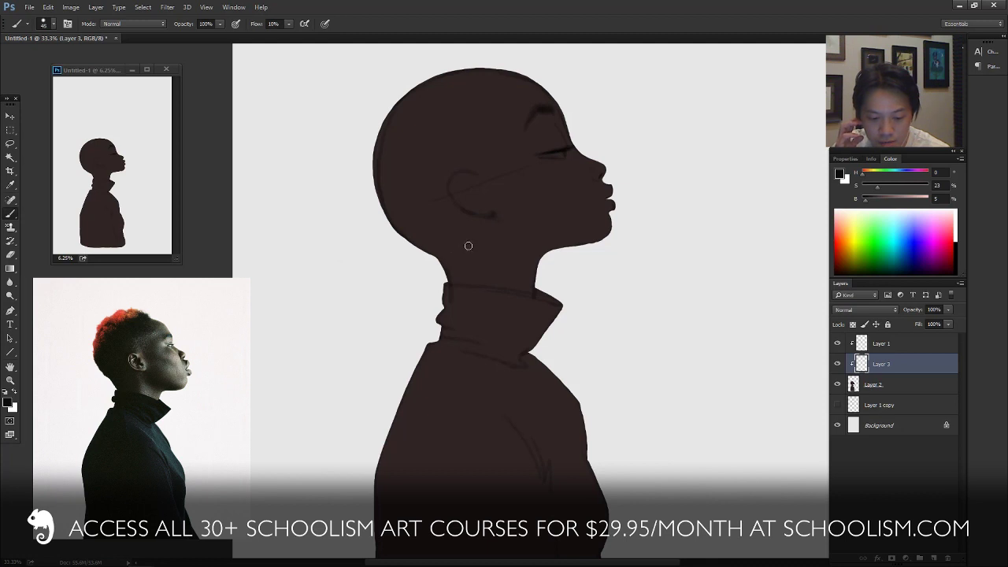
# - Paint the darker hair mass over the skull and behind the ear with a 125 px brush at 10% flow, brightness 13%
pyautogui.press(']')
pyautogui.press(']')
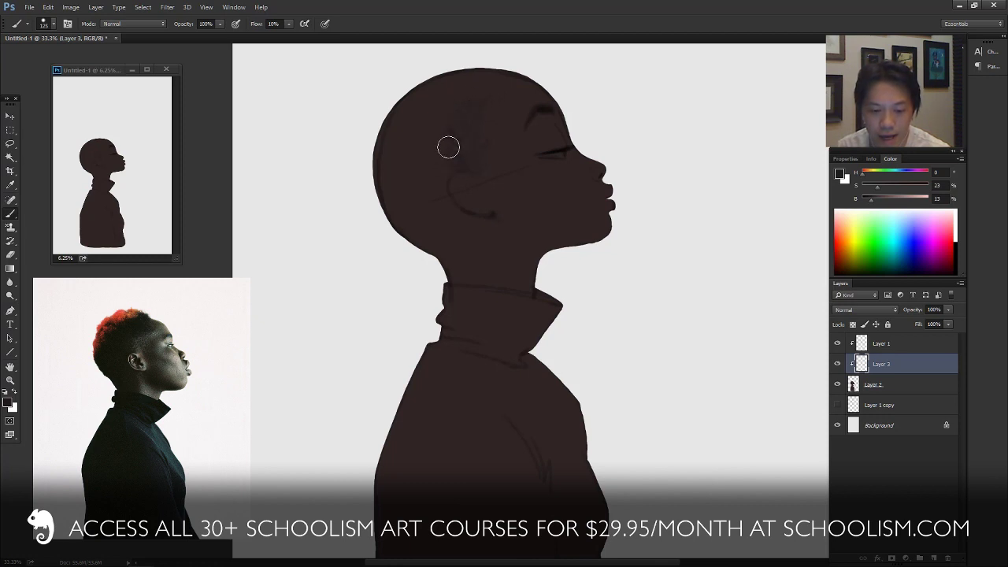
pyautogui.moveTo(448, 147)
pyautogui.mouseDown()
pyautogui.moveTo(434, 129)
pyautogui.moveTo(467, 101)
pyautogui.mouseUp()
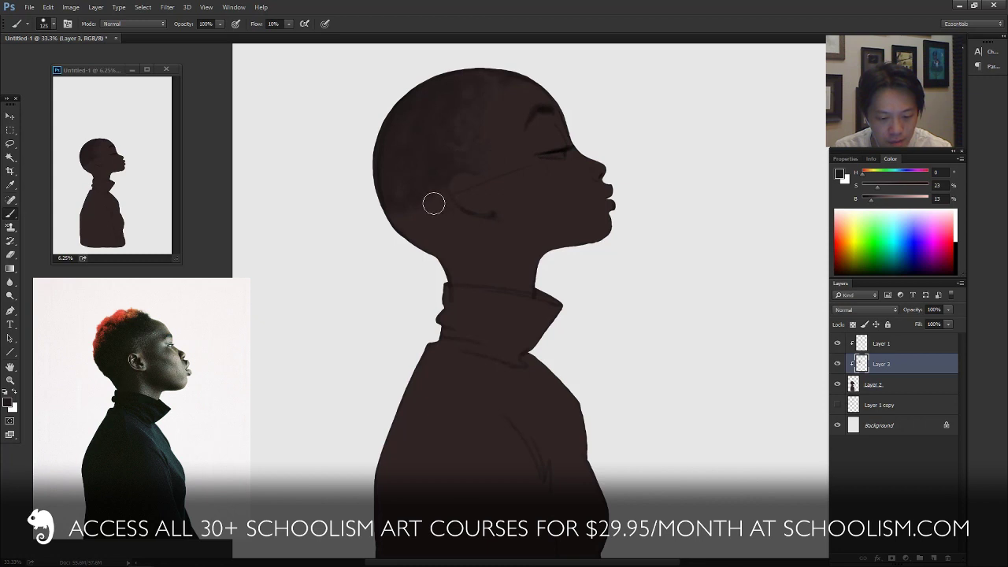
pyautogui.moveTo(445, 196); pyautogui.dragTo(413, 208)
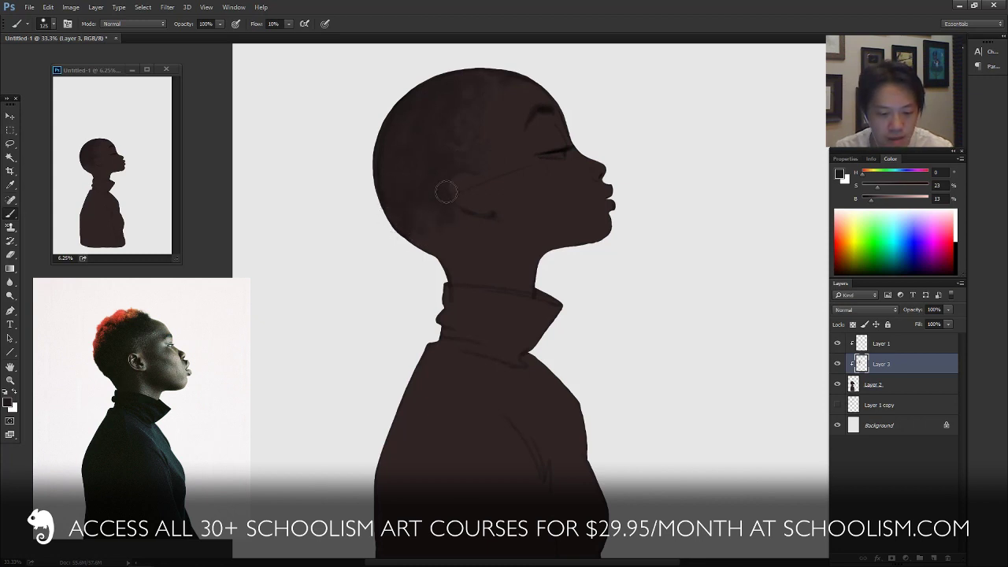
pyautogui.moveTo(446, 192)
pyautogui.mouseDown()
pyautogui.moveTo(441, 176)
pyautogui.moveTo(450, 200)
pyautogui.moveTo(416, 226)
pyautogui.mouseUp()
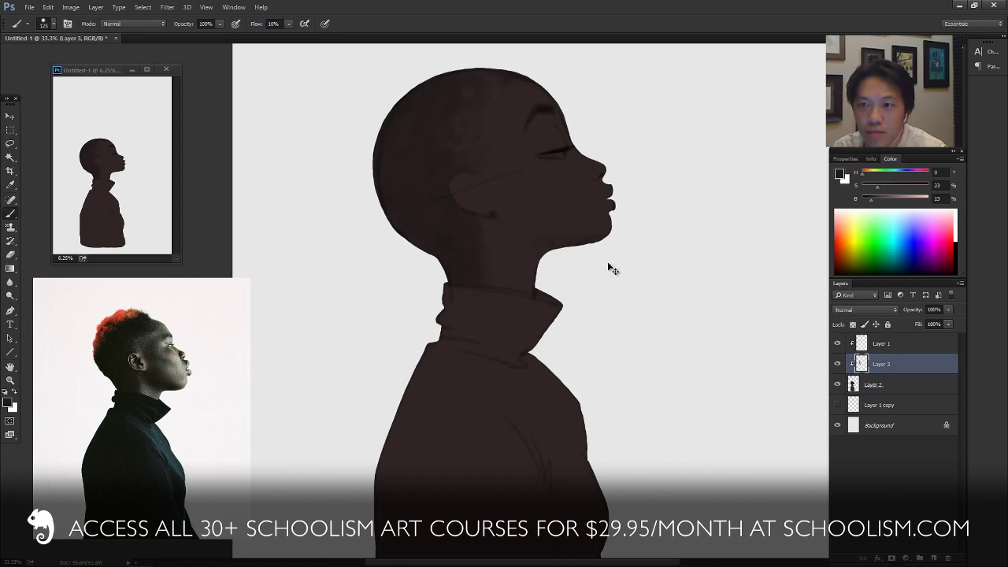
# - Shade the face and inner ear with the brush at 56% opacity and colour saturation 33%, using a smaller brush inside the ear
pyautogui.press('5')
pyautogui.press('6')
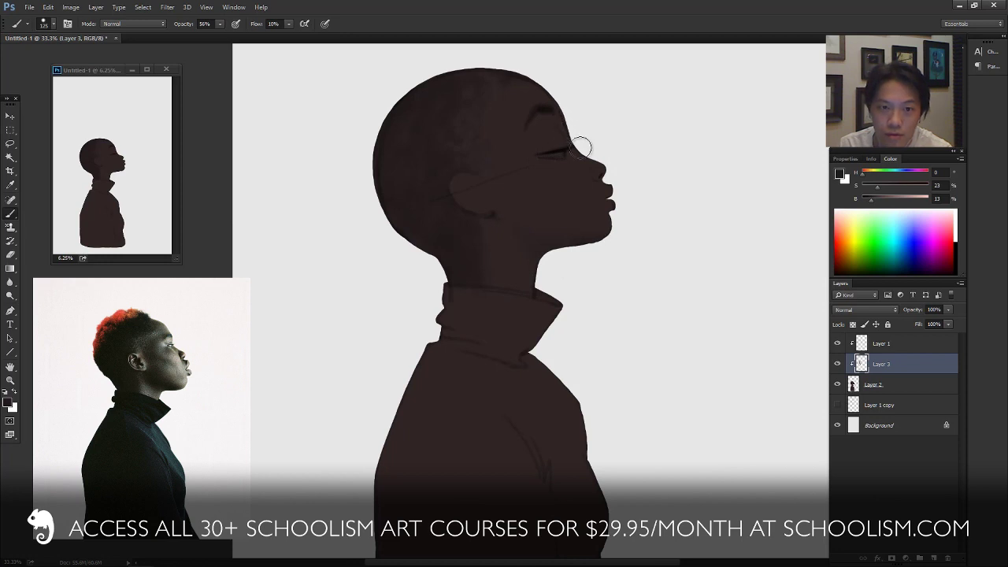
pyautogui.click(884, 186)
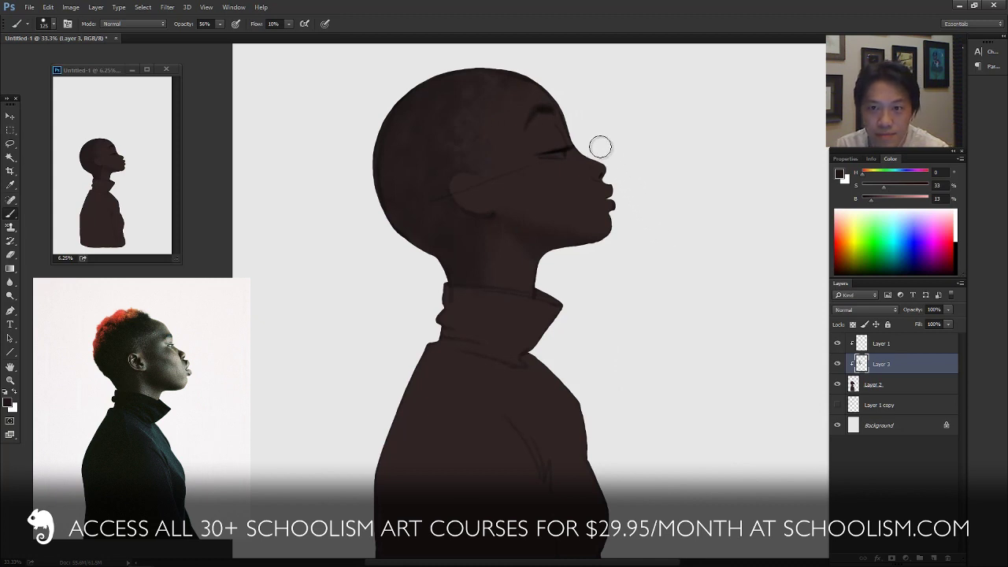
pyautogui.press('[')
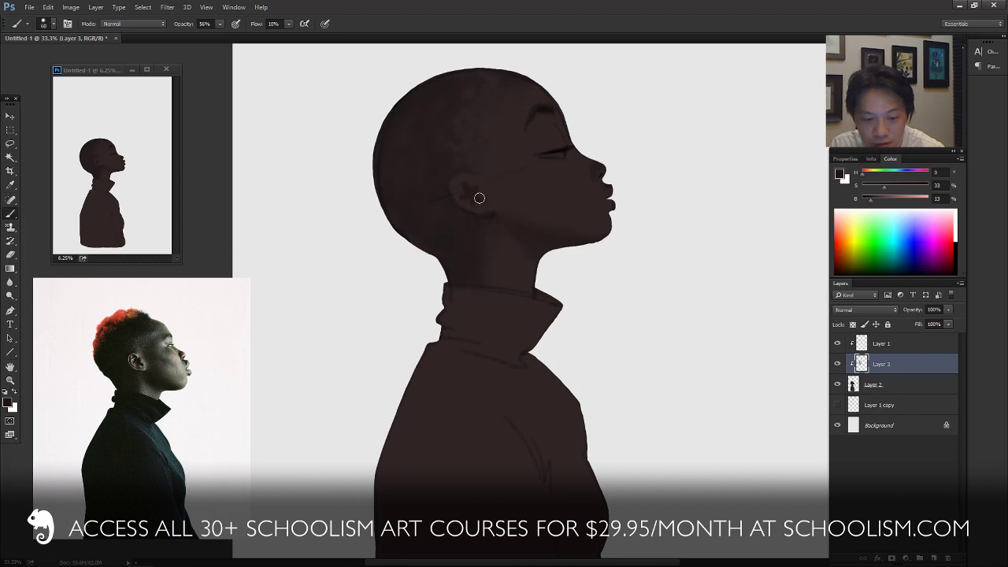
pyautogui.moveTo(479, 199)
pyautogui.mouseDown()
pyautogui.moveTo(502, 189)
pyautogui.moveTo(478, 193)
pyautogui.mouseUp()
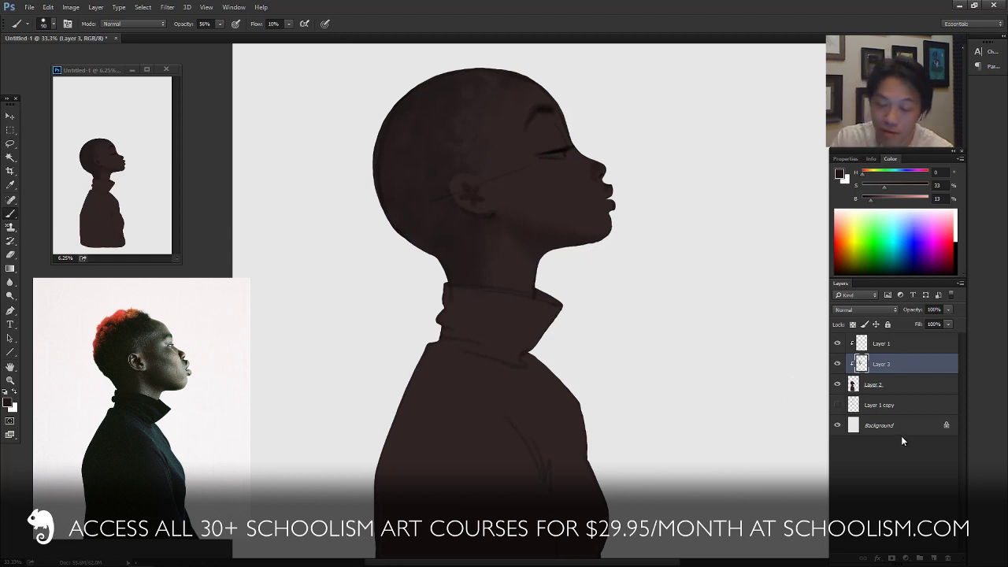
# - Add another clipped layer directly above the silhouette and lasso the turtleneck and torso up to the collar's upper edge
pyautogui.click(905, 387)
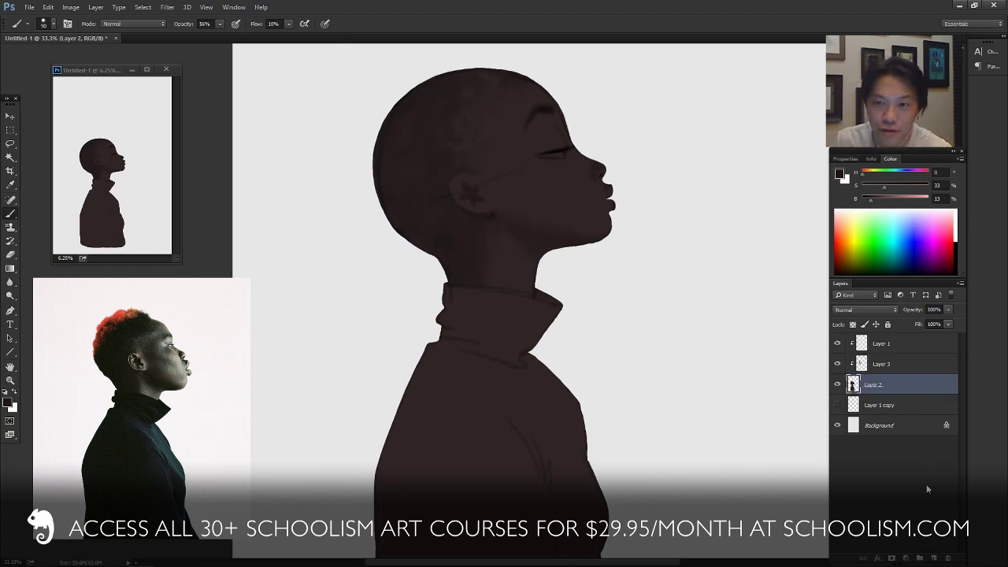
pyautogui.click(933, 557)
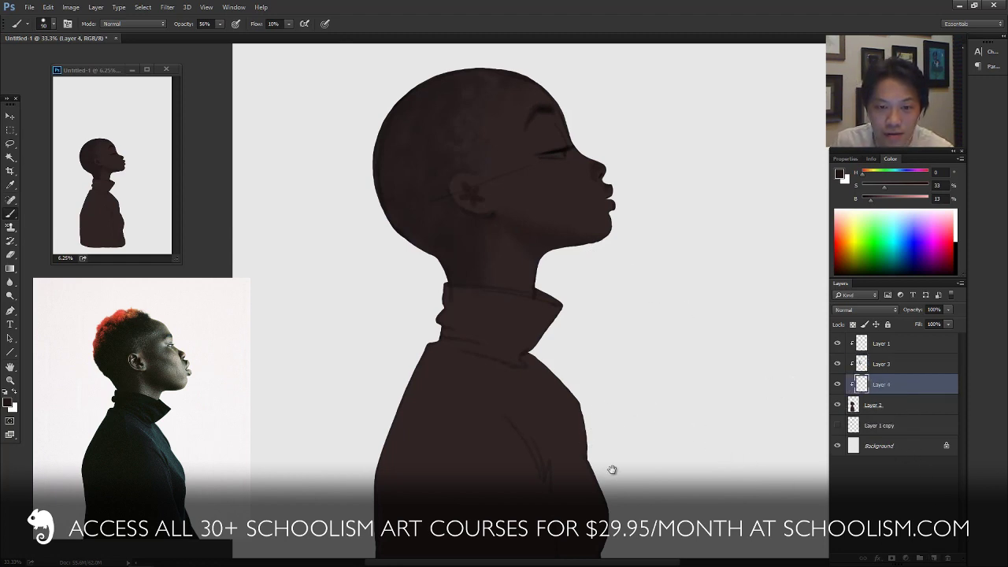
pyautogui.moveTo(607, 470); pyautogui.dragTo(636, 353)
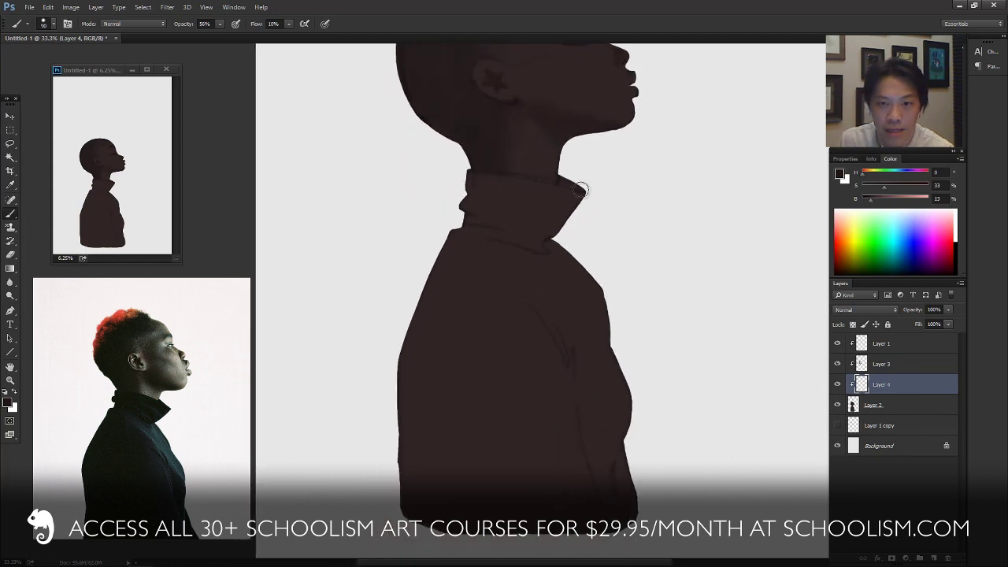
pyautogui.press('l')
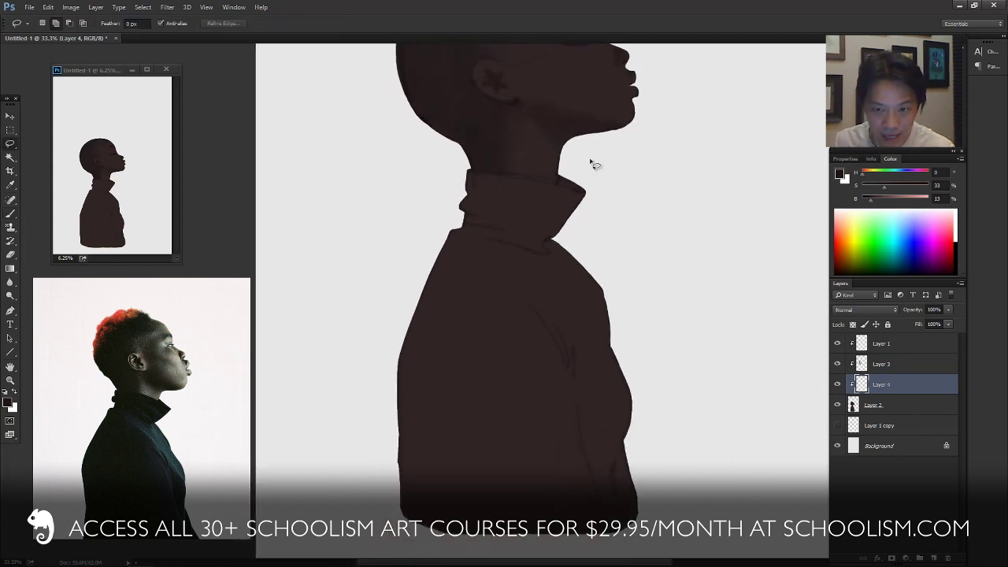
pyautogui.moveTo(578, 163)
pyautogui.mouseDown()
pyautogui.moveTo(559, 189)
pyautogui.moveTo(455, 170)
pyautogui.moveTo(372, 253)
pyautogui.moveTo(348, 412)
pyautogui.moveTo(432, 545)
pyautogui.moveTo(556, 551)
pyautogui.moveTo(677, 538)
pyautogui.moveTo(694, 475)
pyautogui.moveTo(677, 343)
pyautogui.moveTo(635, 199)
pyautogui.moveTo(591, 161)
pyautogui.mouseUp()
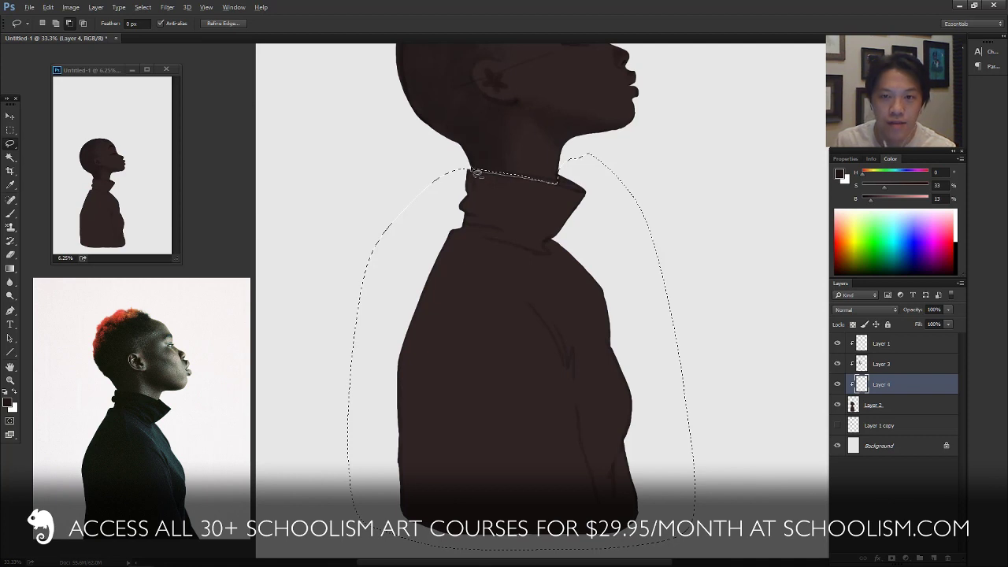
# - Finish the turtleneck selection at the collar and fill it with dark green at hue 100, saturation 59% and brightness 14%, leaving nothing selected
pyautogui.moveTo(543, 171); pyautogui.dragTo(565, 175)
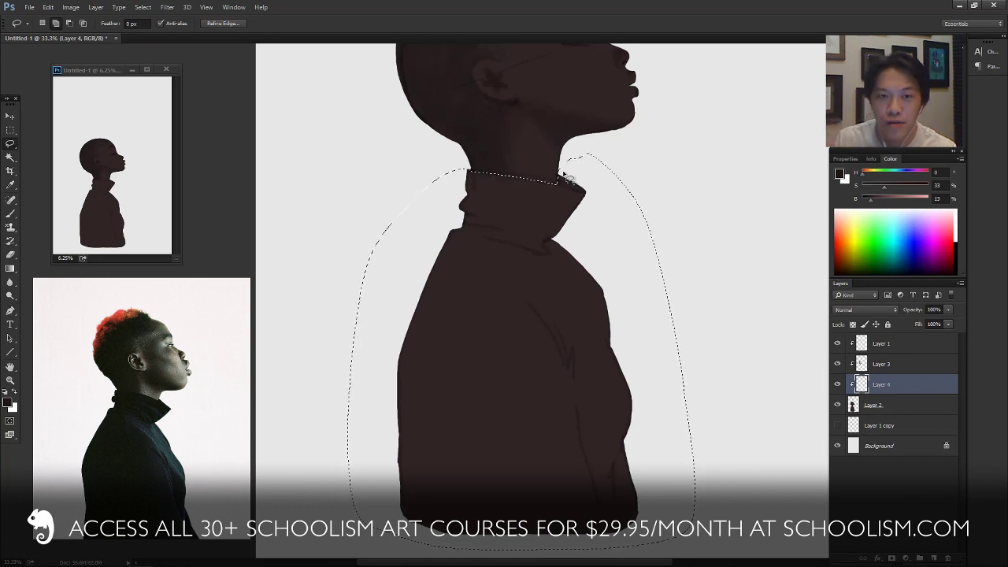
pyautogui.click(877, 173)
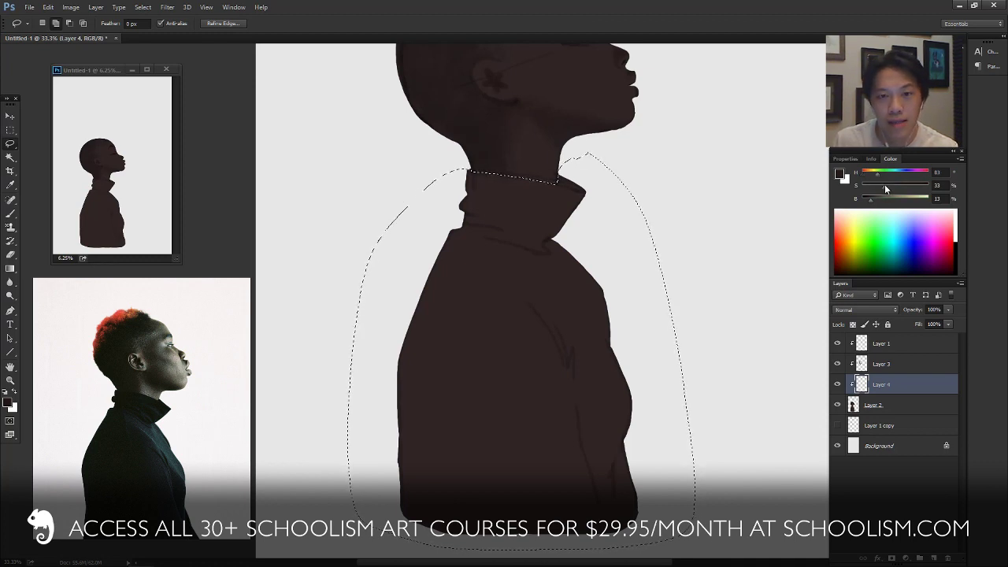
pyautogui.click(880, 174)
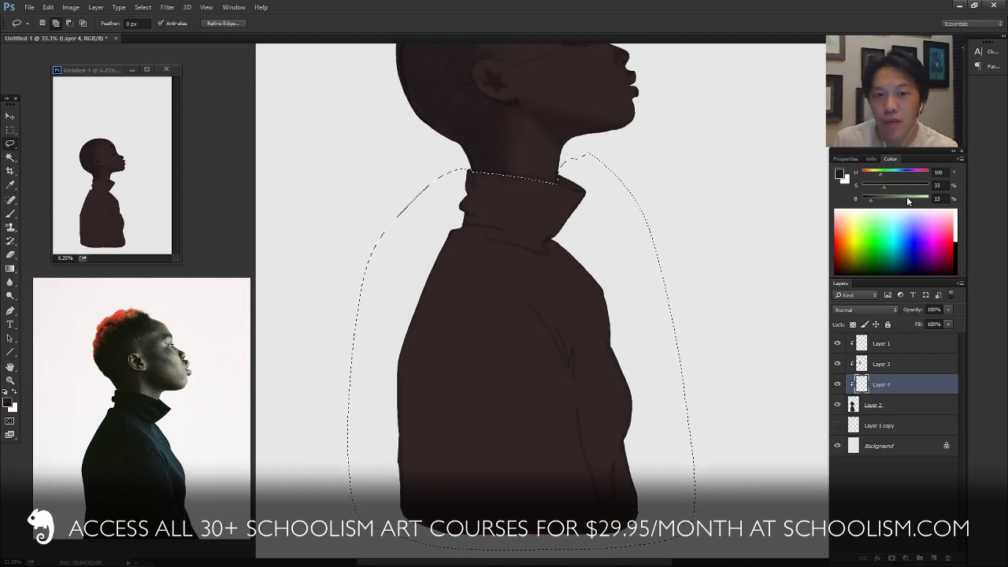
pyautogui.moveTo(887, 190)
pyautogui.mouseDown()
pyautogui.moveTo(898, 185)
pyautogui.moveTo(873, 203)
pyautogui.mouseUp()
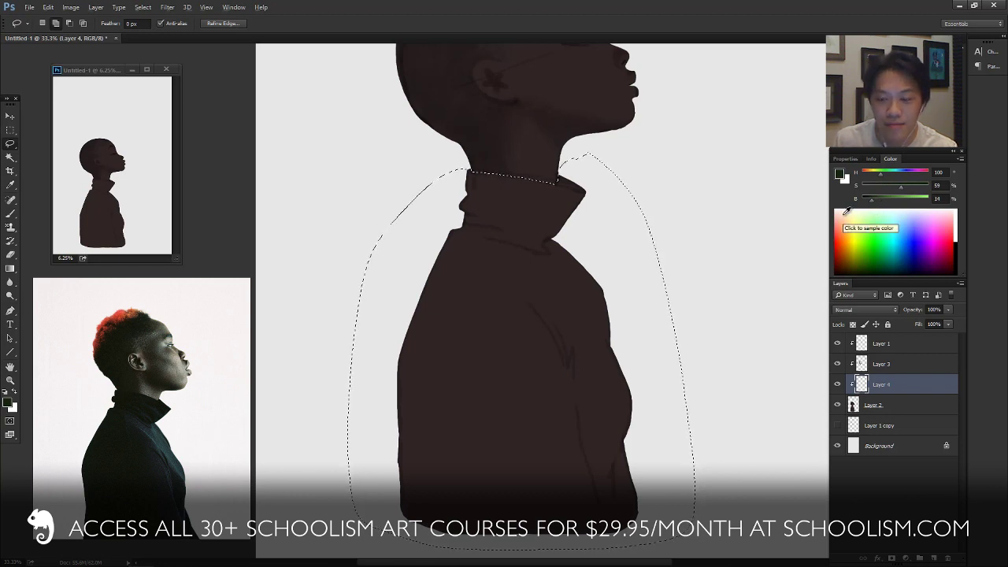
pyautogui.hotkey('alt', 'BackSpace')
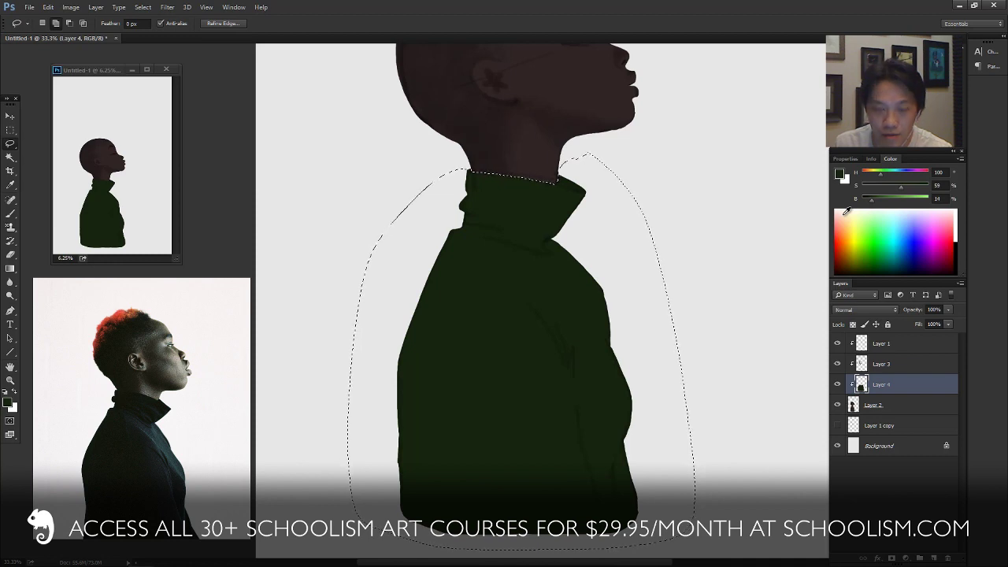
pyautogui.hotkey('ctrl', 'd')
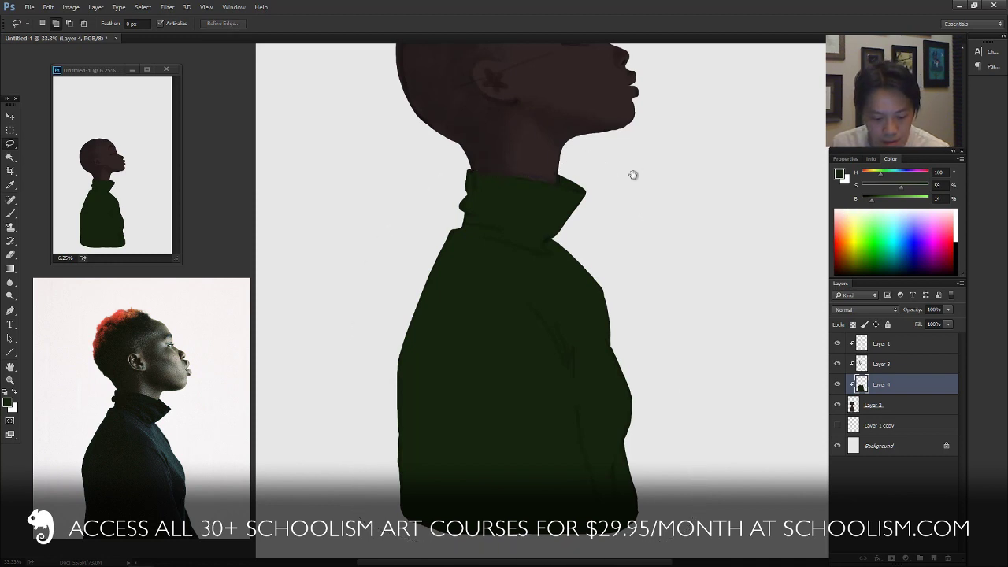
# - Erase the construction line running from the eye to the ear on the sketch-line layer with a 45 px eraser at 20% flow
pyautogui.moveTo(632, 173); pyautogui.dragTo(614, 351)
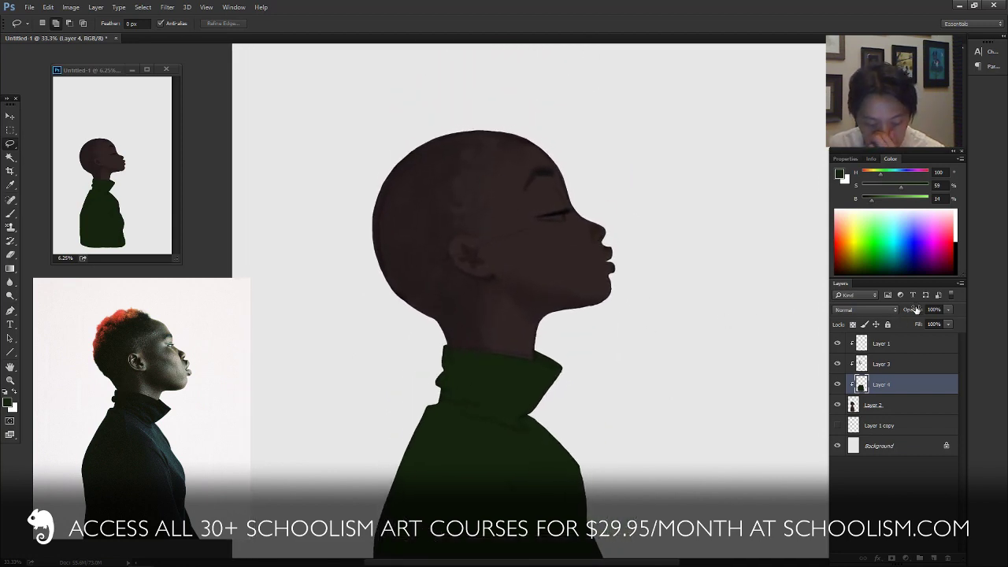
pyautogui.click(836, 344)
pyautogui.click(836, 344)
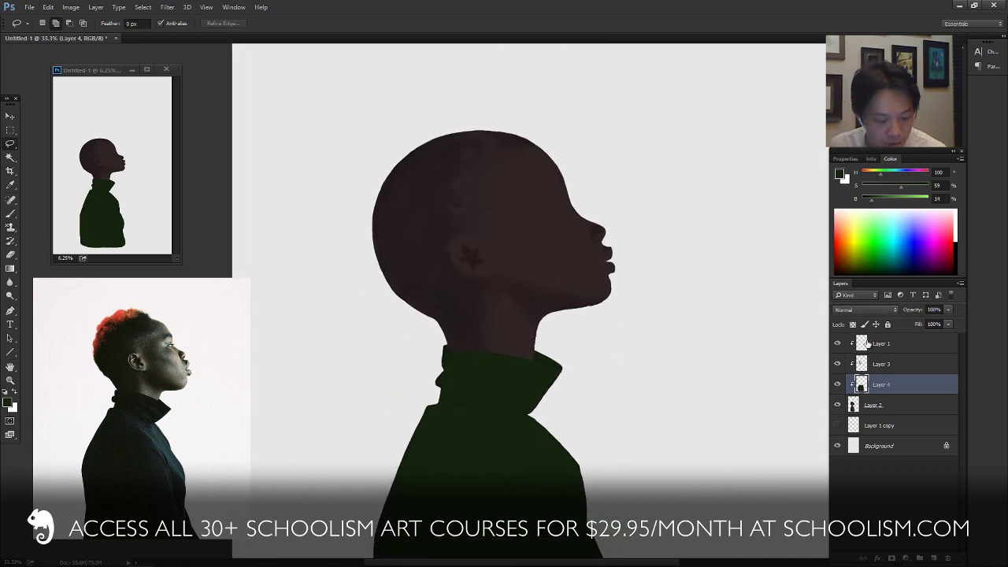
pyautogui.click(885, 344)
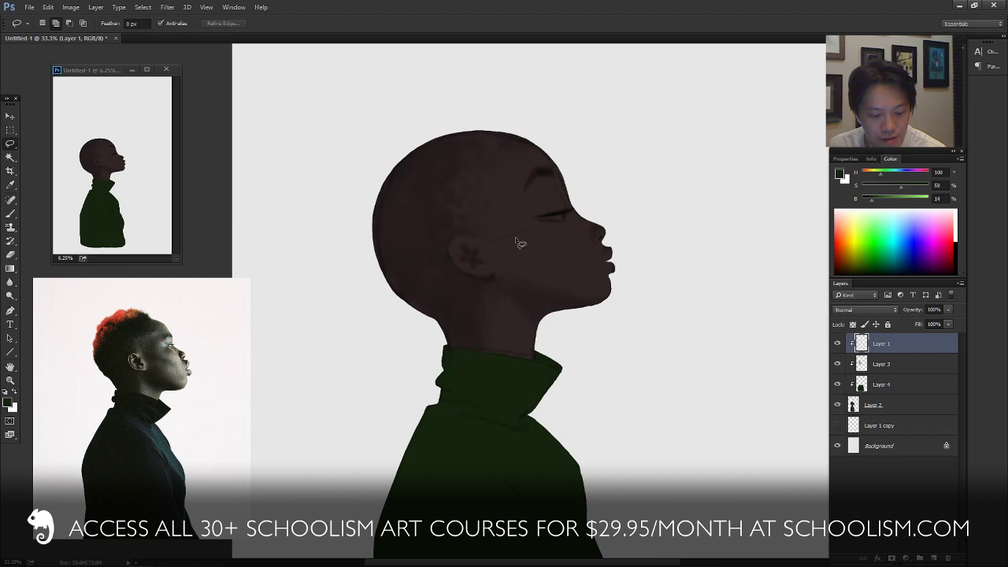
pyautogui.press('e')
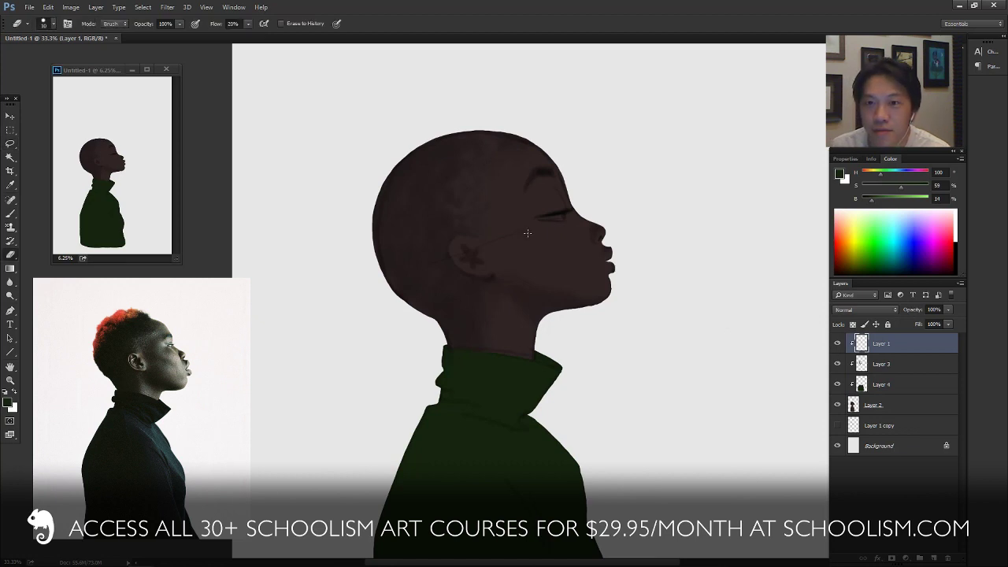
pyautogui.press(']')
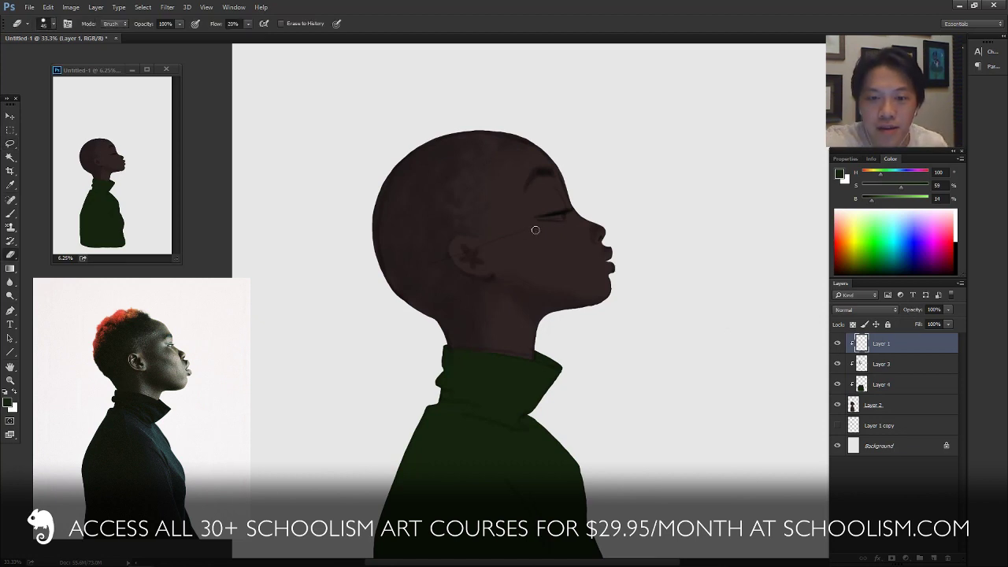
pyautogui.moveTo(539, 227); pyautogui.dragTo(455, 255)
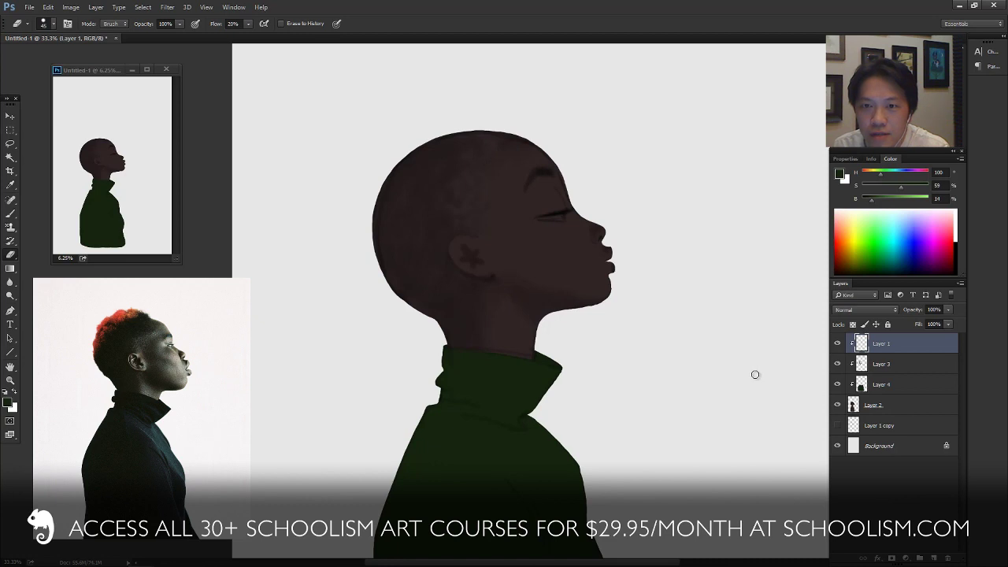
# - Compare the face with the hair and skin shading layer hidden and shown, and add a clipped layer above it for brushwork
pyautogui.click(879, 364)
pyautogui.click(837, 363)
pyautogui.click(836, 364)
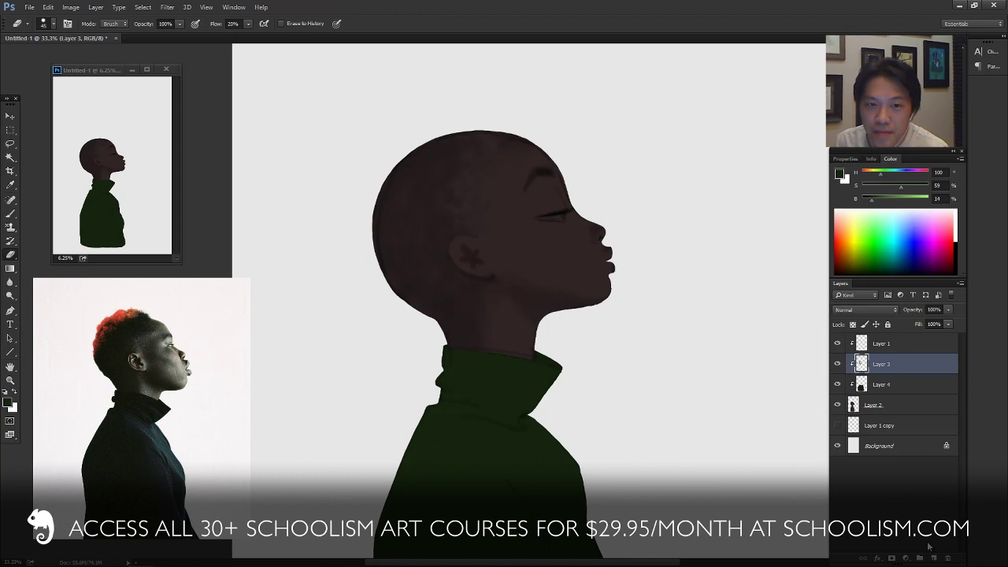
pyautogui.click(837, 364)
pyautogui.click(837, 364)
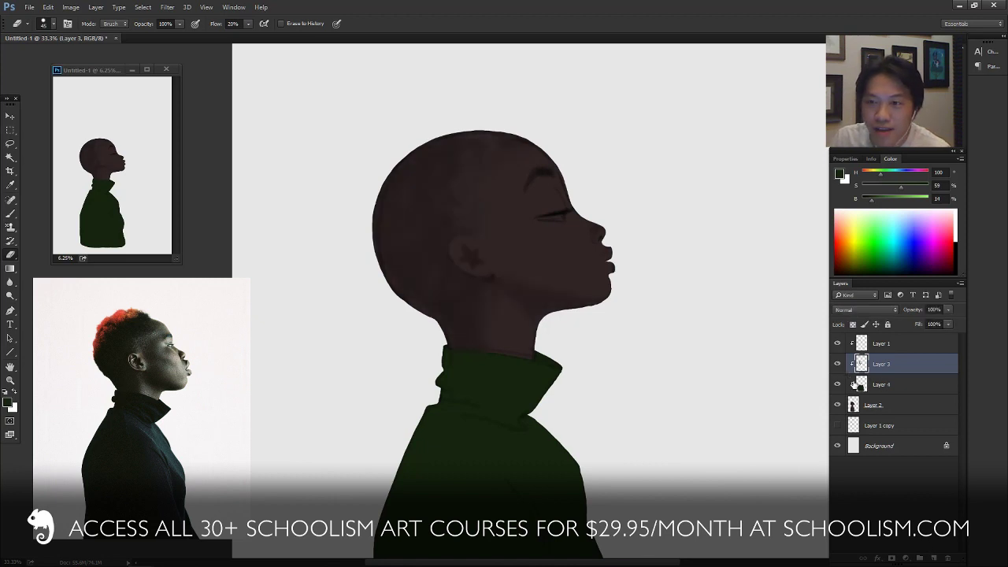
pyautogui.click(932, 557)
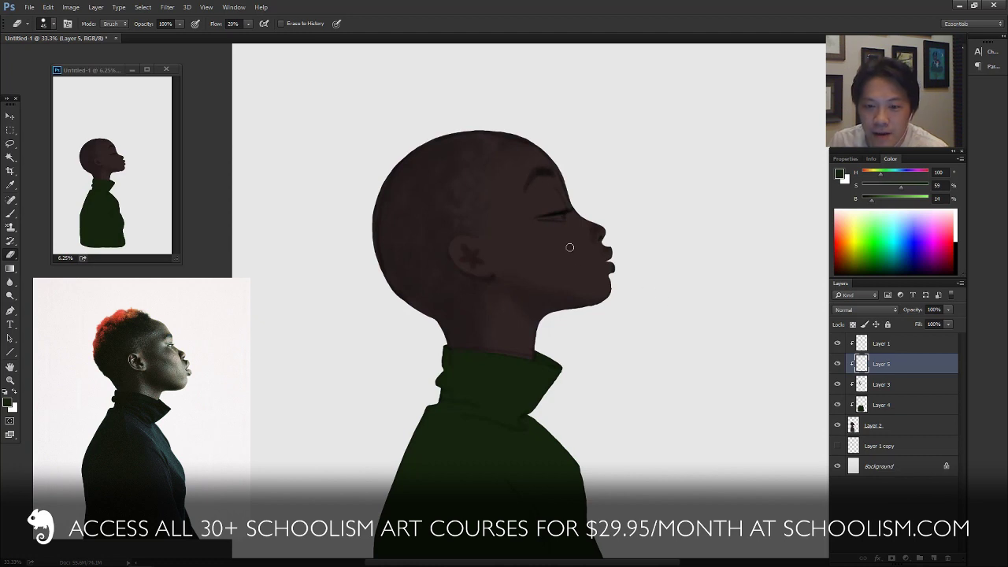
pyautogui.press('b')
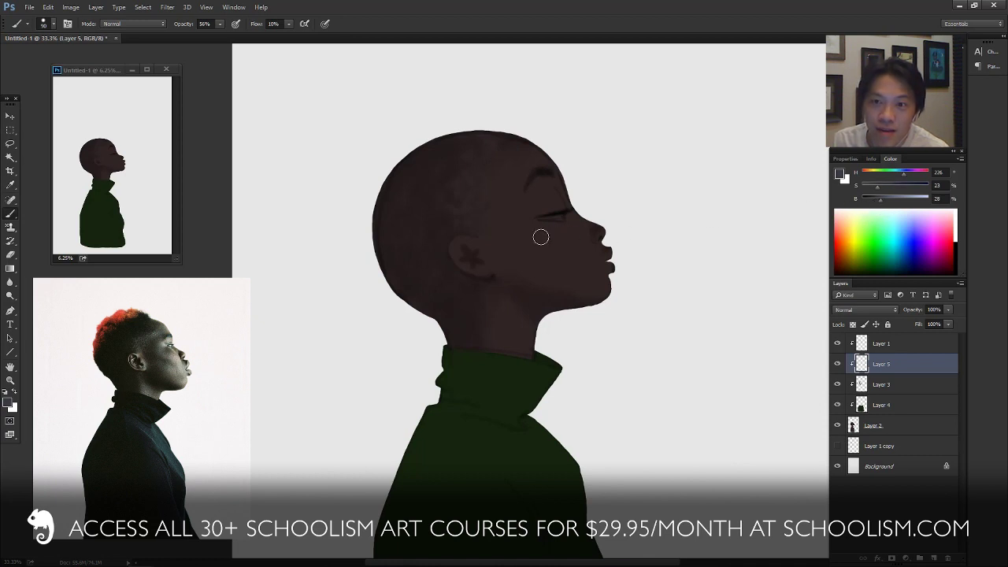
pyautogui.moveTo(564, 235); pyautogui.dragTo(570, 244)
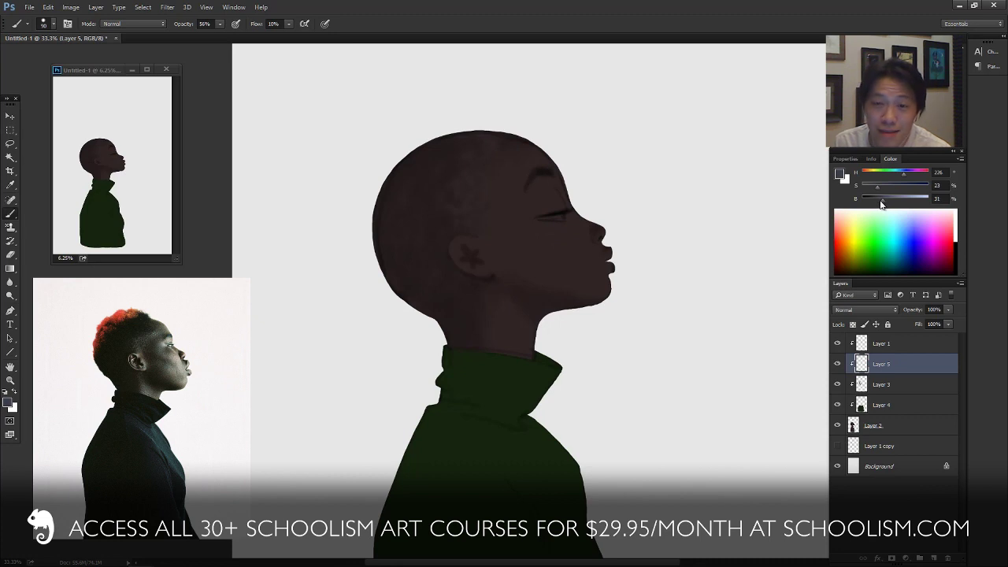
pyautogui.moveTo(555, 239); pyautogui.dragTo(582, 265)
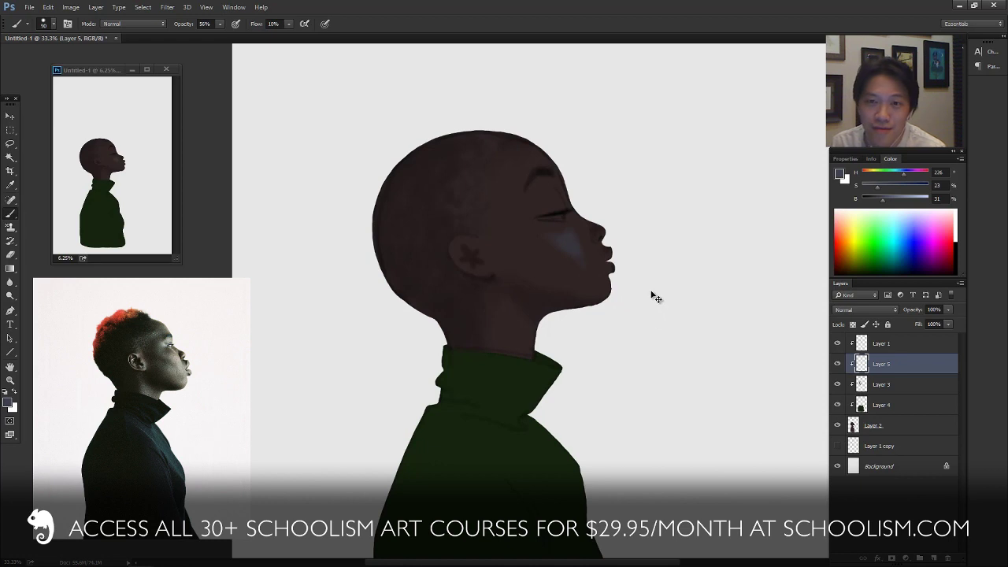
pyautogui.hotkey('ctrl', 'z')
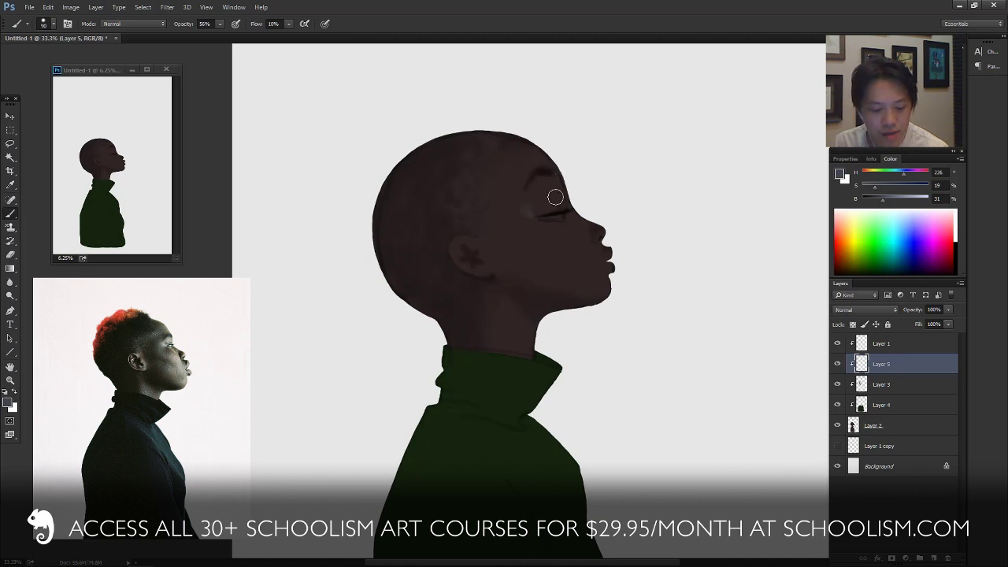
# - Paint cool grey-blue light over the eyelid, cheek, mouth area and chin at hue 226, saturation 19%, brightness 31%, lowering the brush opacity to 40%
pyautogui.moveTo(552, 204)
pyautogui.mouseDown()
pyautogui.moveTo(541, 192)
pyautogui.moveTo(532, 201)
pyautogui.moveTo(546, 225)
pyautogui.moveTo(531, 206)
pyautogui.moveTo(550, 197)
pyautogui.mouseUp()
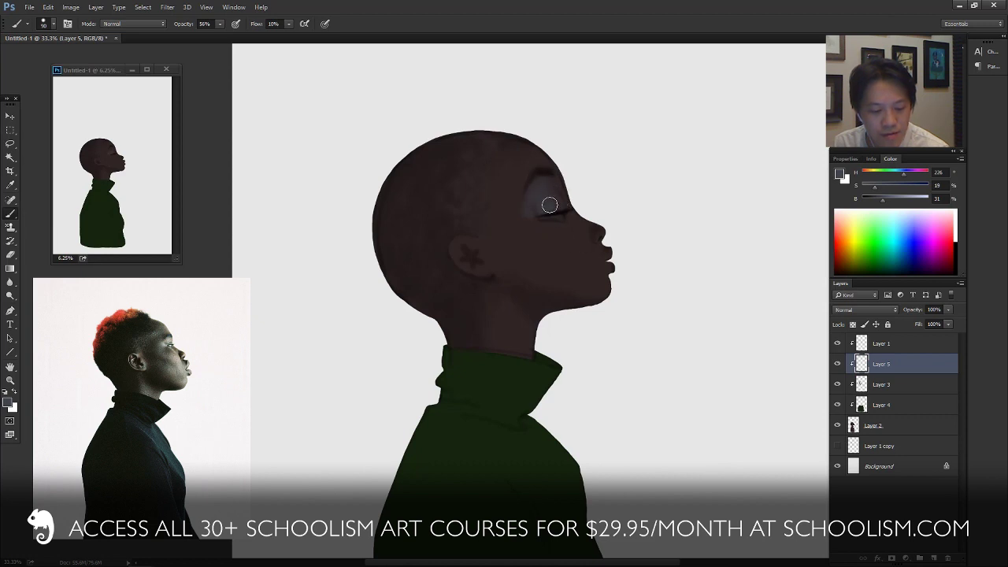
pyautogui.moveTo(593, 169)
pyautogui.mouseDown()
pyautogui.moveTo(545, 183)
pyautogui.moveTo(556, 185)
pyautogui.moveTo(568, 167)
pyautogui.moveTo(566, 189)
pyautogui.moveTo(540, 197)
pyautogui.moveTo(542, 187)
pyautogui.moveTo(562, 191)
pyautogui.moveTo(567, 206)
pyautogui.moveTo(579, 188)
pyautogui.moveTo(569, 187)
pyautogui.moveTo(574, 169)
pyautogui.moveTo(554, 180)
pyautogui.moveTo(566, 200)
pyautogui.moveTo(557, 169)
pyautogui.moveTo(570, 205)
pyautogui.mouseUp()
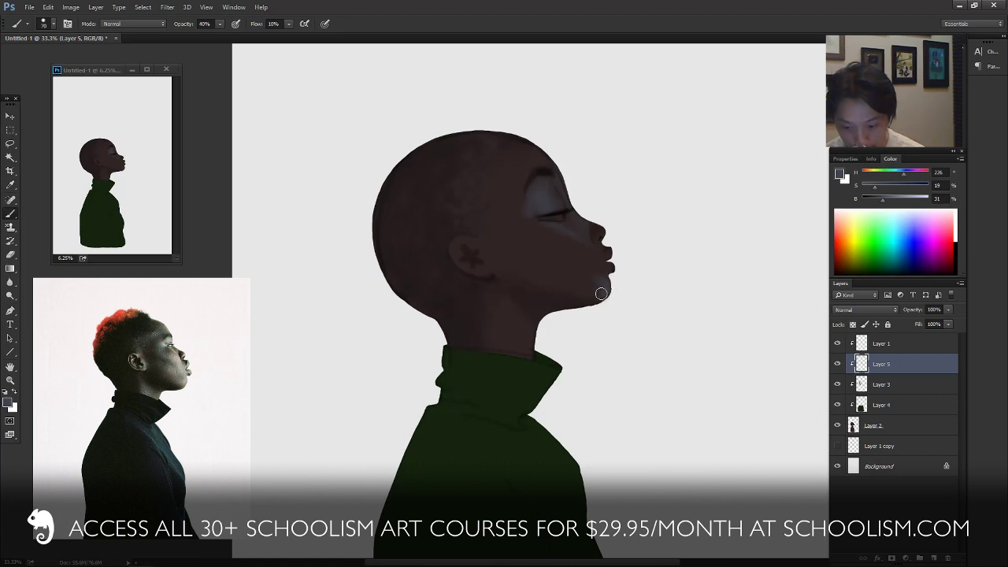
pyautogui.click(837, 344)
pyautogui.click(837, 344)
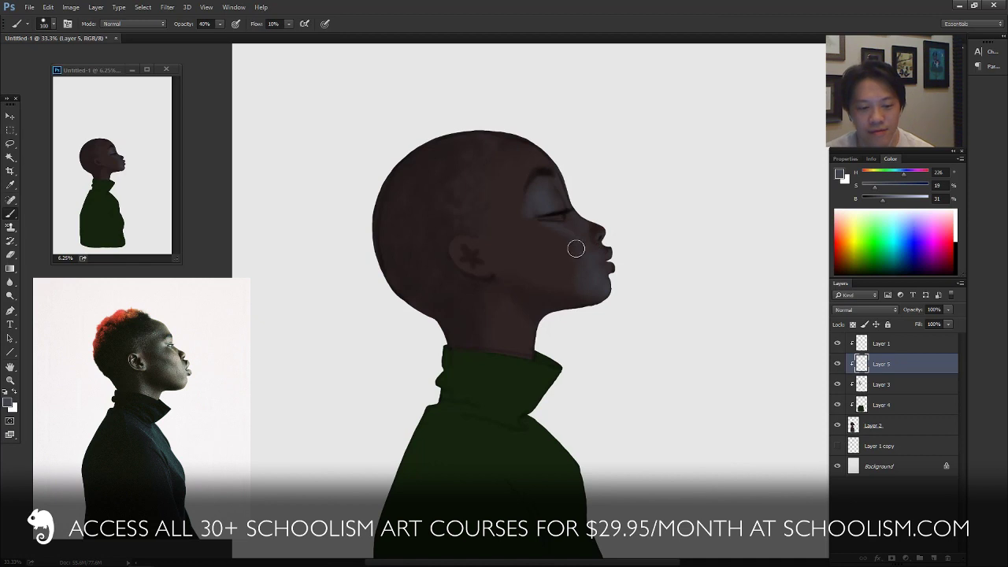
pyautogui.press(']')
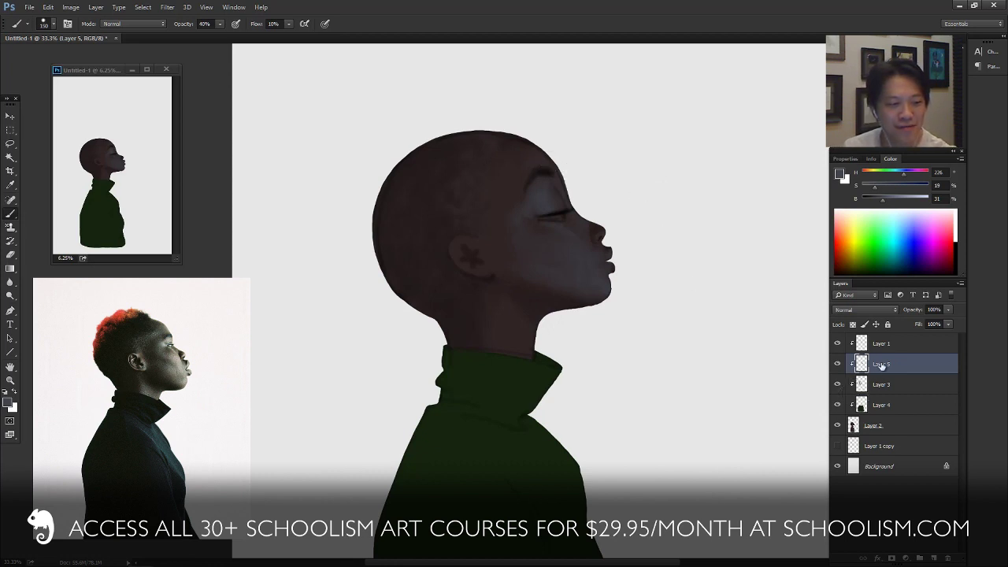
# - On the sketch-line layer, lasso the nose, eye and ear areas, invert the selection and delete all lines outside them
pyautogui.moveTo(906, 353); pyautogui.dragTo(934, 557)
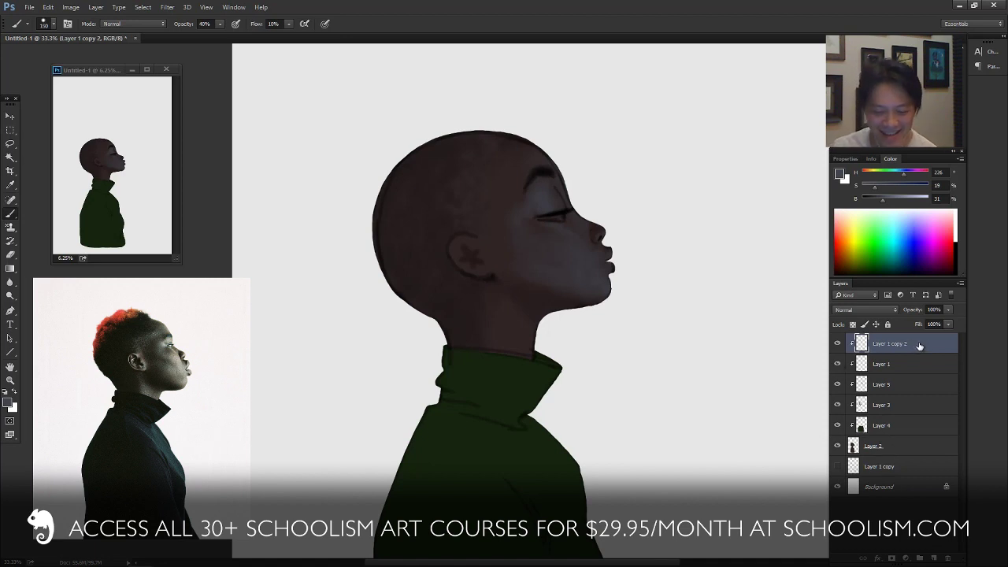
pyautogui.moveTo(919, 346); pyautogui.dragTo(948, 558)
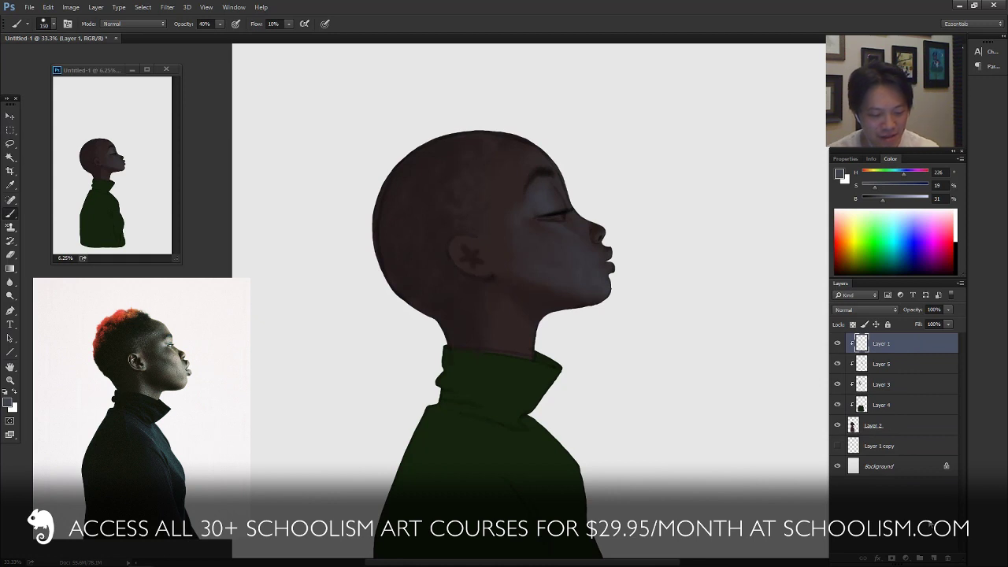
pyautogui.press('l')
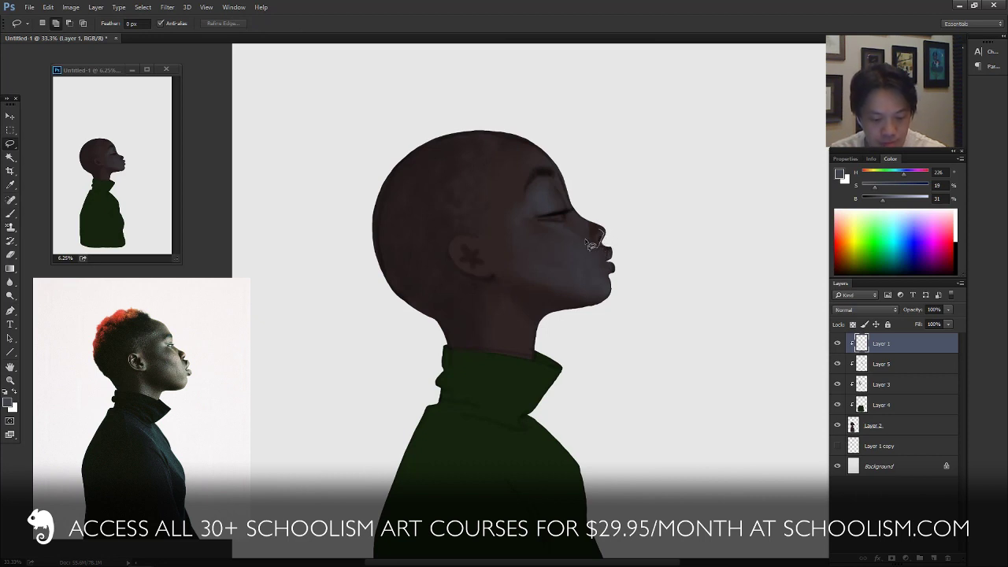
pyautogui.moveTo(597, 232)
pyautogui.mouseDown()
pyautogui.moveTo(584, 238)
pyautogui.moveTo(555, 172)
pyautogui.mouseUp()
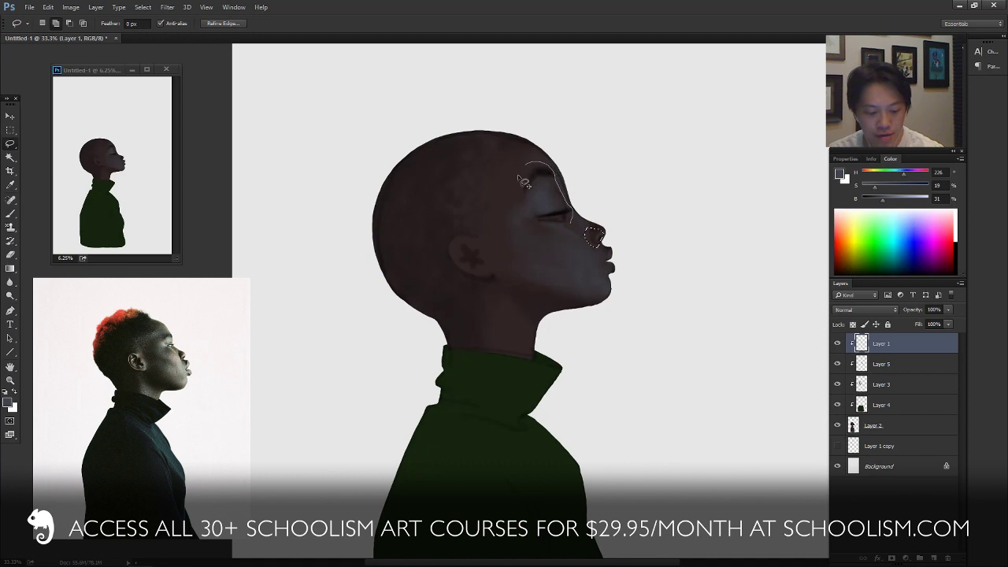
pyautogui.moveTo(564, 243); pyautogui.dragTo(562, 237)
pyautogui.moveTo(493, 241)
pyautogui.mouseDown()
pyautogui.moveTo(443, 233)
pyautogui.moveTo(460, 289)
pyautogui.moveTo(508, 270)
pyautogui.mouseUp()
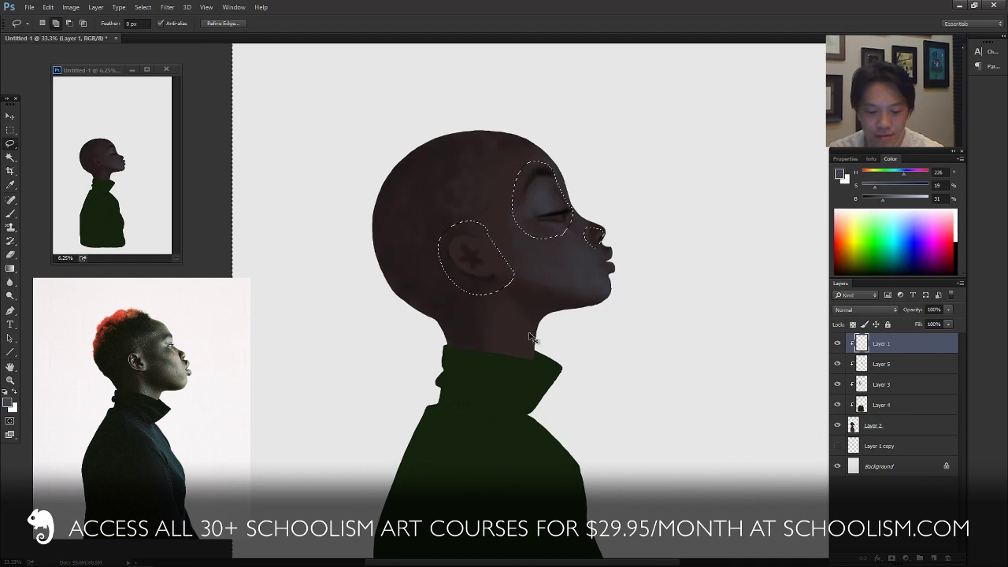
pyautogui.hotkey('ctrl', 'd')
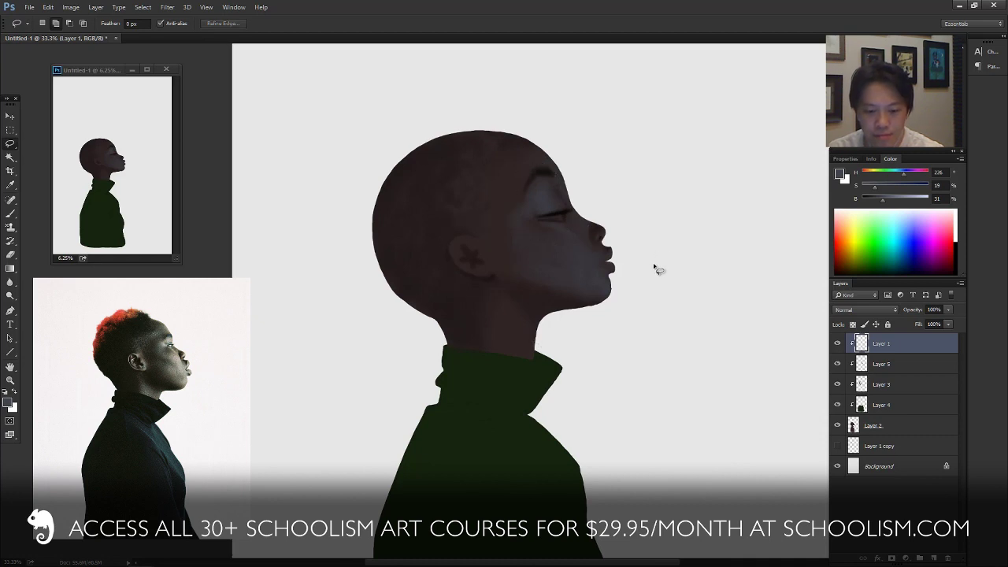
# - Paint grey-blue light over the neck and soften the ear's sketch lines, reducing the brush from 150 to 80 px for the ear
pyautogui.press('b')
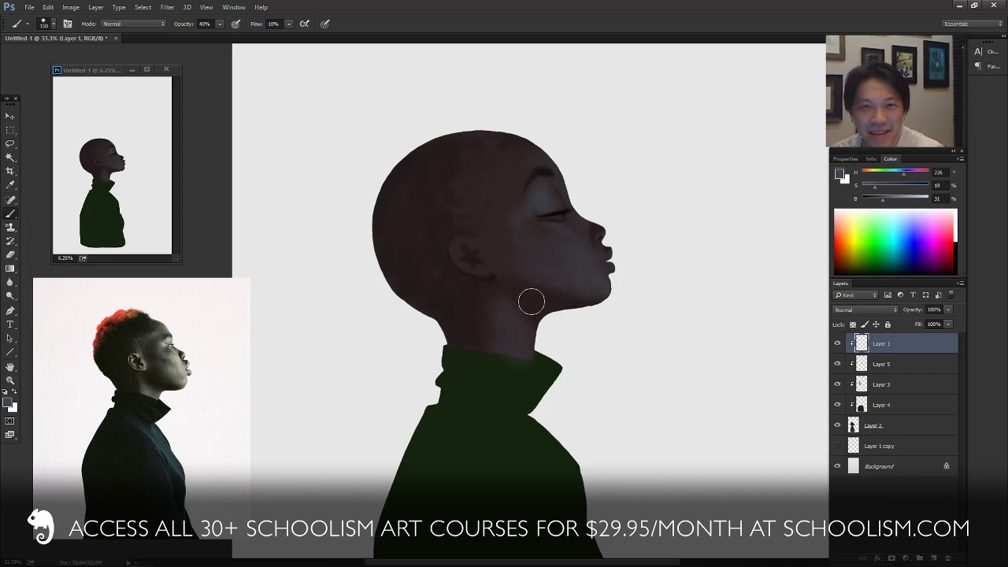
pyautogui.moveTo(483, 233); pyautogui.dragTo(461, 243)
pyautogui.press('[')
pyautogui.press('[')
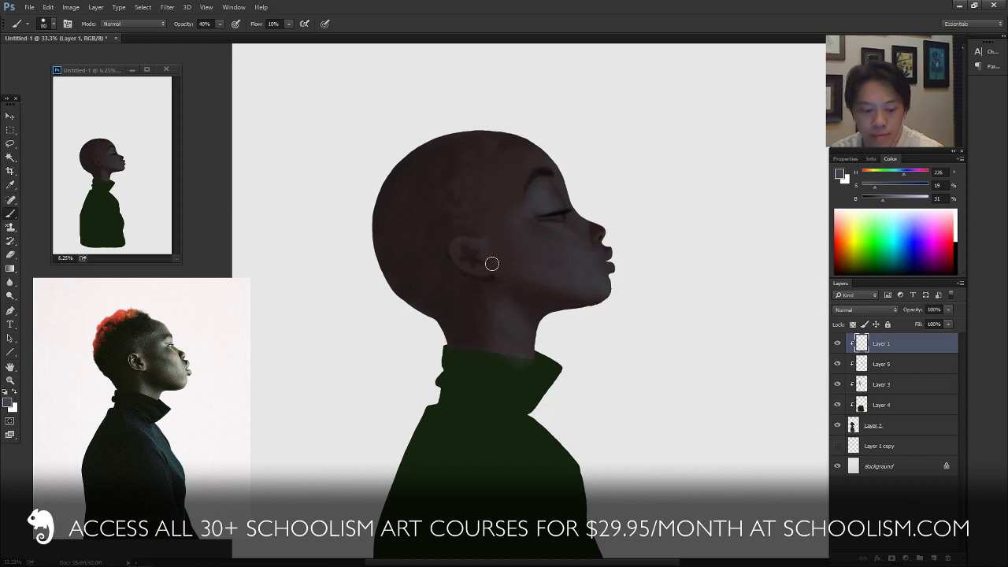
pyautogui.moveTo(481, 253); pyautogui.dragTo(498, 266)
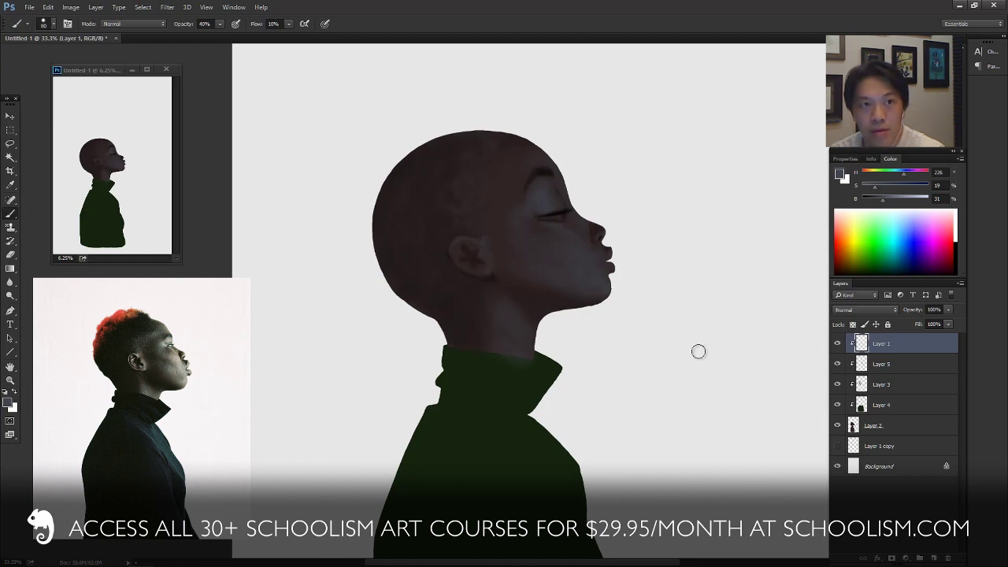
# - Load the turtleneck layer's shape as a selection and clear the neck paint that overlaps the collar
pyautogui.keyDown('ctrl'); pyautogui.click(859, 408); pyautogui.keyUp('ctrl')
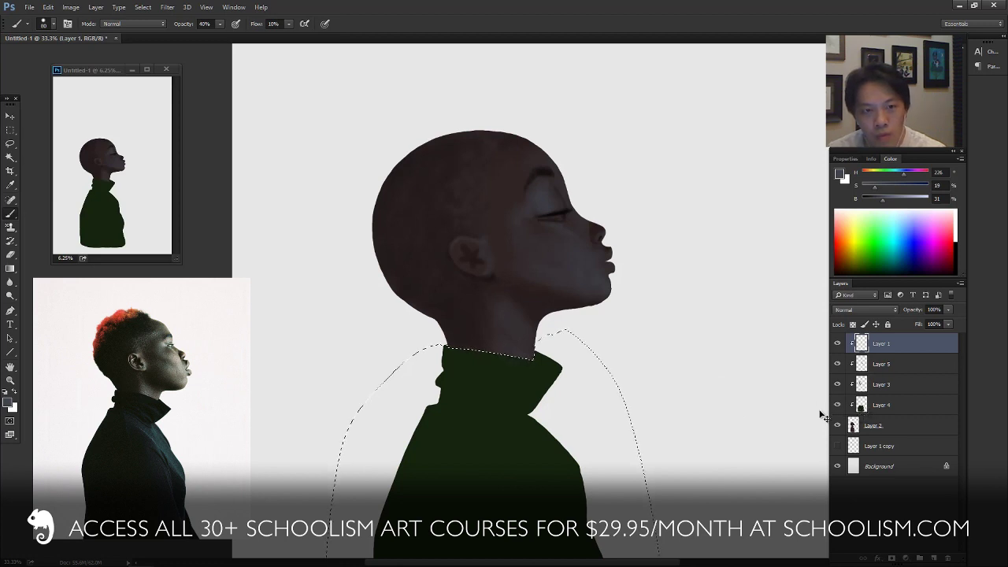
pyautogui.hotkey('ctrl', 'd')
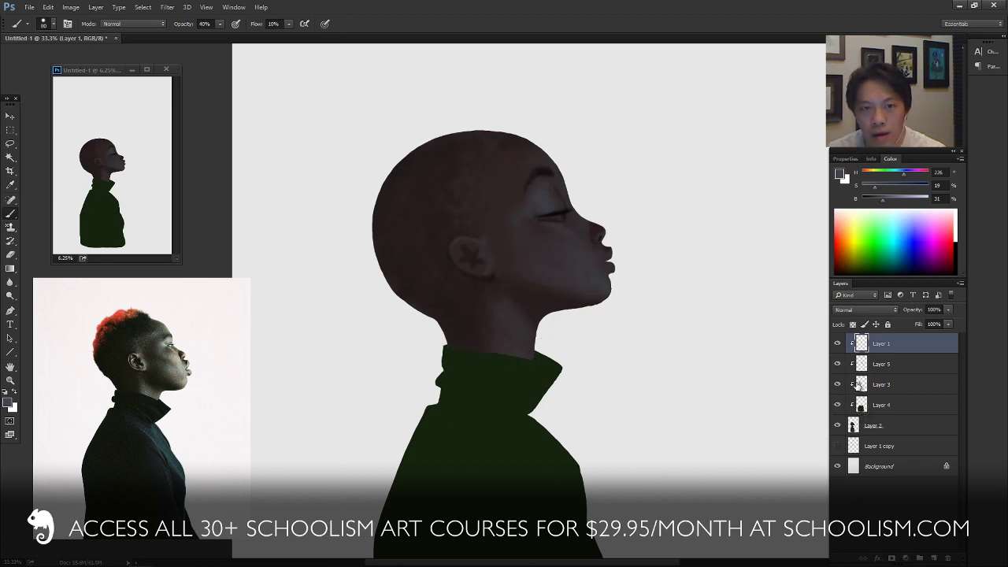
pyautogui.moveTo(670, 470); pyautogui.dragTo(689, 283)
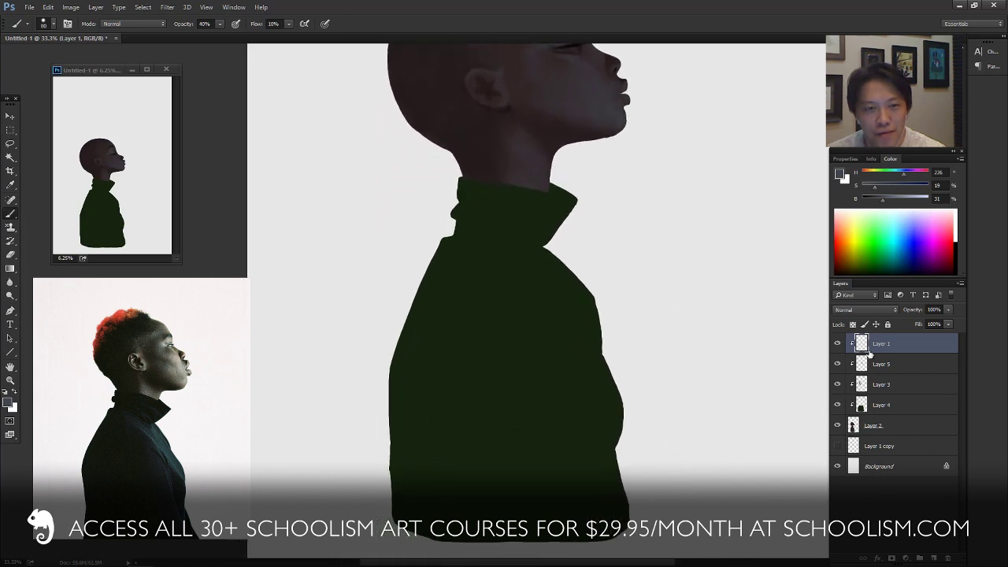
# - Select all layers above the background and move the figure down so the torso runs off the canvas's lower edge
pyautogui.keyDown('shift'); pyautogui.click(885, 426); pyautogui.keyUp('shift')
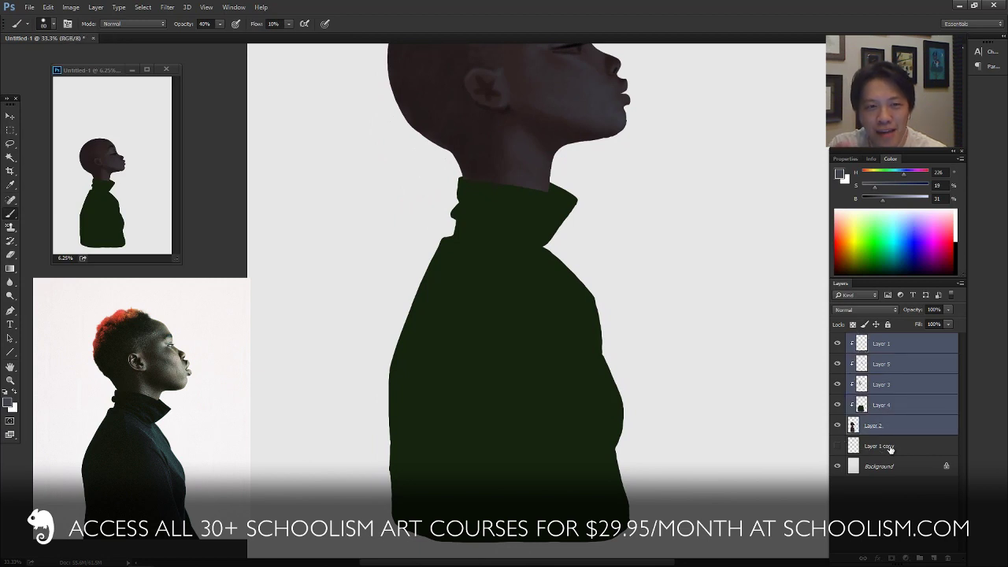
pyautogui.keyDown('shift'); pyautogui.click(889, 447); pyautogui.keyUp('shift')
pyautogui.moveTo(700, 452); pyautogui.dragTo(703, 389)
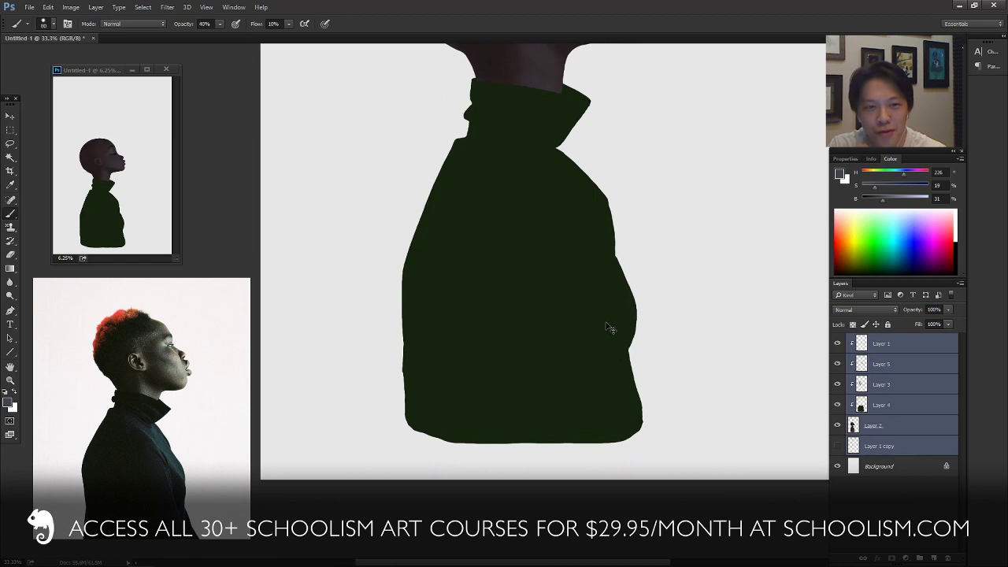
pyautogui.moveTo(610, 328); pyautogui.dragTo(653, 402)
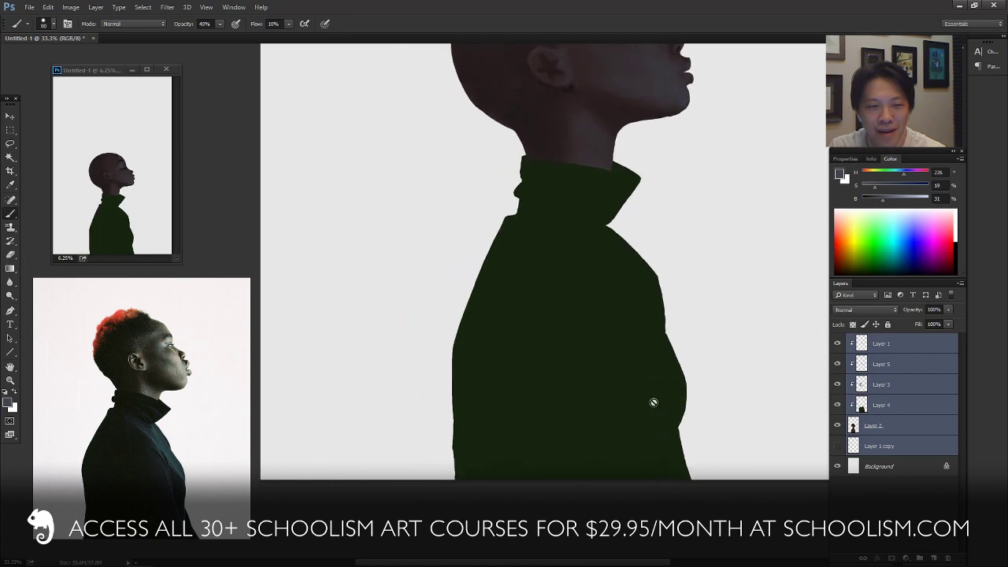
pyautogui.hotkey('ctrl', '-')
pyautogui.hotkey('ctrl', '-')
pyautogui.hotkey('ctrl', '-')
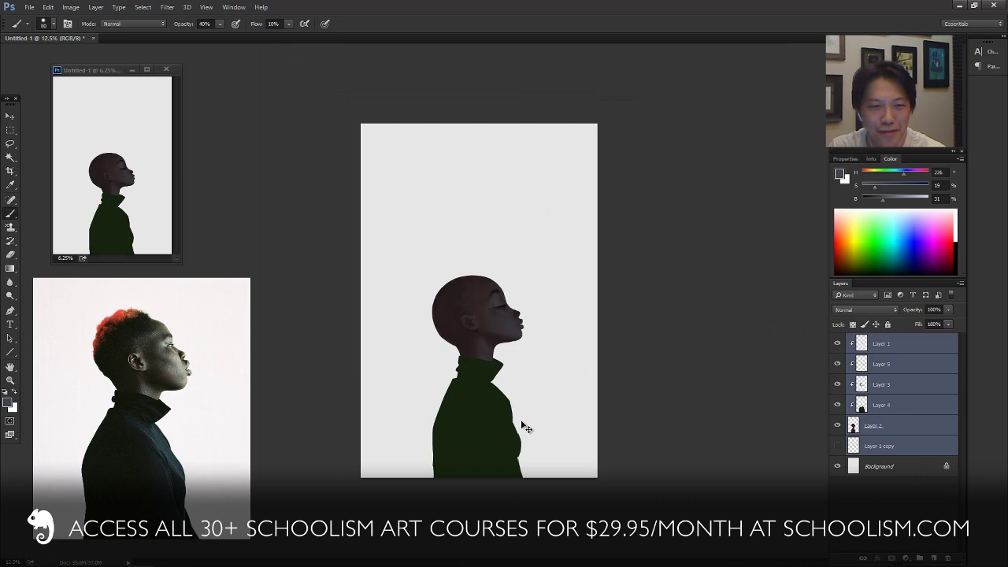
pyautogui.moveTo(512, 444); pyautogui.dragTo(510, 438)
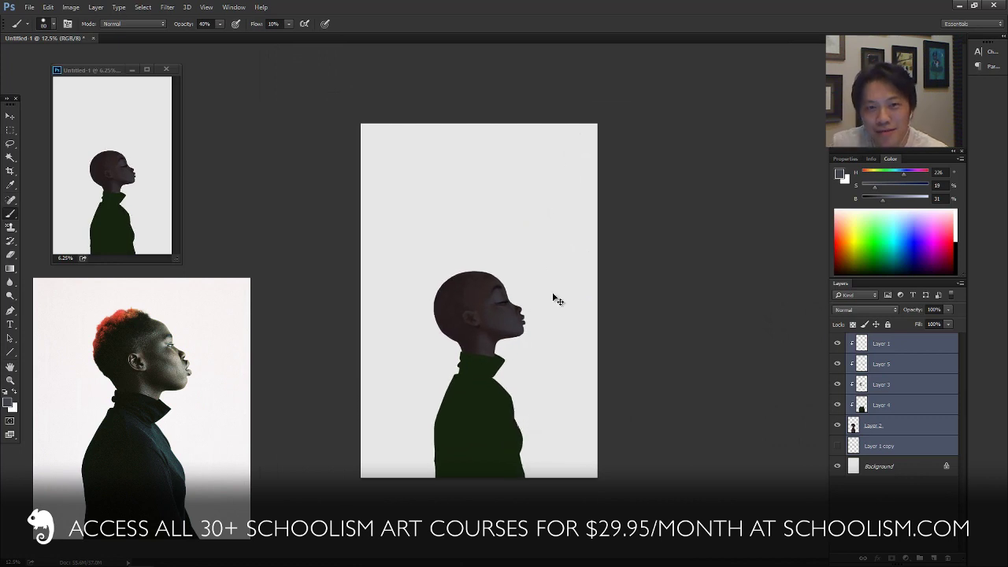
# - Scale the whole figure up to about 128.6% and recentre it horizontally on the canvas
pyautogui.hotkey('ctrl', 't')
pyautogui.moveTo(549, 229); pyautogui.dragTo(601, 174)
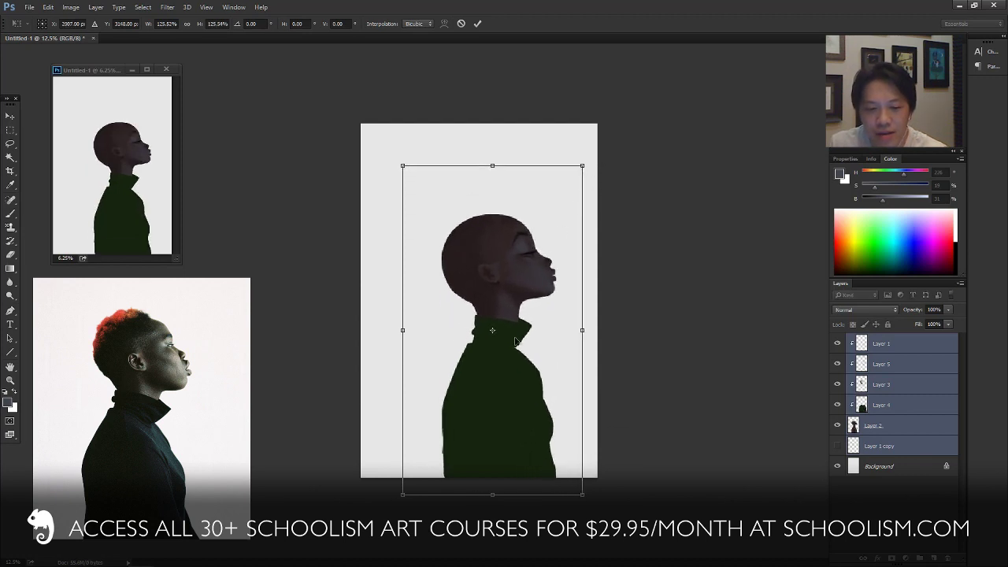
pyautogui.moveTo(507, 361); pyautogui.dragTo(484, 364)
pyautogui.moveTo(562, 169)
pyautogui.mouseDown()
pyautogui.moveTo(580, 150)
pyautogui.moveTo(569, 162)
pyautogui.mouseUp()
pyautogui.press('b')
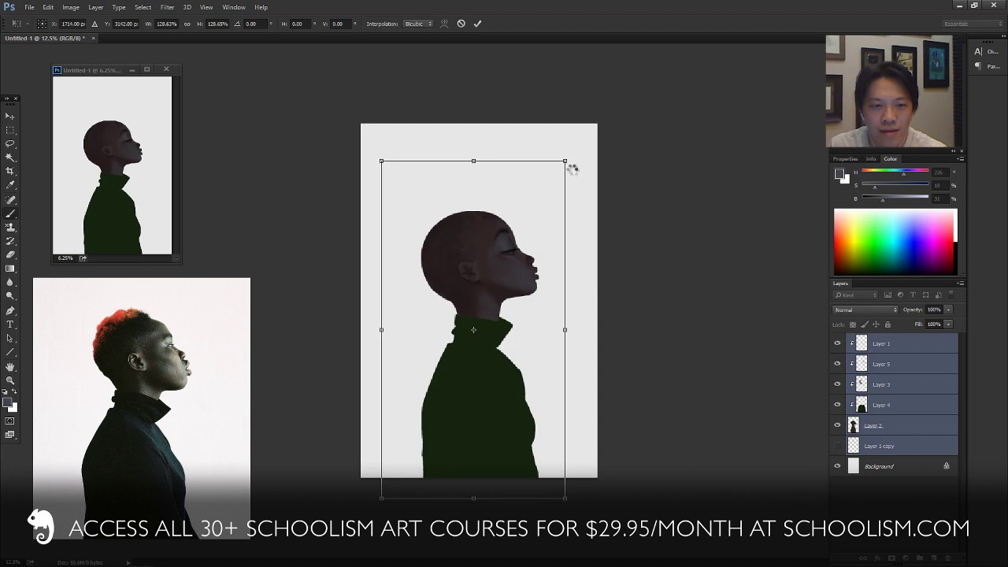
pyautogui.press('Return')
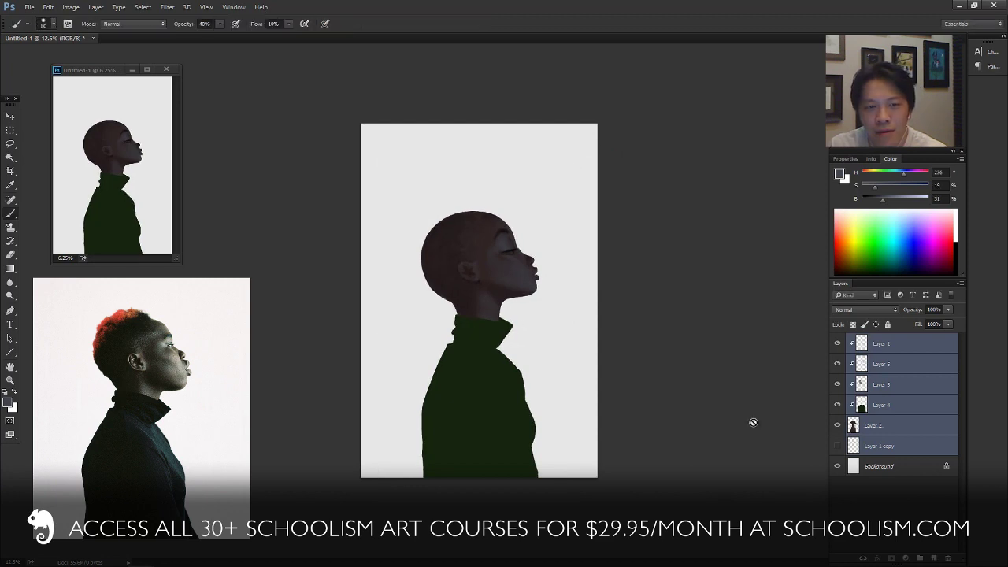
# - On a new layer above Layer 4, paint dark green fold shadows across the collar at hue 100, saturation 58%, brightness 5%
pyautogui.click(895, 404)
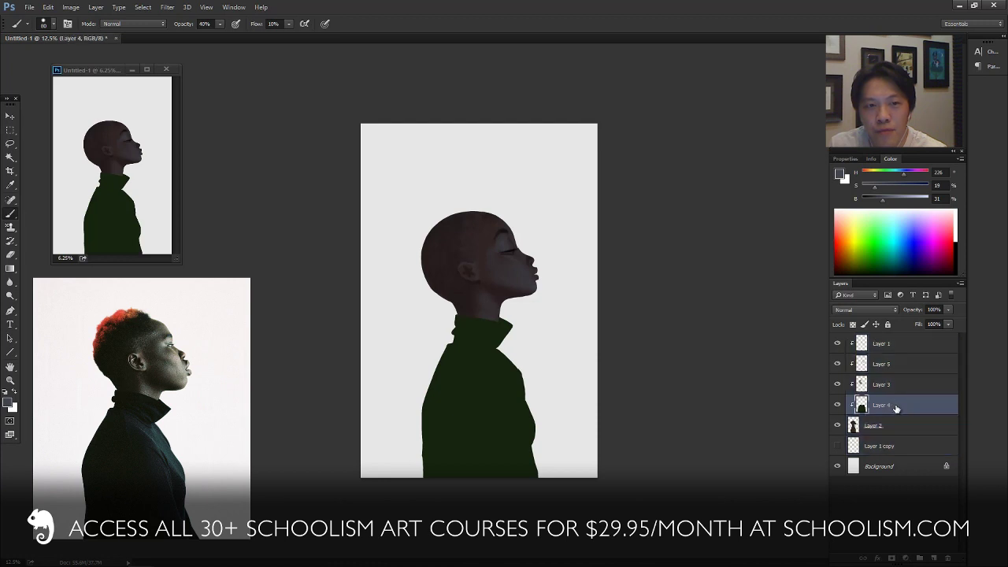
pyautogui.click(932, 558)
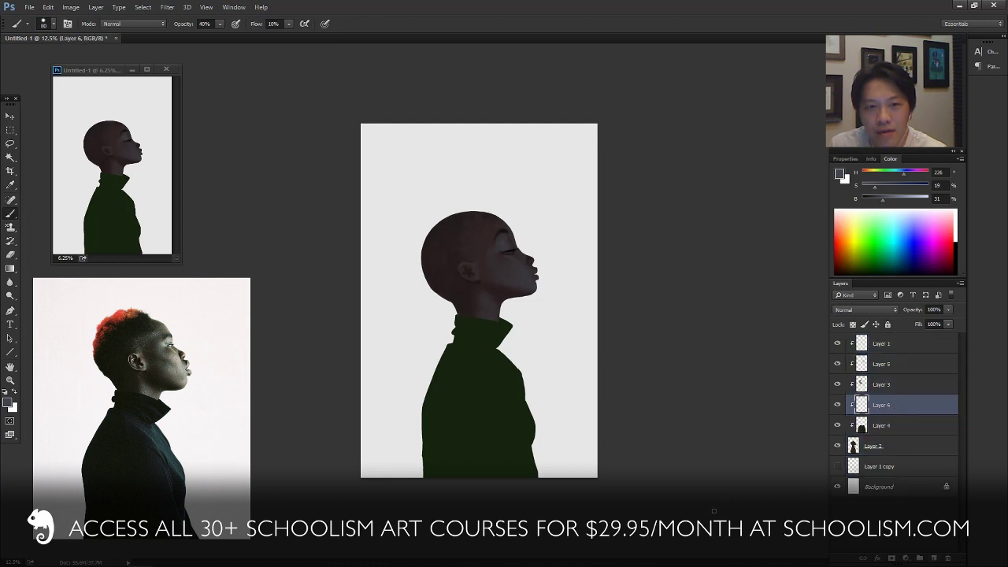
pyautogui.keyDown('alt'); pyautogui.click(507, 386); pyautogui.keyUp('alt')
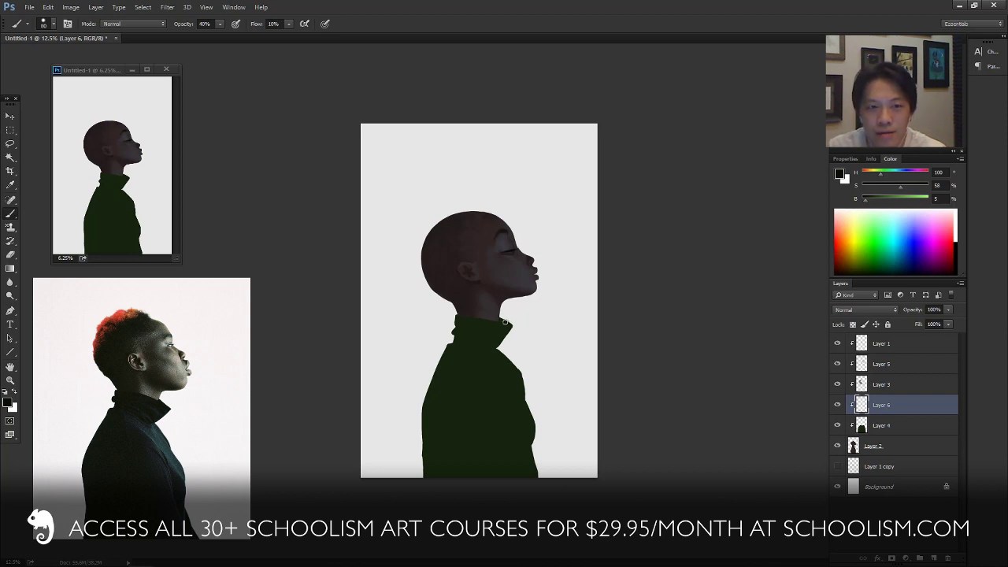
pyautogui.keyDown('ctrl'); pyautogui.click(861, 425); pyautogui.keyUp('ctrl')
pyautogui.hotkey('ctrl', 'd')
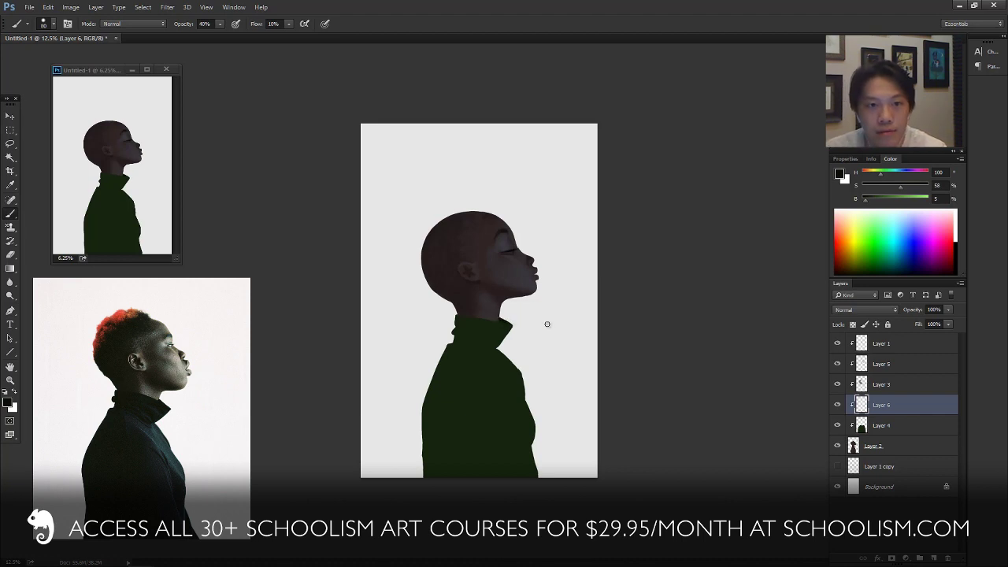
pyautogui.press(']')
pyautogui.press(']')
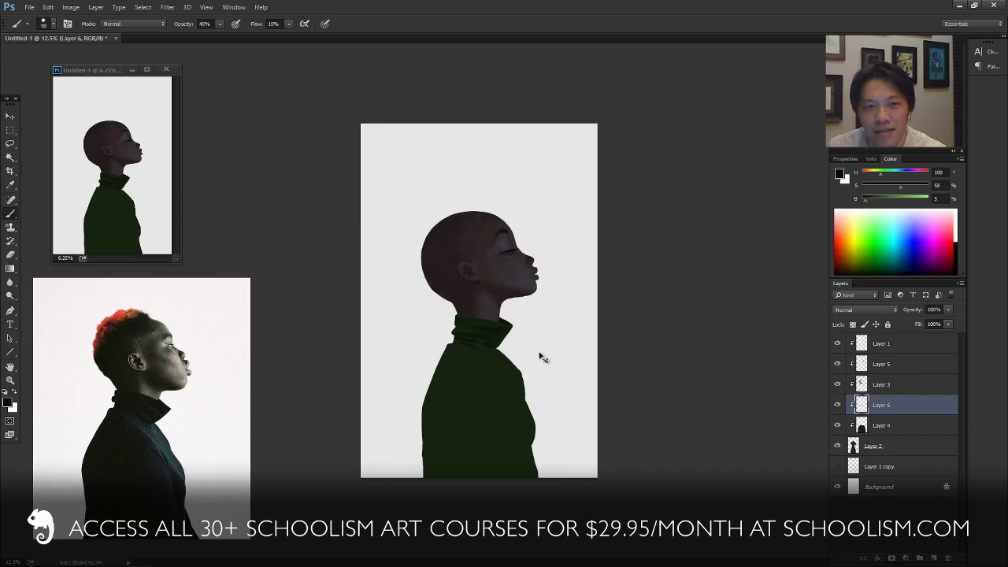
# - Deepen the dark shading between the turtleneck's collar folds and around its base, enlarging the brush to 175 px
pyautogui.hotkey('ctrl', '+')
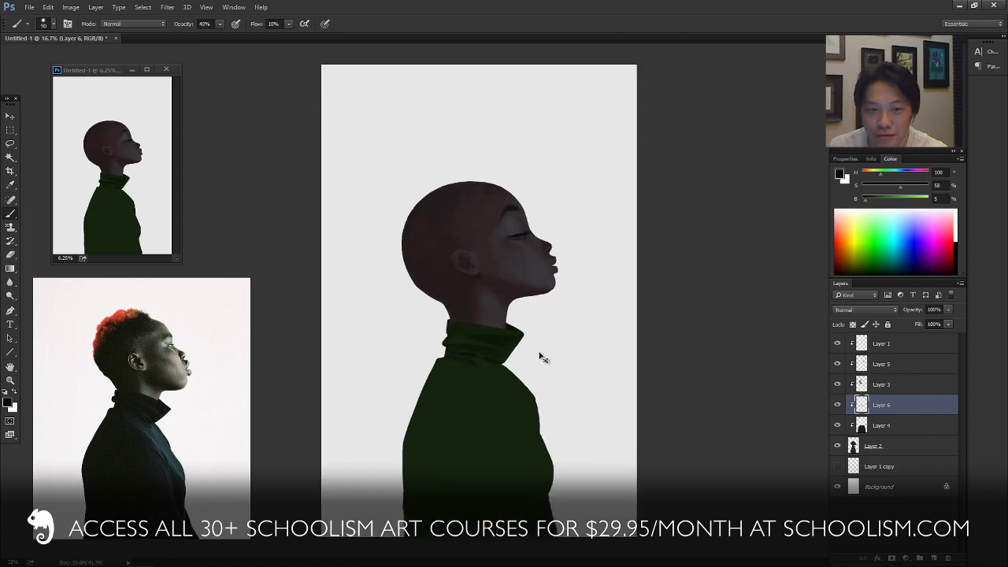
pyautogui.hotkey('ctrl', '+')
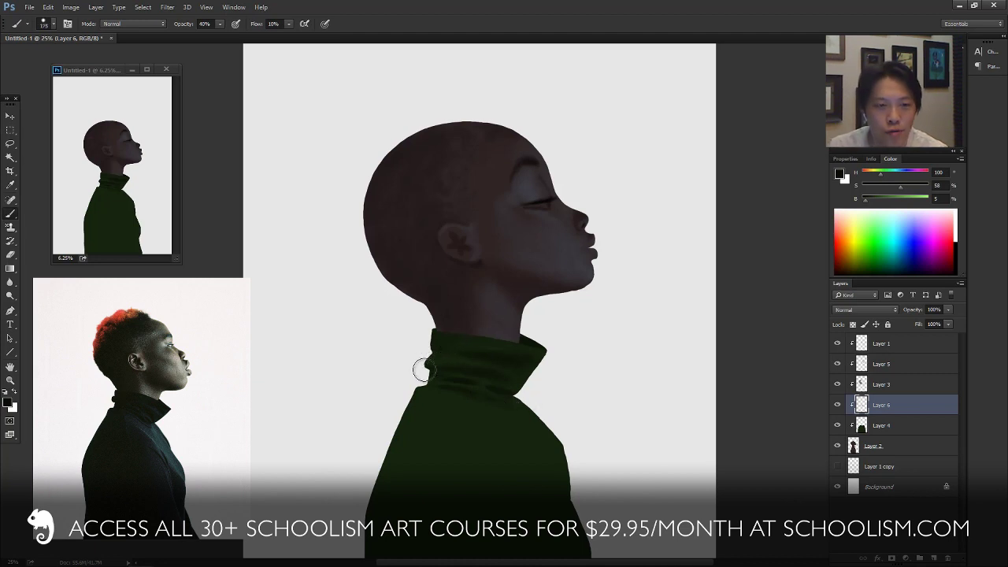
pyautogui.press(']')
pyautogui.press(']')
pyautogui.press(']')
pyautogui.press(']')
pyautogui.press(']')
pyautogui.press(']')
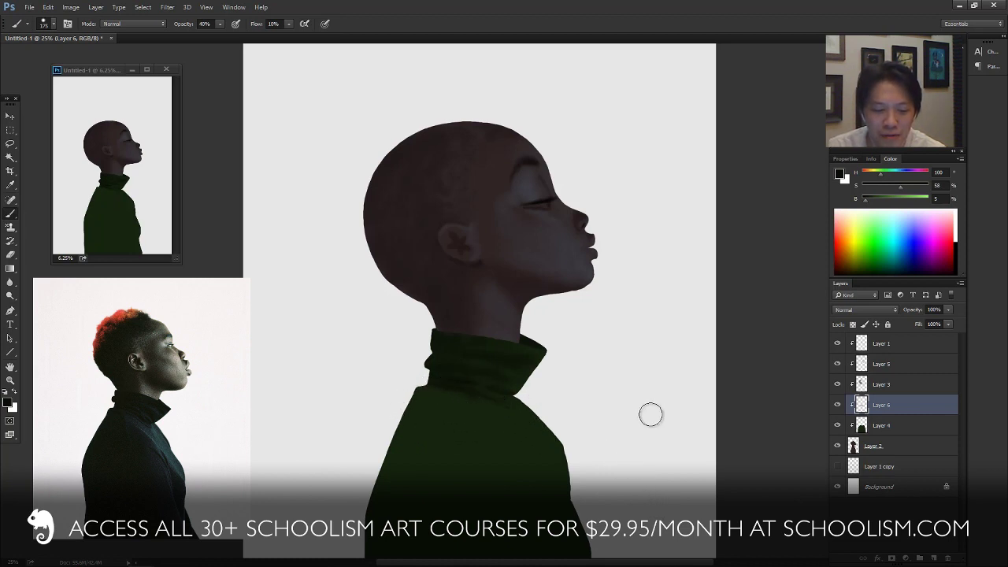
# - Shade the sweater's lower chest, sleeve and back in dark green, enlarging the brush to 300 px, and reduce the brush again
pyautogui.moveTo(605, 491); pyautogui.dragTo(599, 319)
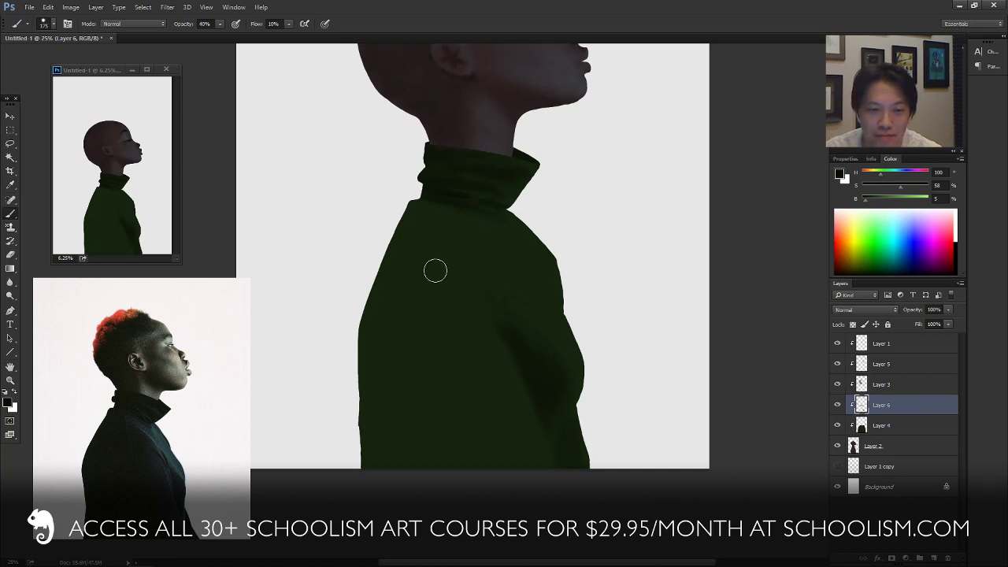
pyautogui.press(']')
pyautogui.press(']')
pyautogui.press(']')
pyautogui.moveTo(396, 217)
pyautogui.mouseDown()
pyautogui.moveTo(415, 201)
pyautogui.moveTo(458, 253)
pyautogui.moveTo(416, 277)
pyautogui.moveTo(404, 216)
pyautogui.moveTo(389, 275)
pyautogui.moveTo(405, 218)
pyautogui.mouseUp()
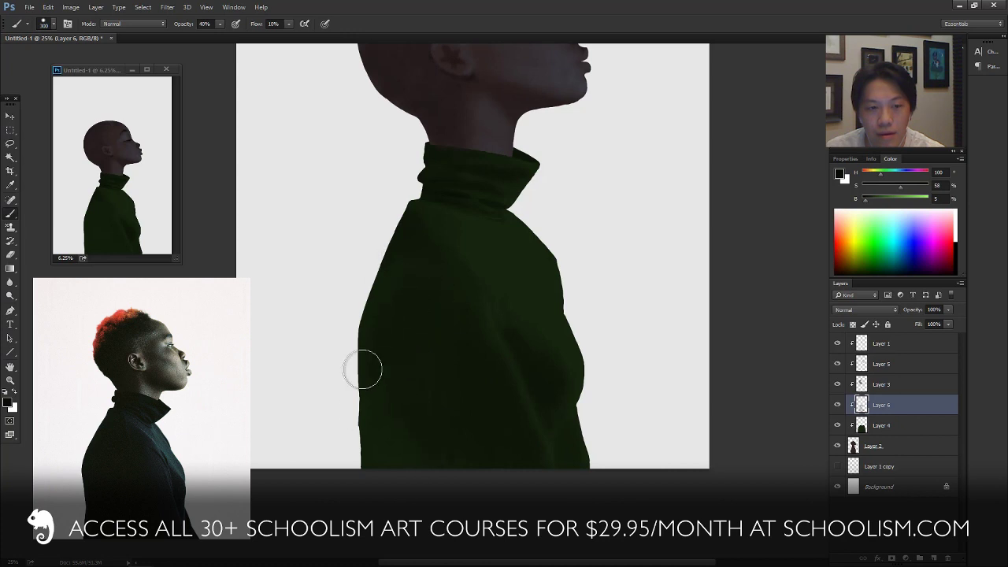
pyautogui.press('[')
pyautogui.press('[')
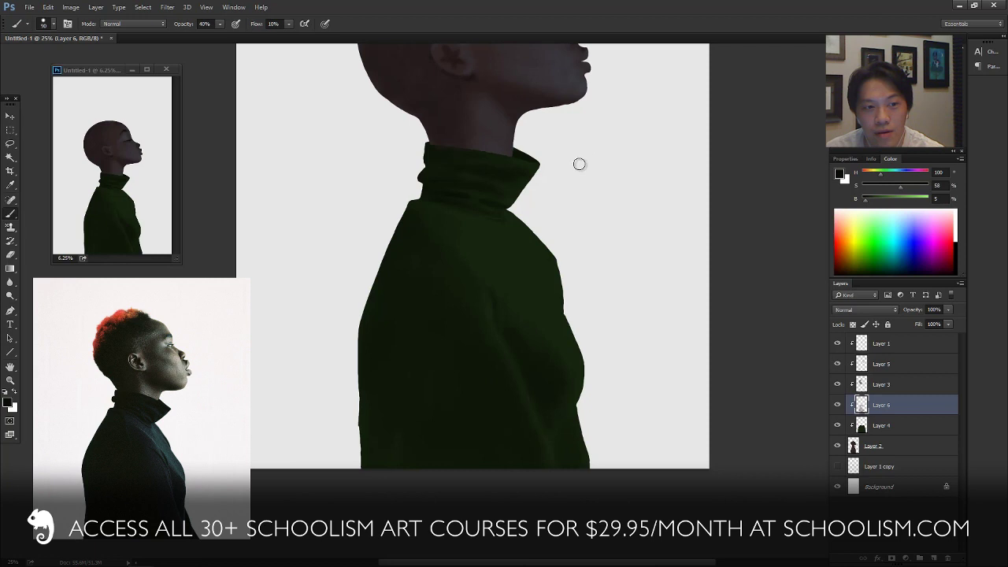
# - Paint lighter green on the sweater's shoulder and upper chest at hue 86, saturation 51%, brightness 26%, enlarging the brush from 100 to 200 px
pyautogui.moveTo(581, 173); pyautogui.dragTo(599, 383)
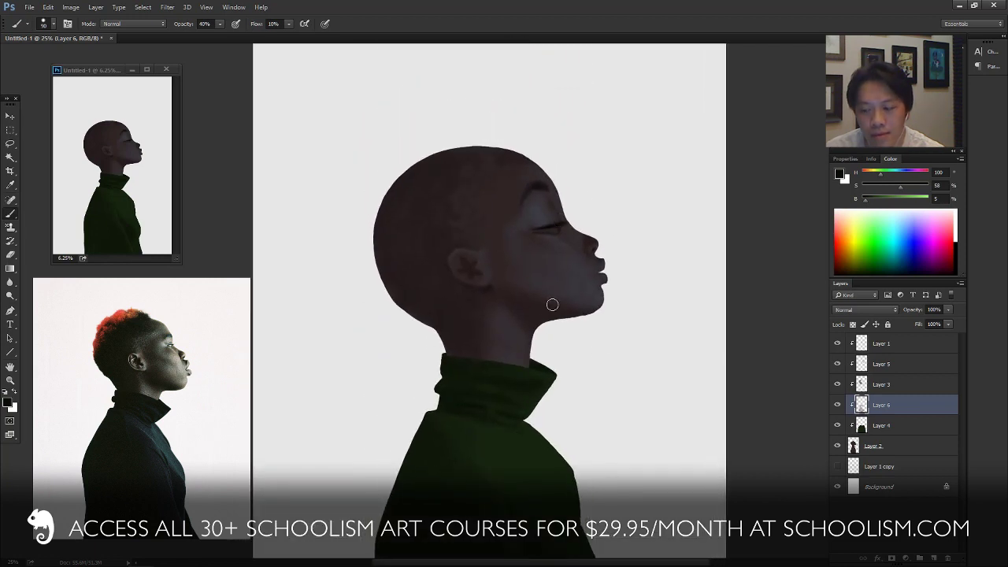
pyautogui.moveTo(618, 457); pyautogui.dragTo(596, 279)
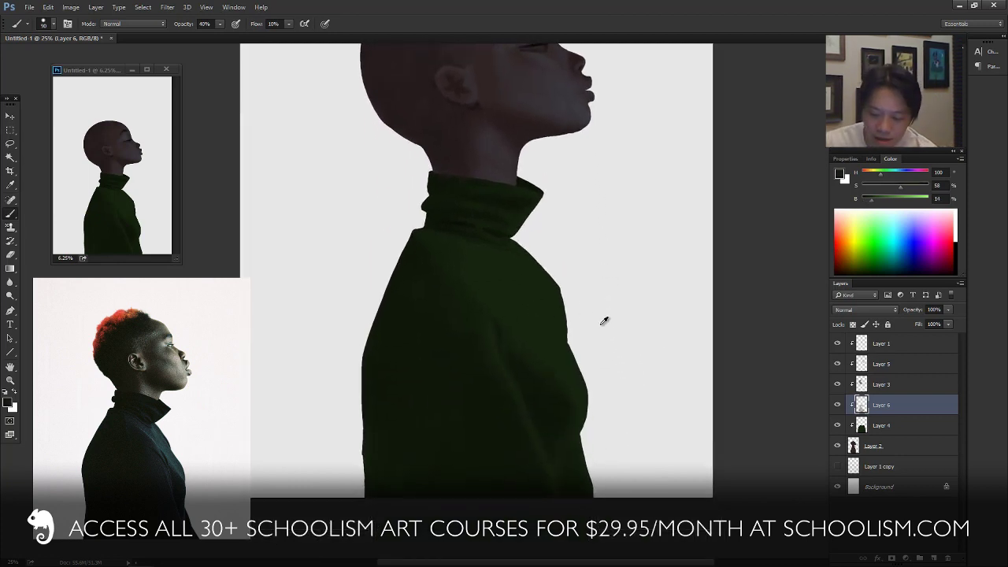
pyautogui.moveTo(864, 200); pyautogui.dragTo(878, 175)
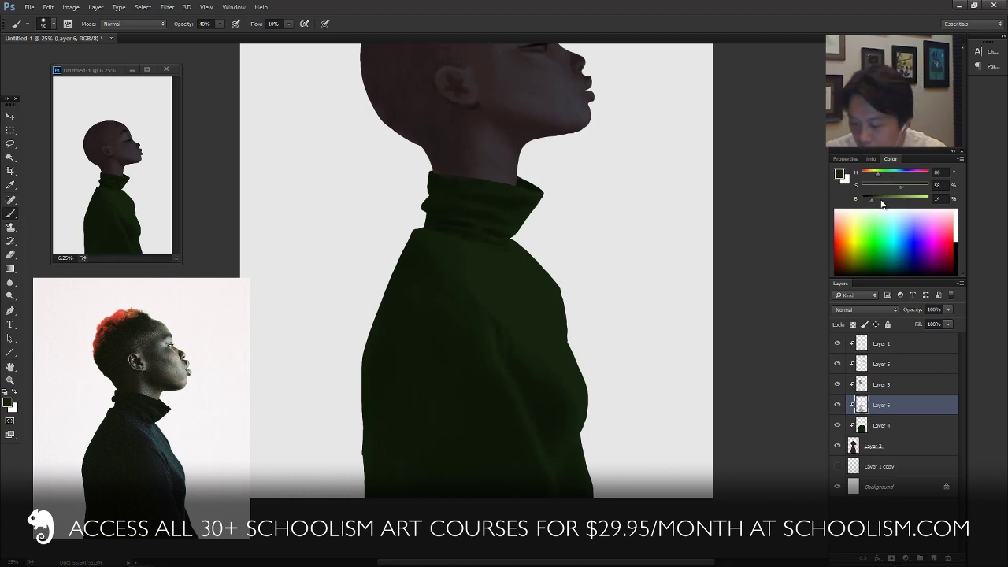
pyautogui.click(880, 200)
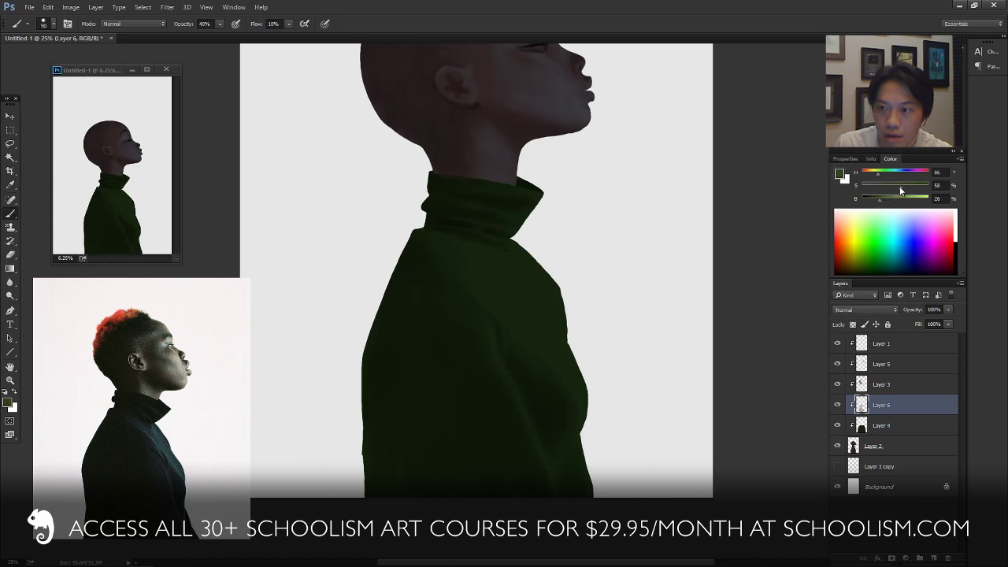
pyautogui.moveTo(896, 191); pyautogui.dragTo(895, 192)
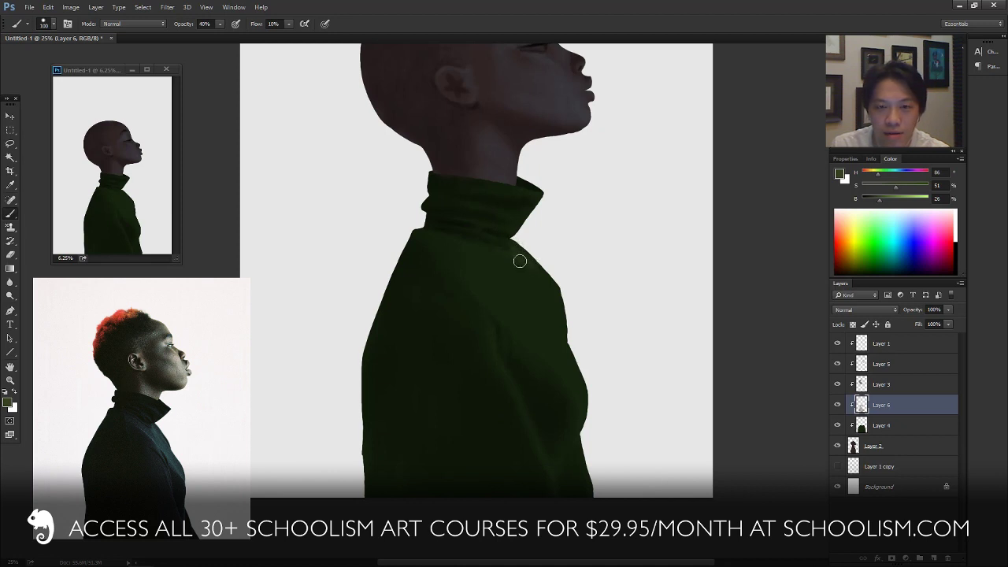
pyautogui.press(']')
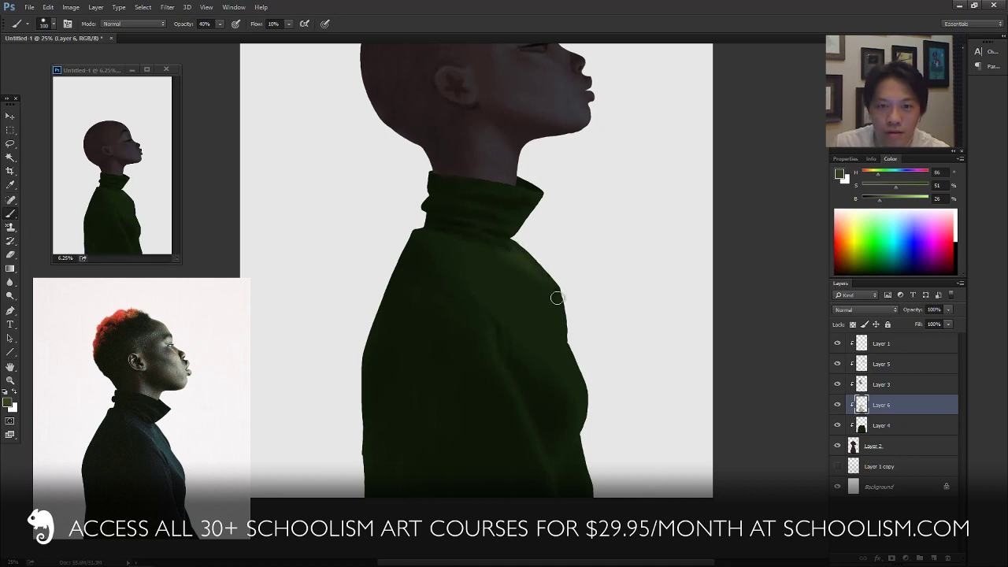
pyautogui.press(']')
pyautogui.press(']')
pyautogui.press(']')
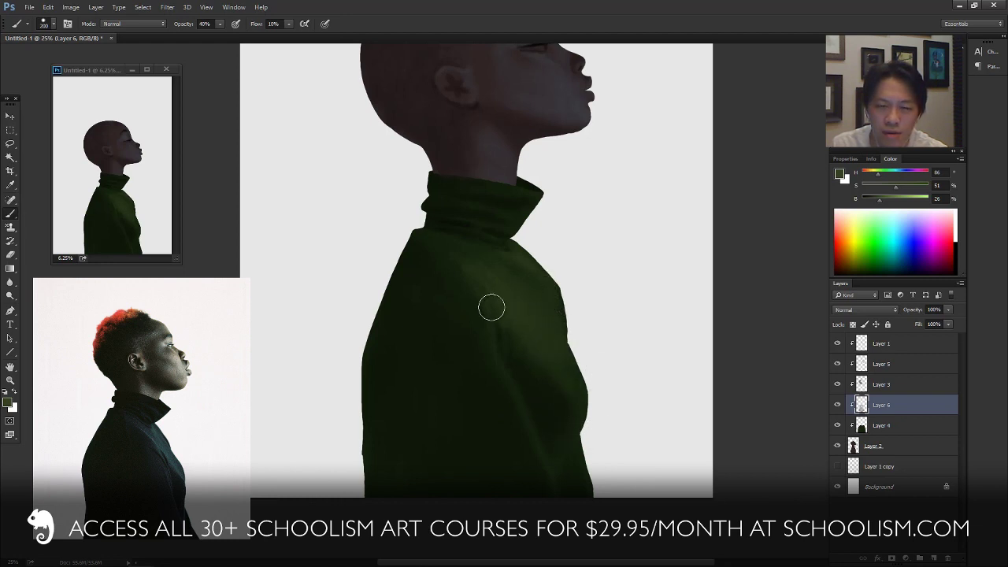
# - Add narrower green highlights along the sleeve's front edge and the chest, reducing the brush to 125 px
pyautogui.press('[')
pyautogui.press('[')
pyautogui.press('[')
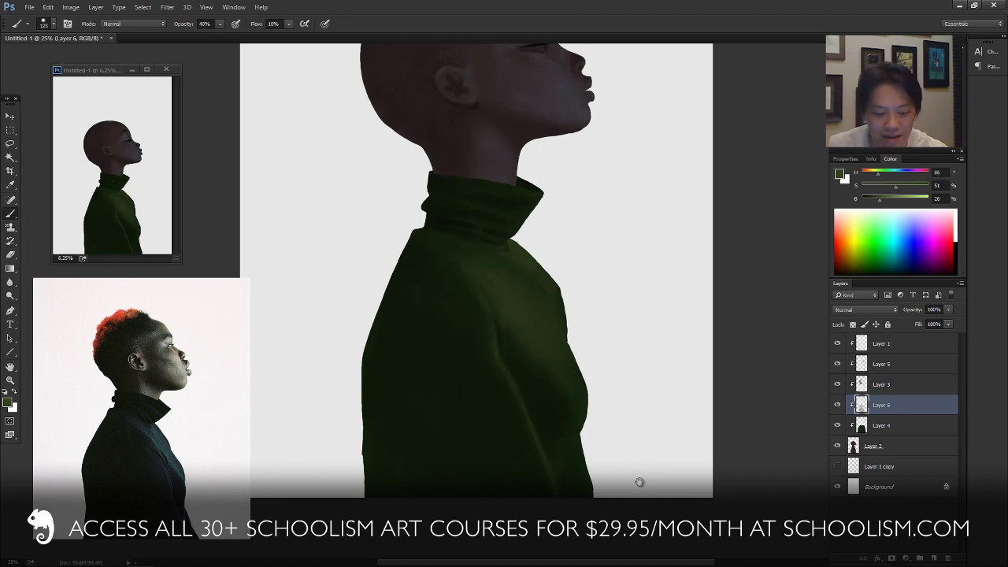
# - Compare the portrait with Layers 5 and 1 hidden and shown, and add a new clipped layer directly above Layer 5
pyautogui.moveTo(609, 198); pyautogui.dragTo(605, 359)
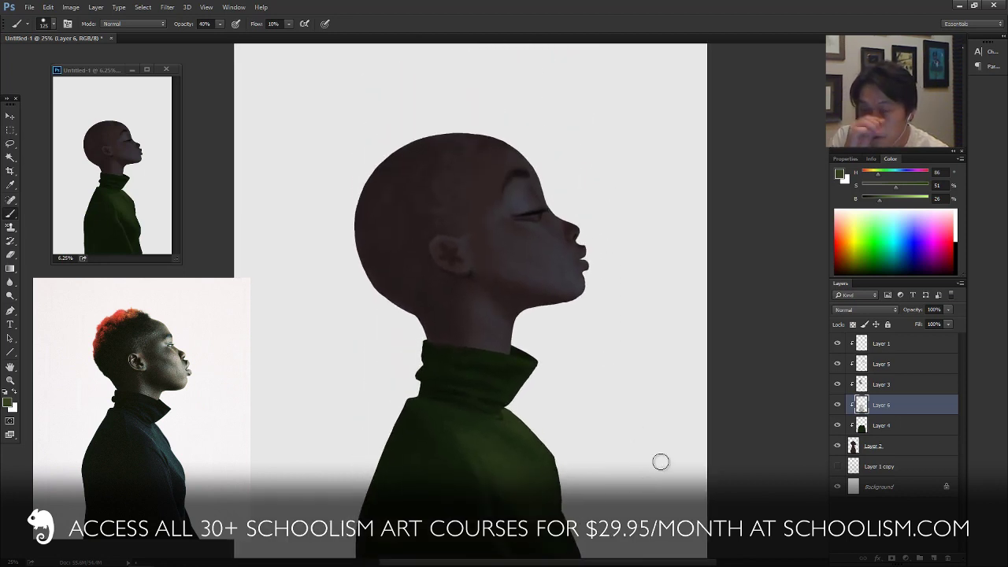
pyautogui.click(837, 364)
pyautogui.click(836, 365)
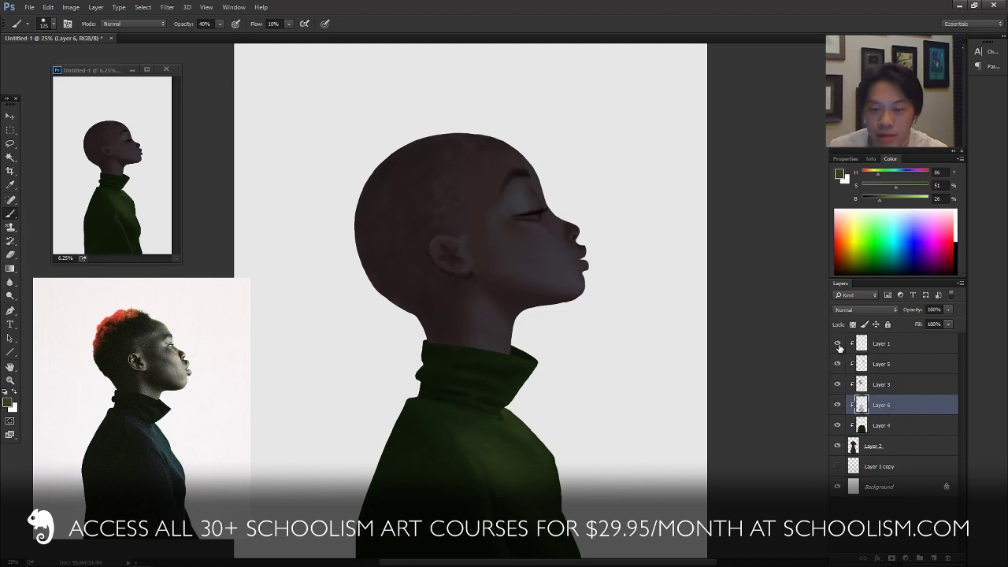
pyautogui.click(837, 344)
pyautogui.click(836, 344)
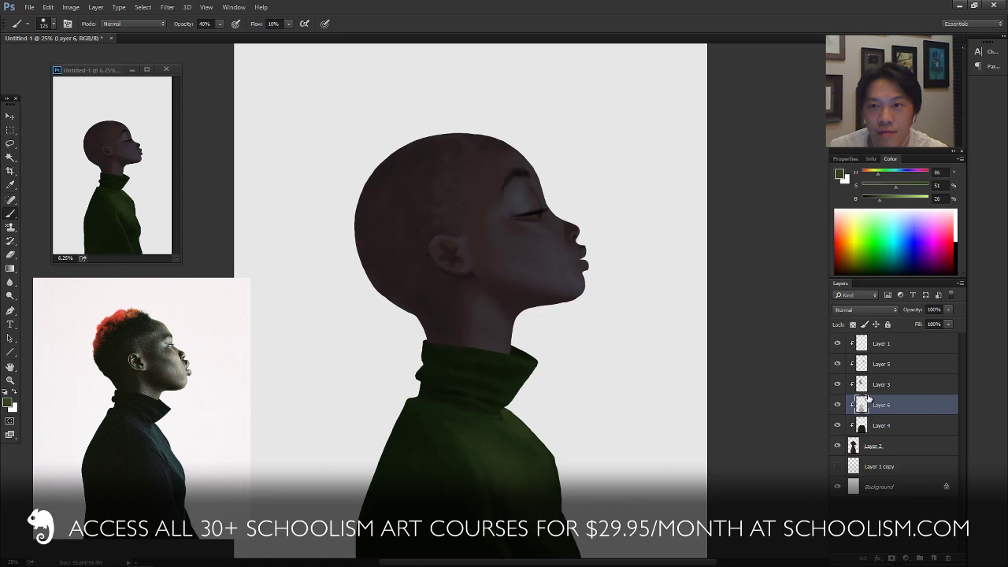
pyautogui.click(872, 381)
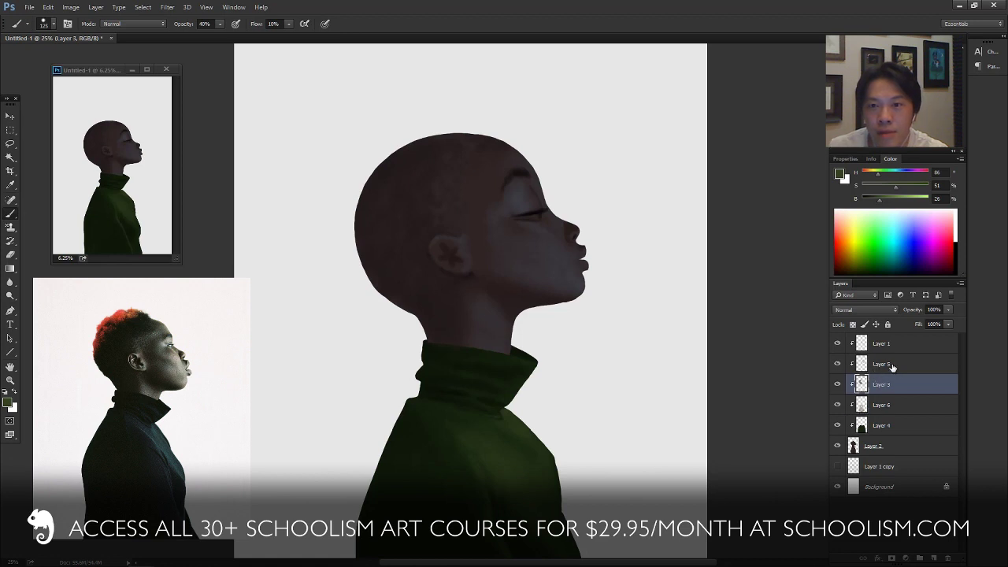
pyautogui.click(892, 366)
pyautogui.click(932, 557)
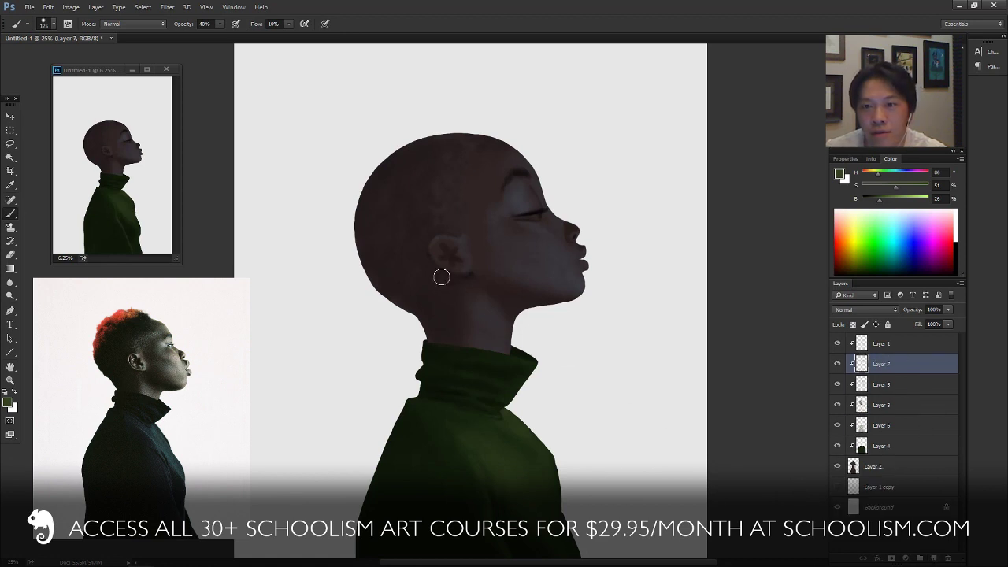
# - Shade the nape, neck and jaw below the ear in a near-black skin tone at brightness 5%, using a brush up to 200 px at 60% opacity
pyautogui.keyDown('alt'); pyautogui.click(398, 273); pyautogui.keyUp('alt')
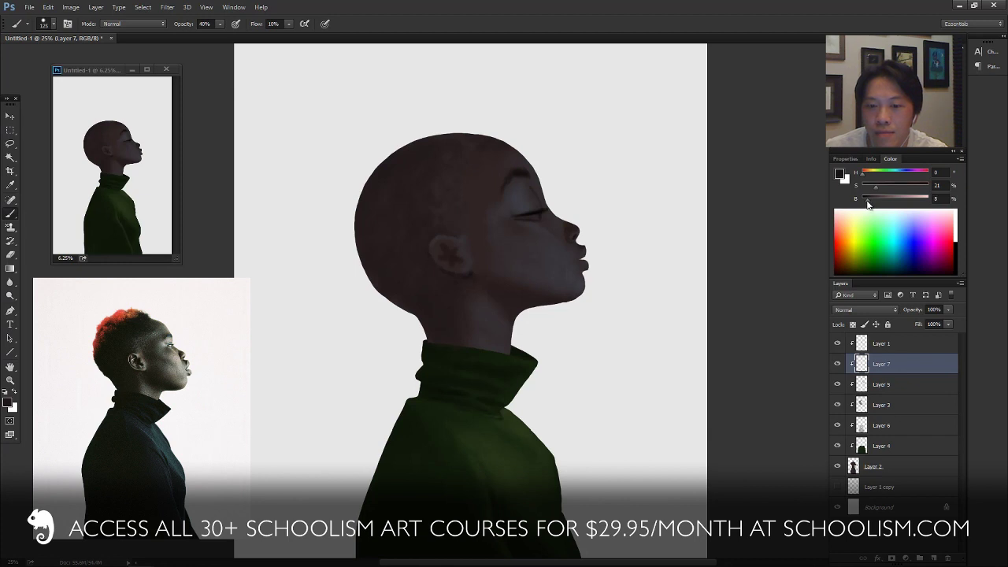
pyautogui.moveTo(867, 204); pyautogui.dragTo(865, 204)
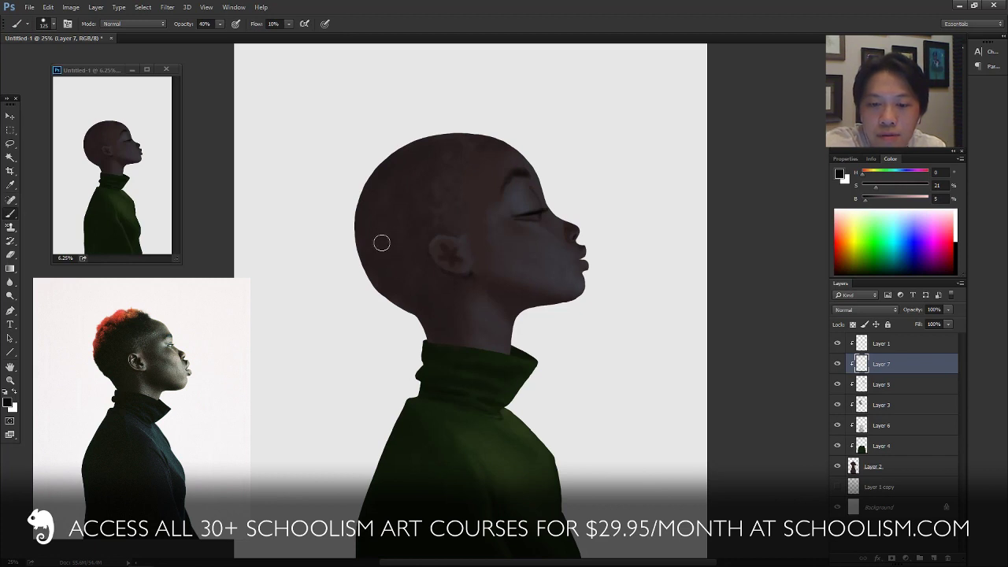
pyautogui.press(']')
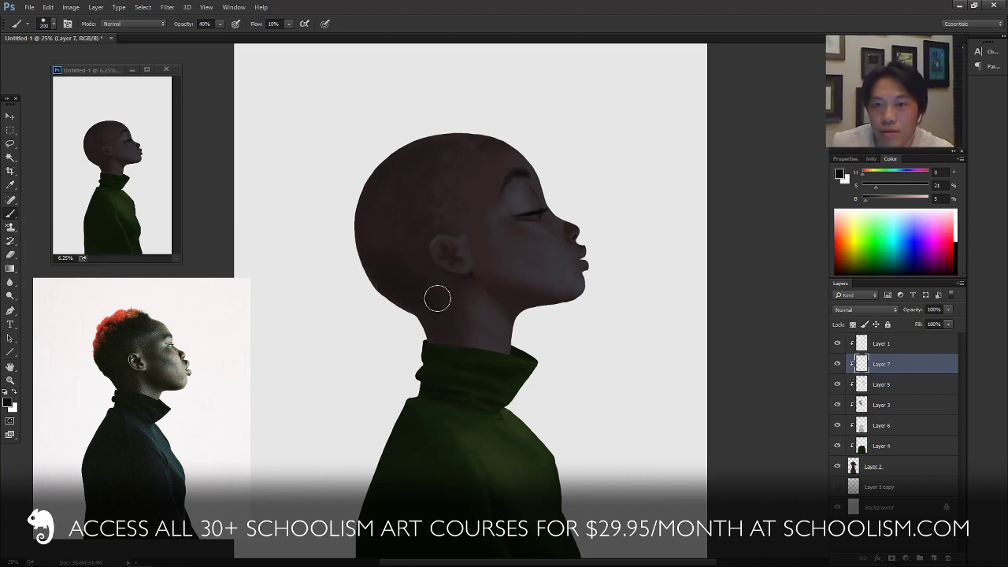
pyautogui.press('6')
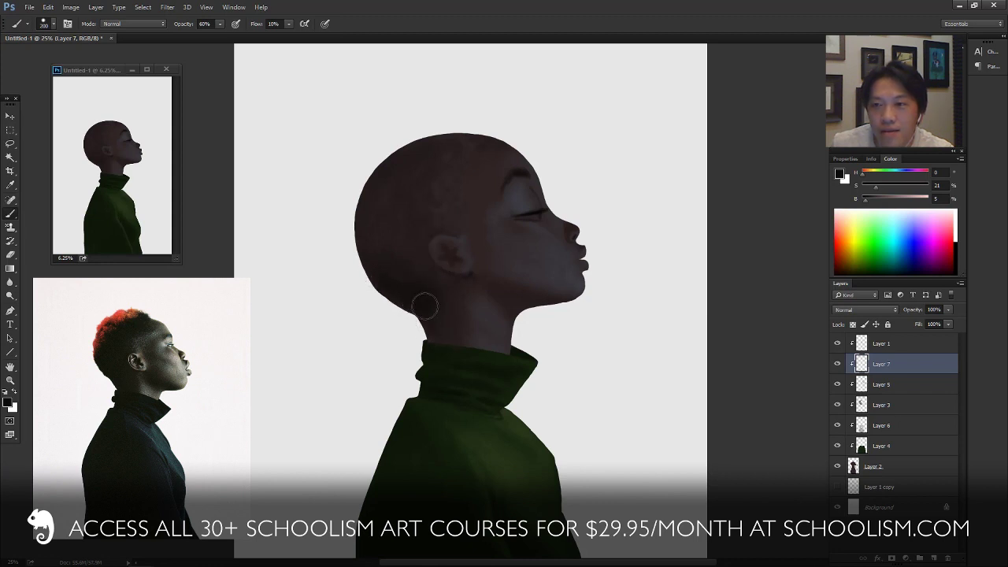
pyautogui.keyDown('ctrl'); pyautogui.click(862, 451); pyautogui.keyUp('ctrl')
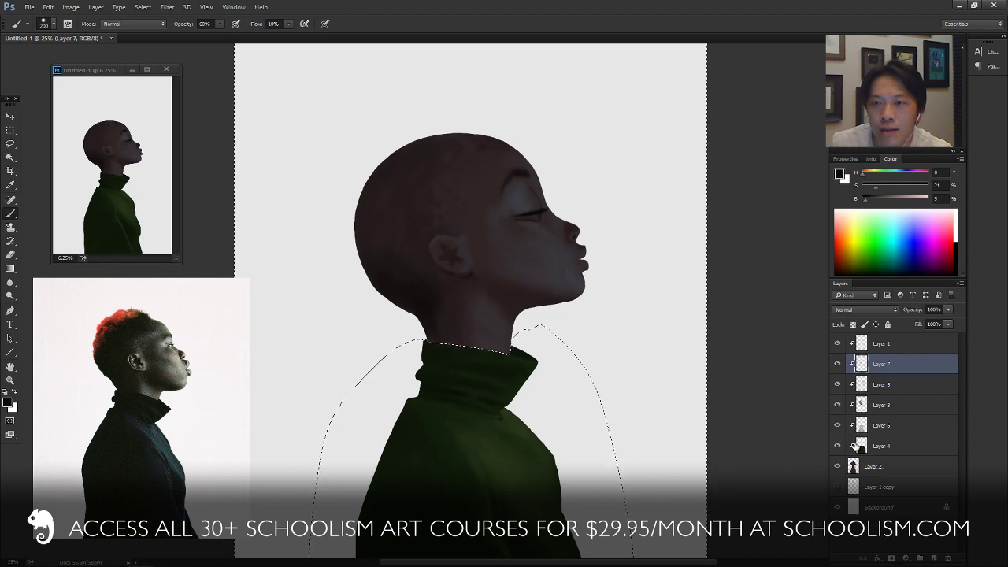
pyautogui.hotkey('ctrl', 'd')
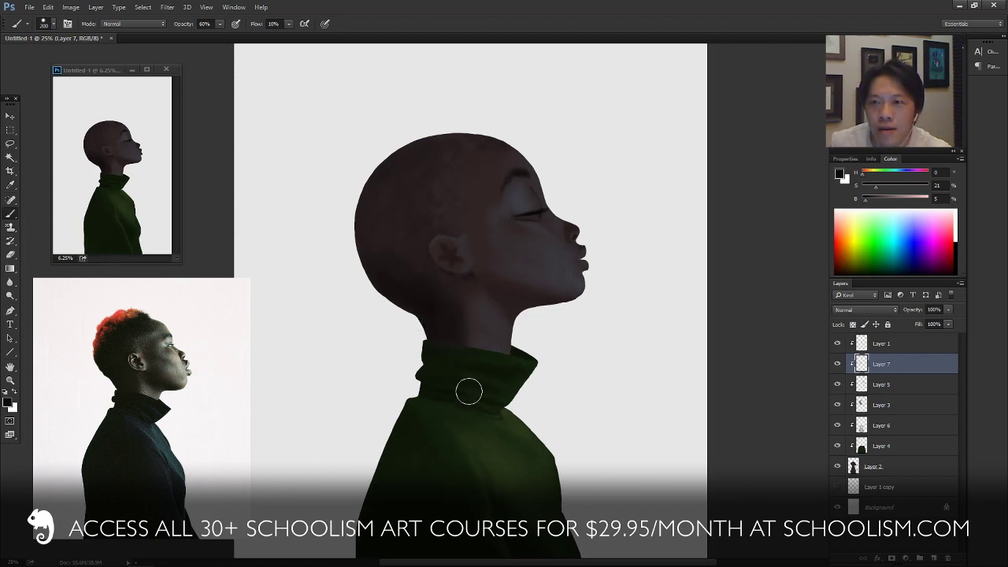
pyautogui.moveTo(440, 250); pyautogui.dragTo(443, 271)
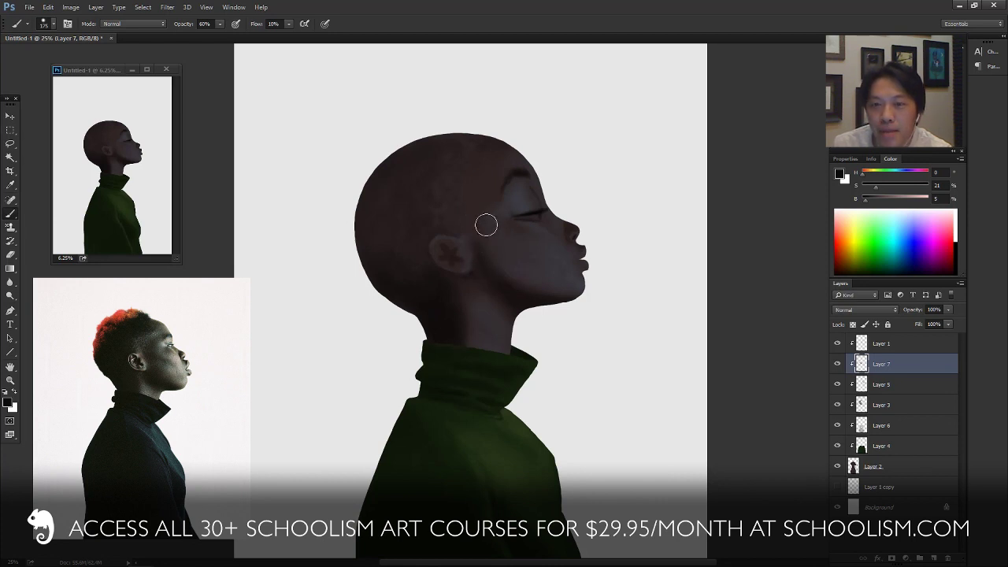
pyautogui.press('x')
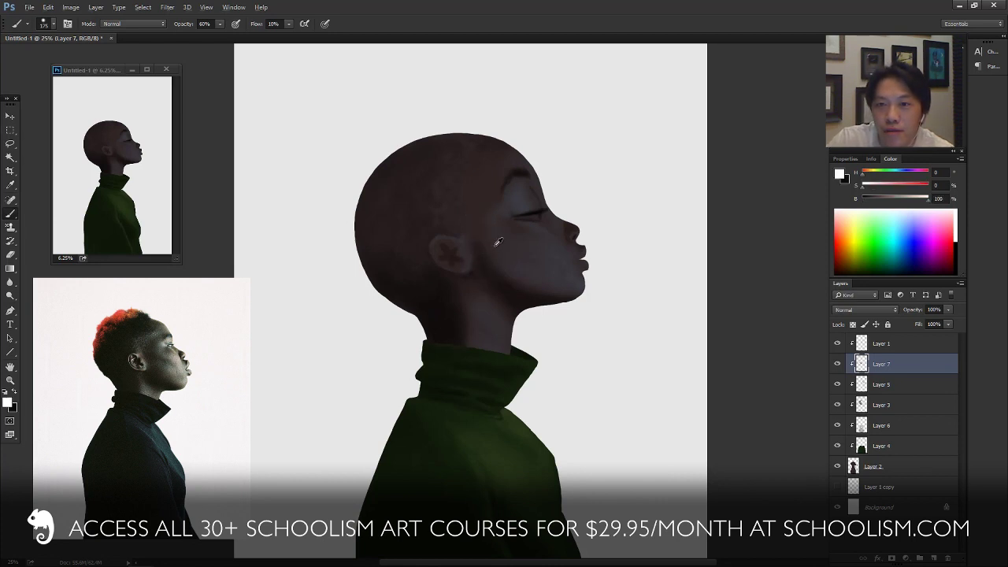
pyautogui.moveTo(483, 245)
pyautogui.mouseDown()
pyautogui.moveTo(514, 281)
pyautogui.moveTo(521, 270)
pyautogui.mouseUp()
pyautogui.hotkey('ctrl', 'z')
pyautogui.press('x')
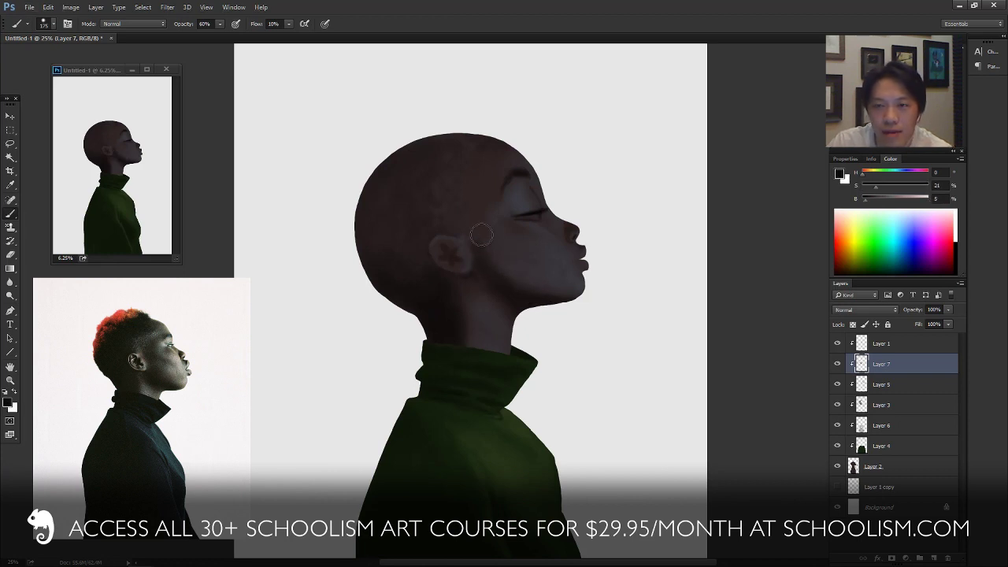
# - Blend the cheek, temple and side of the head with sampled skin tones, lowering the brush opacity to 40%
pyautogui.keyDown('alt'); pyautogui.click(524, 263); pyautogui.keyUp('alt')
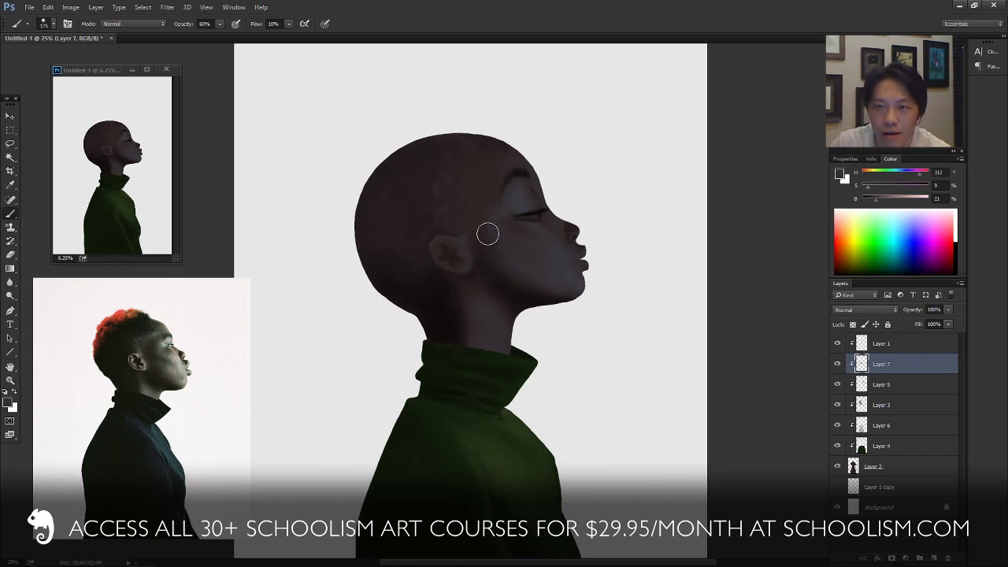
pyautogui.press('x')
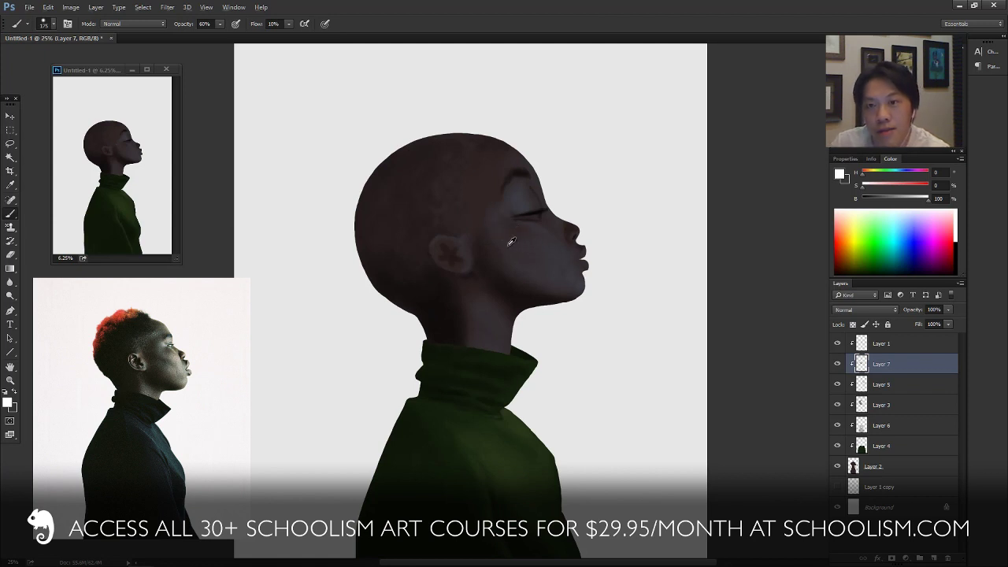
pyautogui.keyDown('alt'); pyautogui.click(511, 242); pyautogui.keyUp('alt')
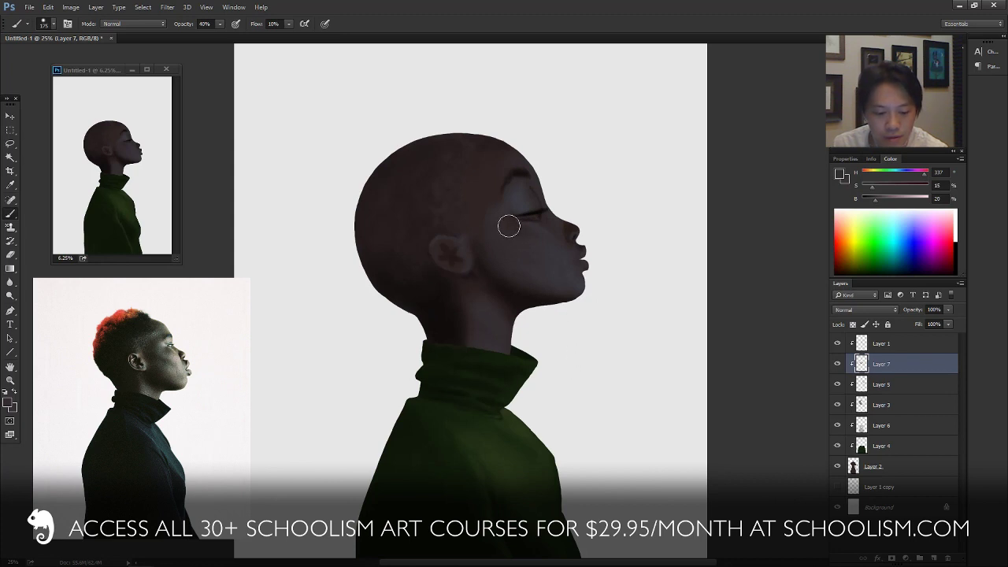
pyautogui.keyDown('alt'); pyautogui.click(497, 272); pyautogui.keyUp('alt')
pyautogui.keyDown('alt'); pyautogui.click(499, 274); pyautogui.keyUp('alt')
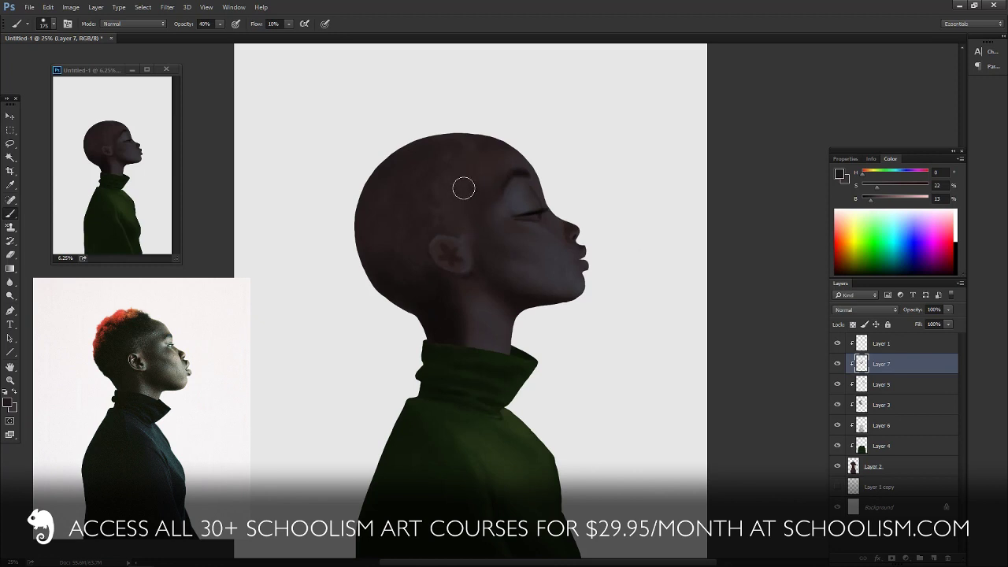
# - Refine the eyelid and lower face with sampled cool skin tones, reducing the brush to 50 px
pyautogui.keyDown('alt'); pyautogui.click(532, 197); pyautogui.keyUp('alt')
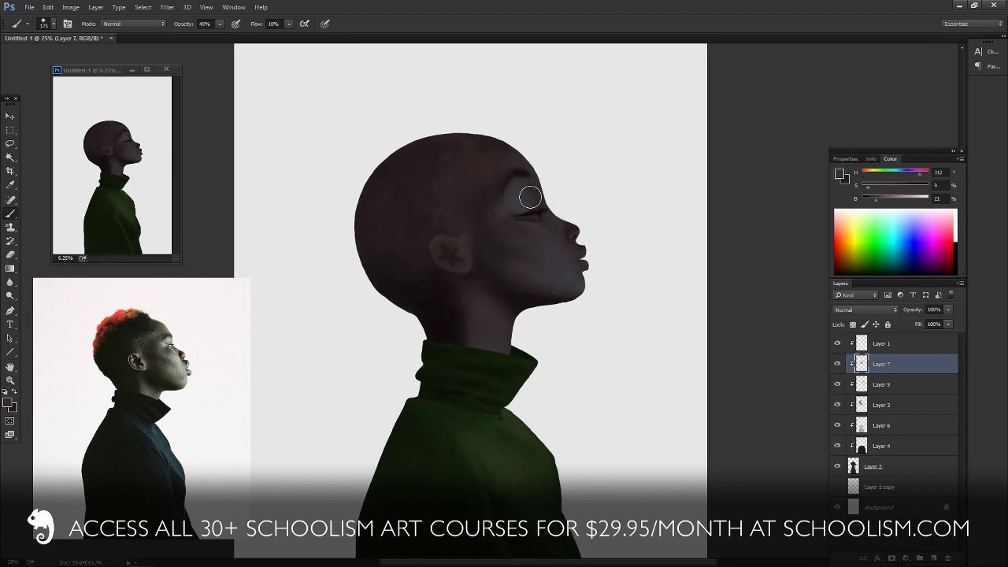
pyautogui.keyDown('alt'); pyautogui.click(525, 194); pyautogui.keyUp('alt')
pyautogui.press('[')
pyautogui.press('[')
pyautogui.keyDown('alt'); pyautogui.click(570, 258); pyautogui.keyUp('alt')
# - Darken the inner folds of the ear with a sampled shadow tone at 77% opacity and a 40 px brush, comparing with Layer 7 hidden
pyautogui.hotkey('ctrl', '+')
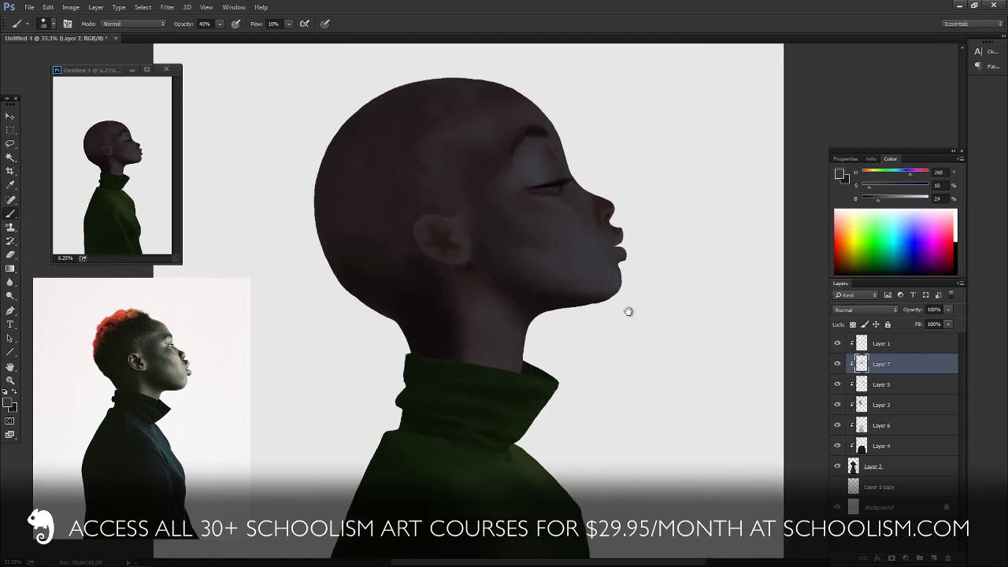
pyautogui.moveTo(567, 278); pyautogui.dragTo(587, 403)
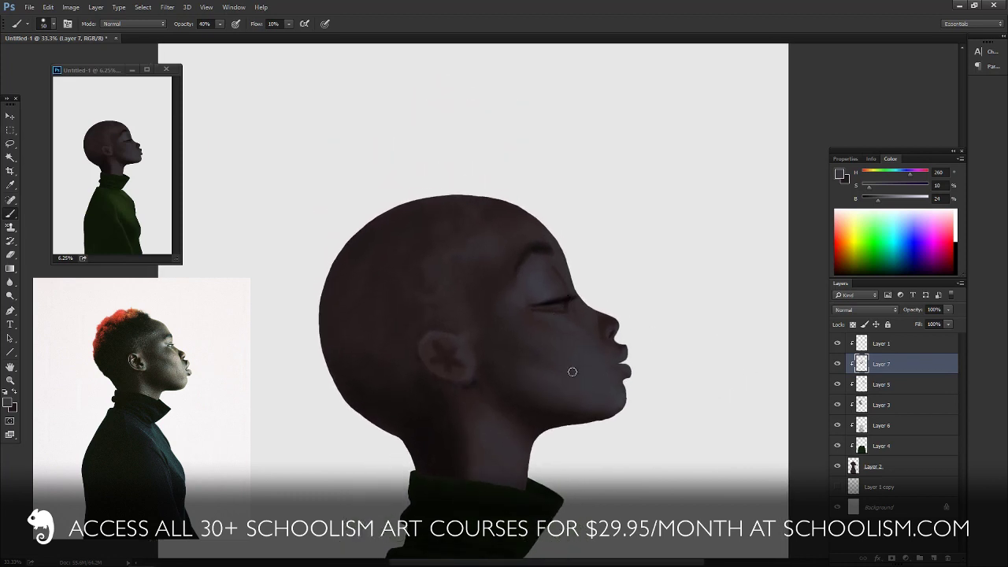
pyautogui.keyDown('alt'); pyautogui.click(413, 439); pyautogui.keyUp('alt')
pyautogui.click(837, 363)
pyautogui.click(837, 364)
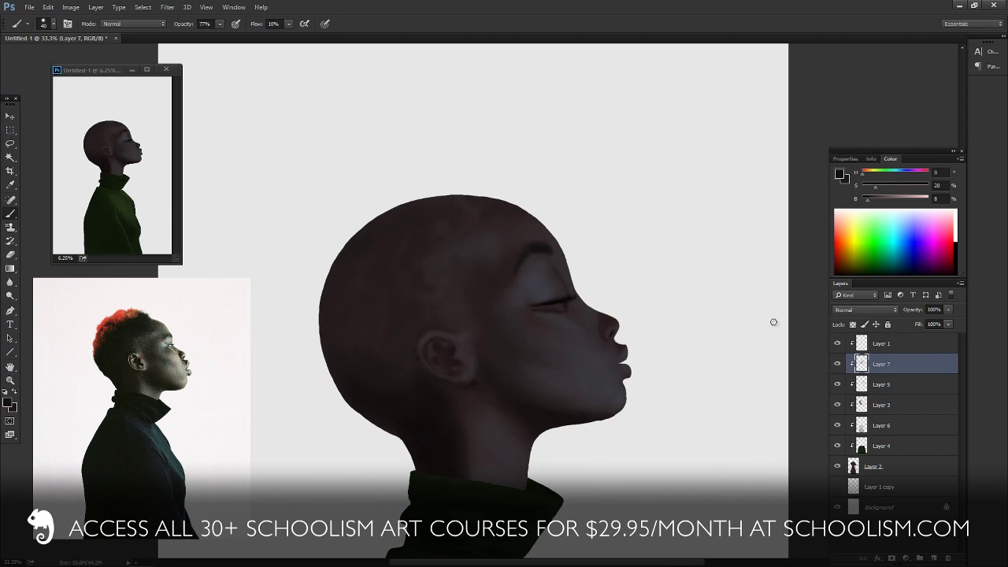
# - Paint the white of the eye in warm grey at hue 29, saturation 10%, brightness 63%
pyautogui.keyDown('alt'); pyautogui.click(558, 302); pyautogui.keyUp('alt')
pyautogui.moveTo(899, 203); pyautogui.dragTo(905, 204)
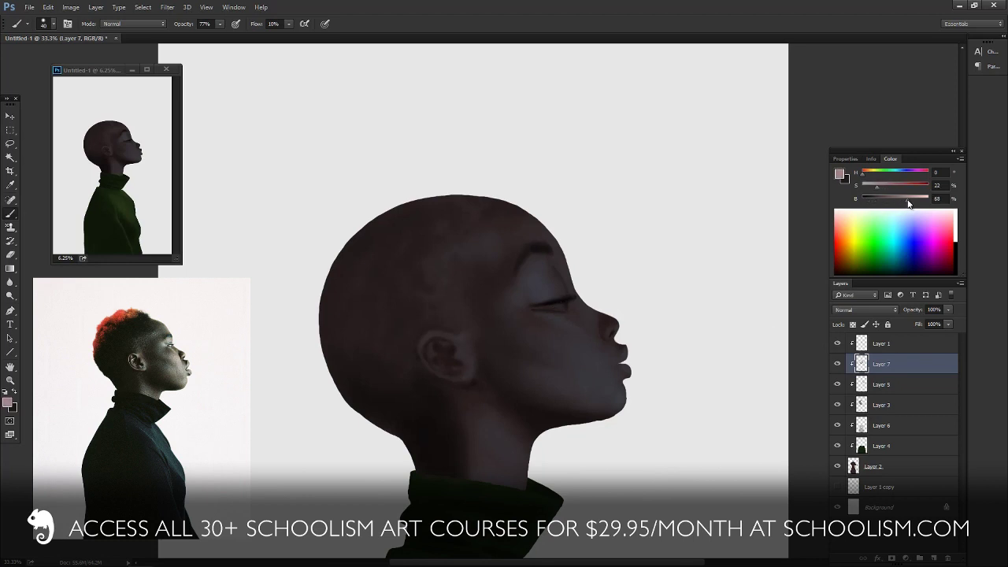
pyautogui.click(868, 173)
pyautogui.click(867, 173)
pyautogui.moveTo(555, 306); pyautogui.dragTo(557, 305)
# - Trim the dark eyelid line over the eye white on Layer 1 with the Eraser
pyautogui.click(837, 344)
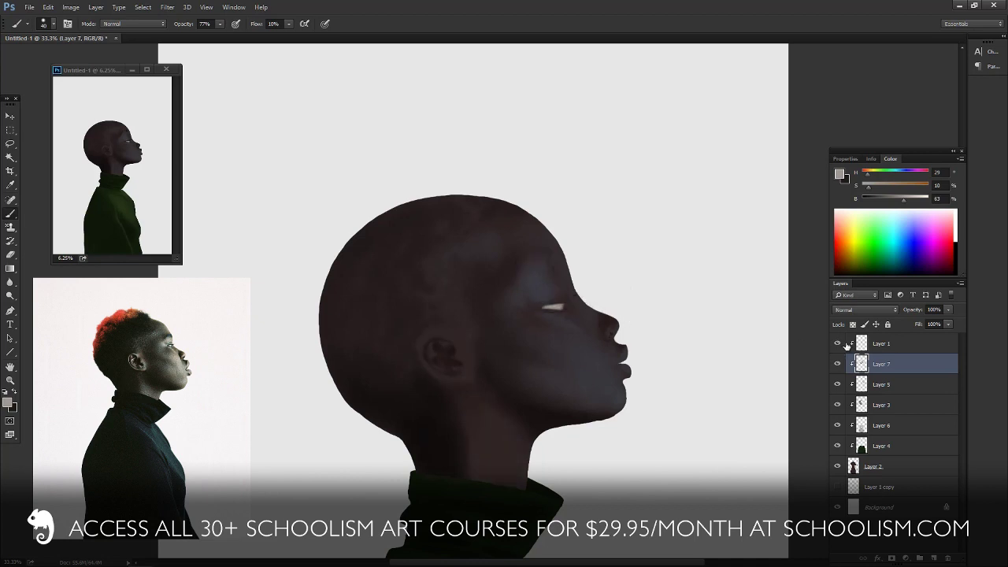
pyautogui.click(874, 347)
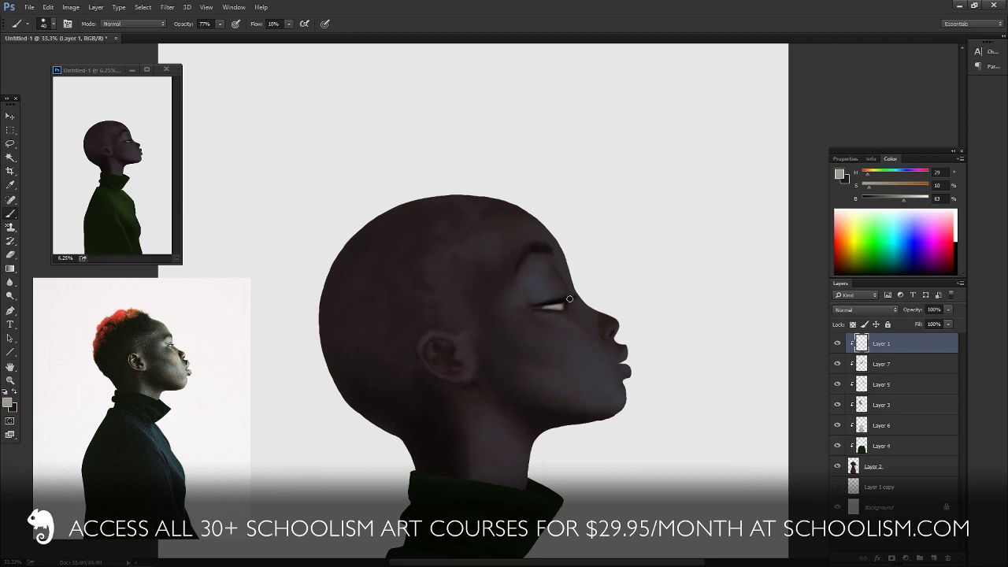
pyautogui.press('e')
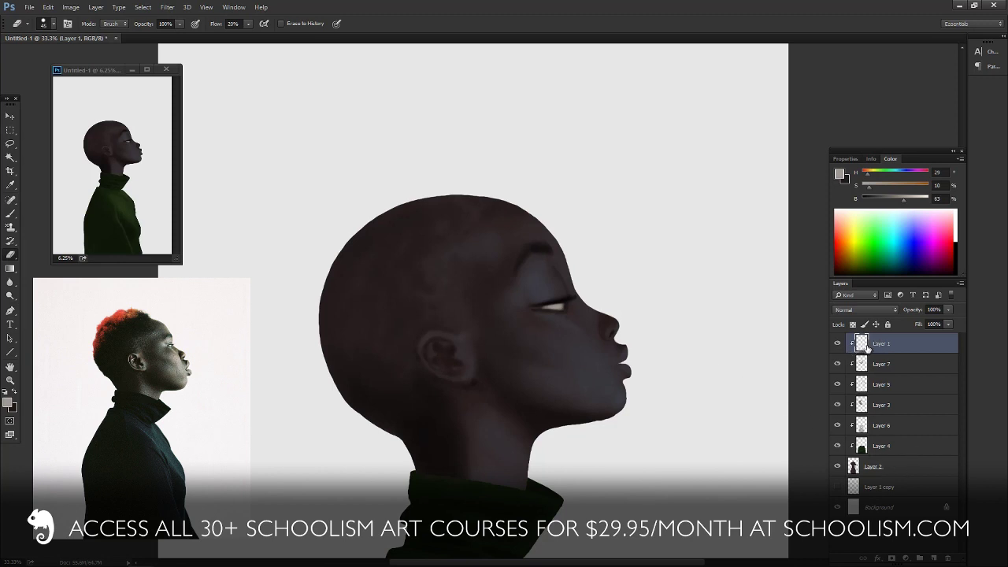
# - Add a clipped layer above Layer 1 and set the paint colour to red at hue 6, saturation 86%, brightness 52%
pyautogui.click(933, 558)
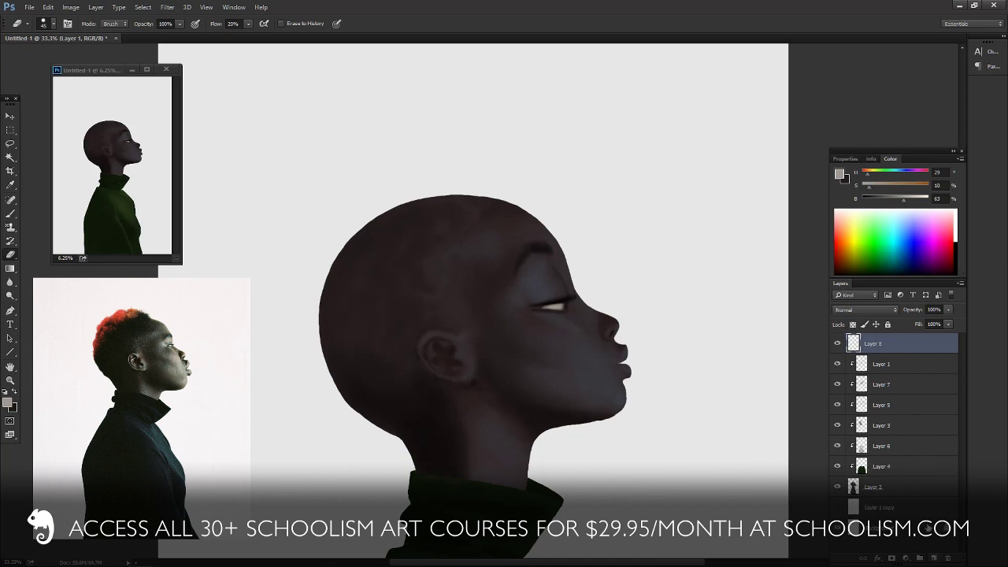
pyautogui.keyDown('alt'); pyautogui.click(881, 353); pyautogui.keyUp('alt')
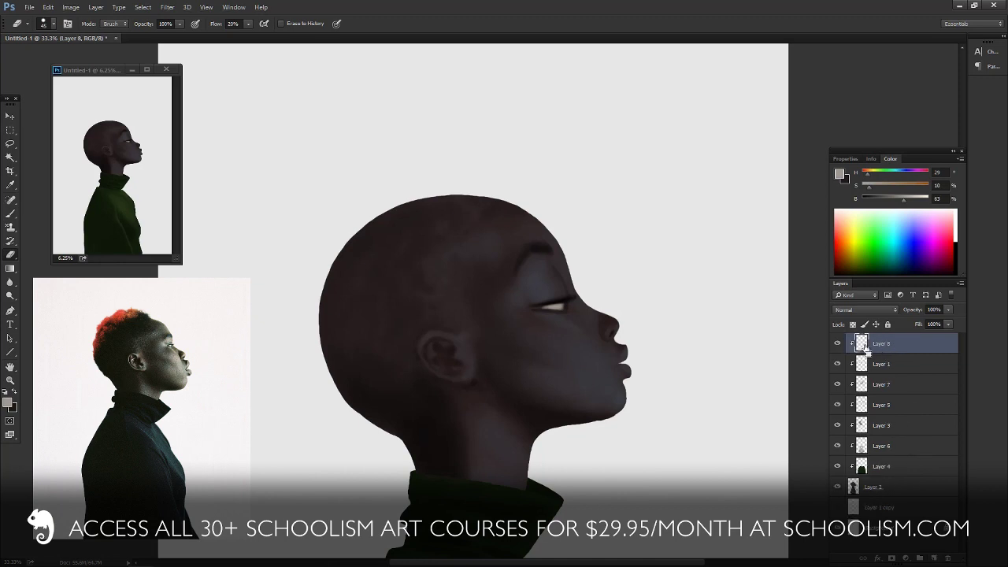
pyautogui.hotkey('ctrl', '+')
pyautogui.hotkey('ctrl', '+')
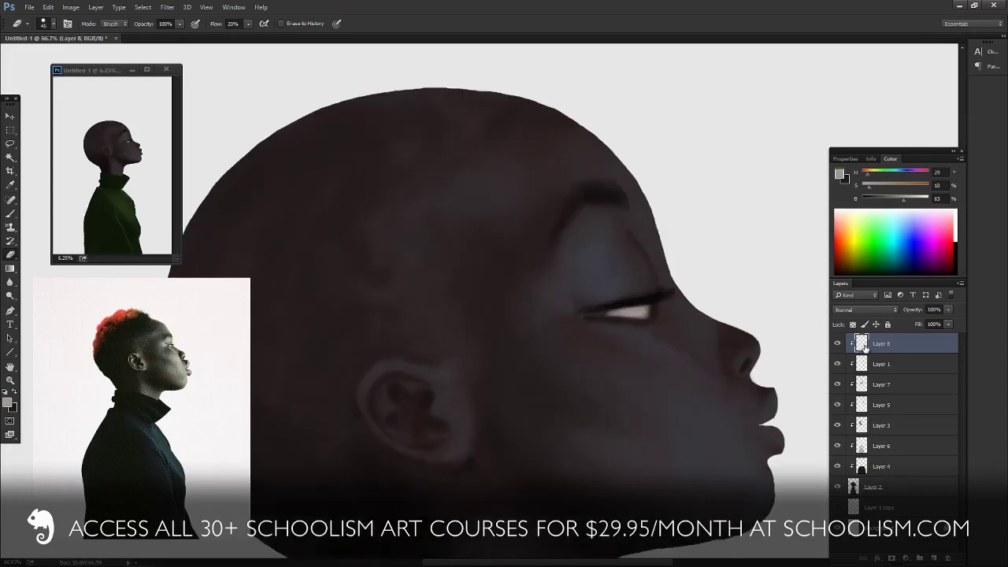
pyautogui.moveTo(654, 395); pyautogui.dragTo(629, 391)
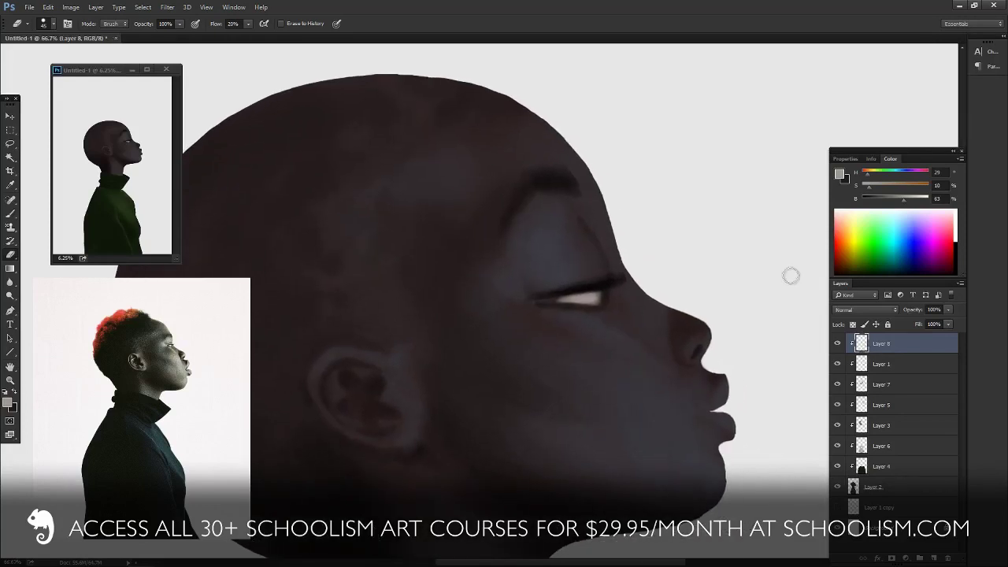
pyautogui.moveTo(866, 173); pyautogui.dragTo(896, 204)
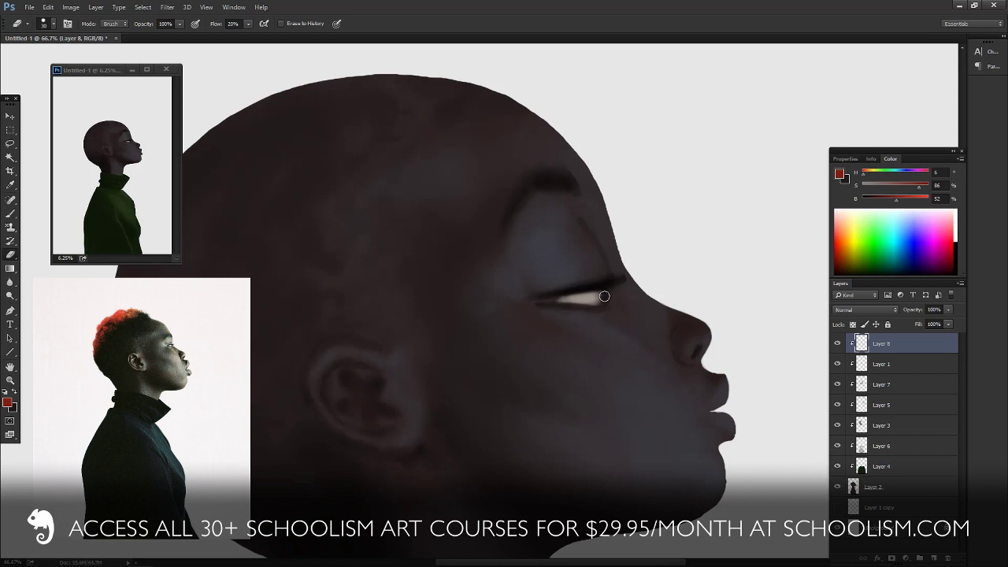
# - Paint a red iris at the front end of the eye with a 30 px brush, redoing the first stroke, and clean up its edge
pyautogui.press('b')
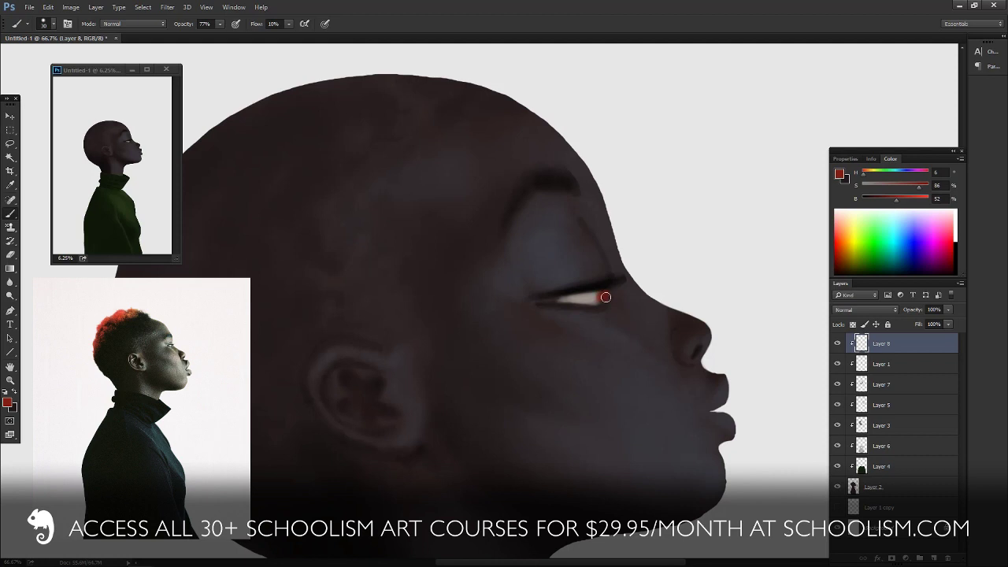
pyautogui.moveTo(606, 297); pyautogui.dragTo(609, 298)
pyautogui.hotkey('ctrl', 'z')
pyautogui.moveTo(593, 300); pyautogui.dragTo(604, 301)
pyautogui.click(613, 300)
pyautogui.click(607, 298)
pyautogui.press('e')
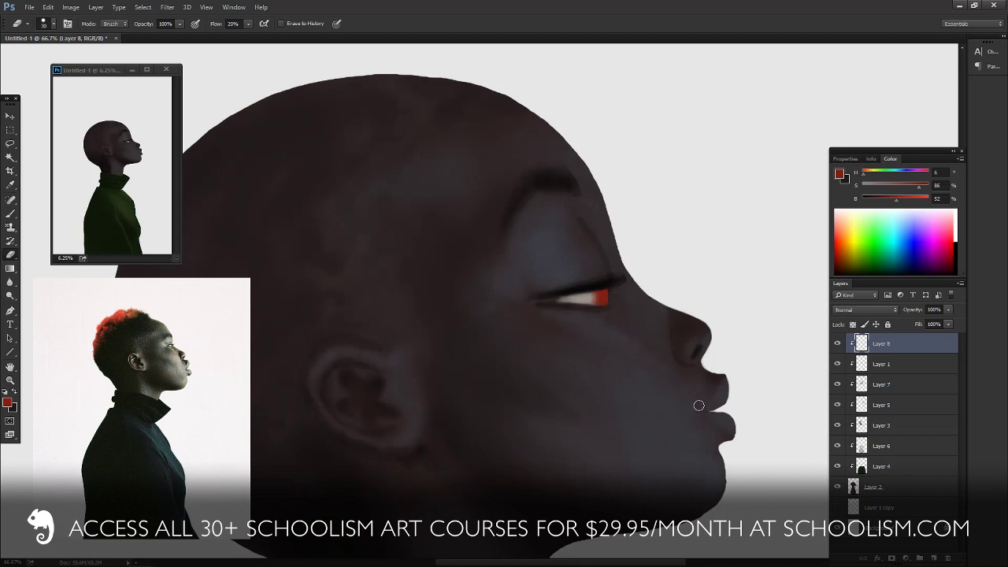
# - Paint an orange glow into the lower iris at hue 20, saturation 86%, brightness 75%
pyautogui.press('b')
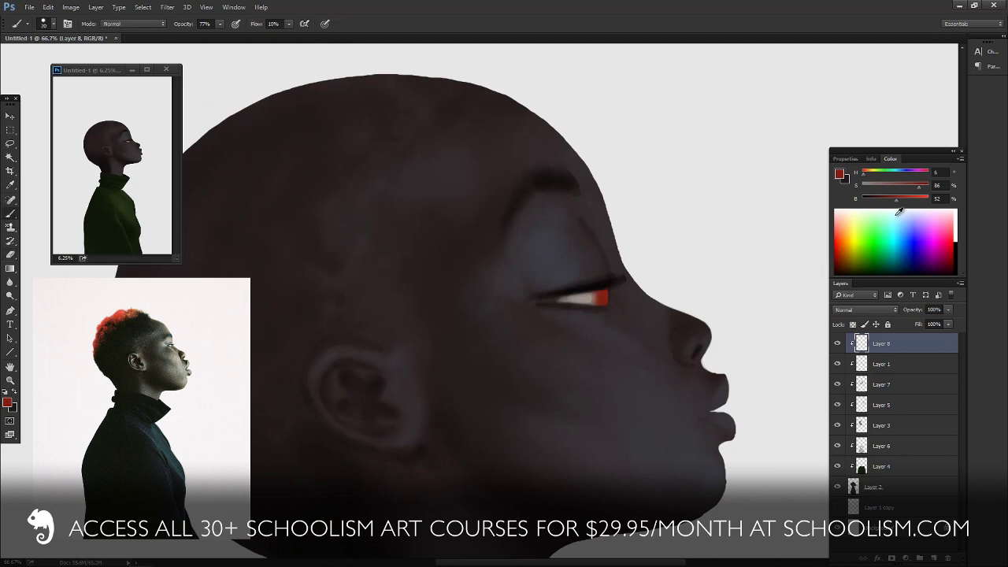
pyautogui.click(912, 197)
pyautogui.moveTo(865, 174); pyautogui.dragTo(866, 176)
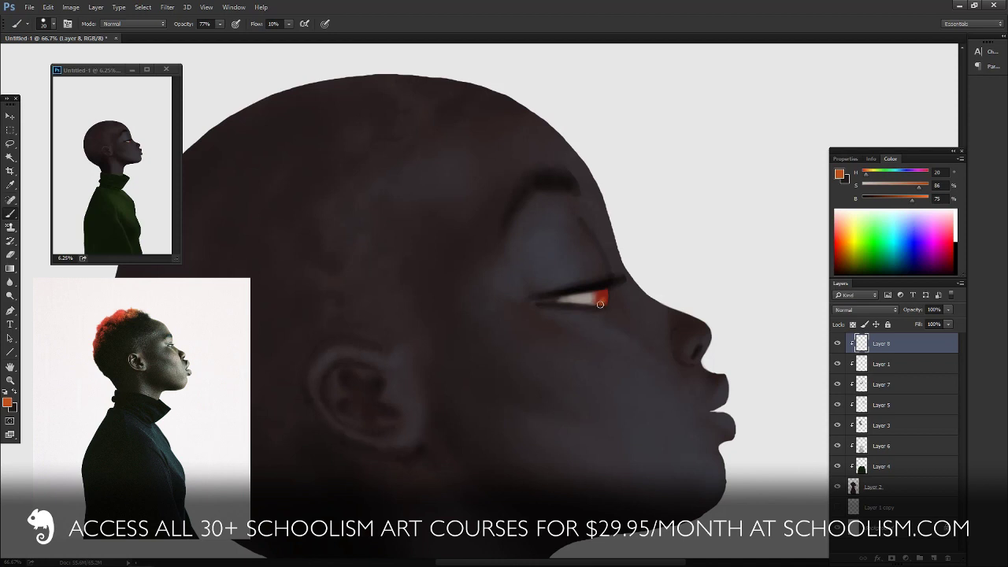
pyautogui.moveTo(600, 304); pyautogui.dragTo(605, 300)
# - Paint a brighter yellow-orange rim along the front edge of the iris at hue 34, saturation 86%
pyautogui.click(868, 176)
pyautogui.click(922, 202)
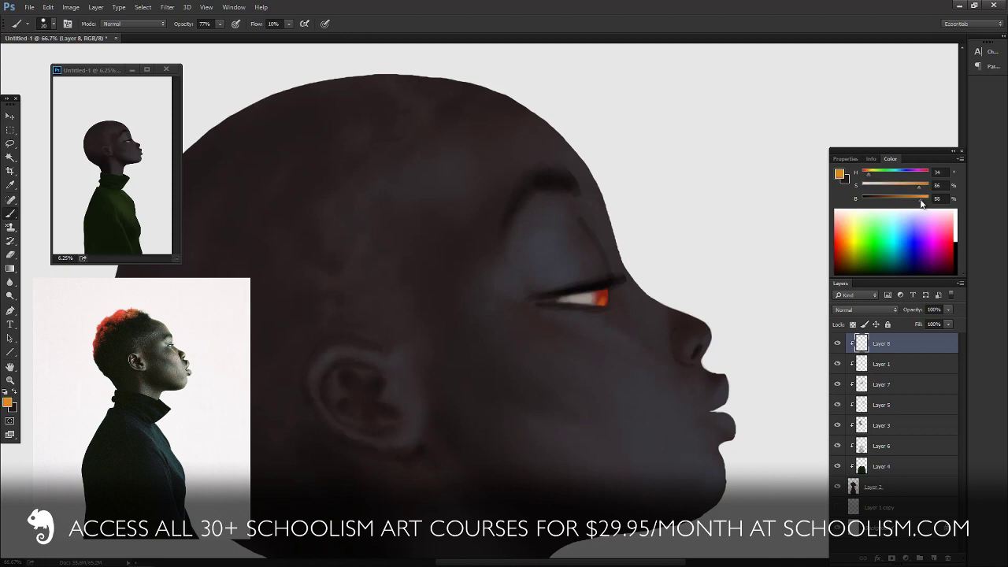
pyautogui.moveTo(922, 203); pyautogui.dragTo(924, 203)
pyautogui.moveTo(606, 290); pyautogui.dragTo(607, 303)
# - Brighten the eye white with lighter tones of its sampled grey, up to a near-white at hue 220, saturation 8%, brightness 94%
pyautogui.keyDown('alt'); pyautogui.click(594, 296); pyautogui.keyUp('alt')
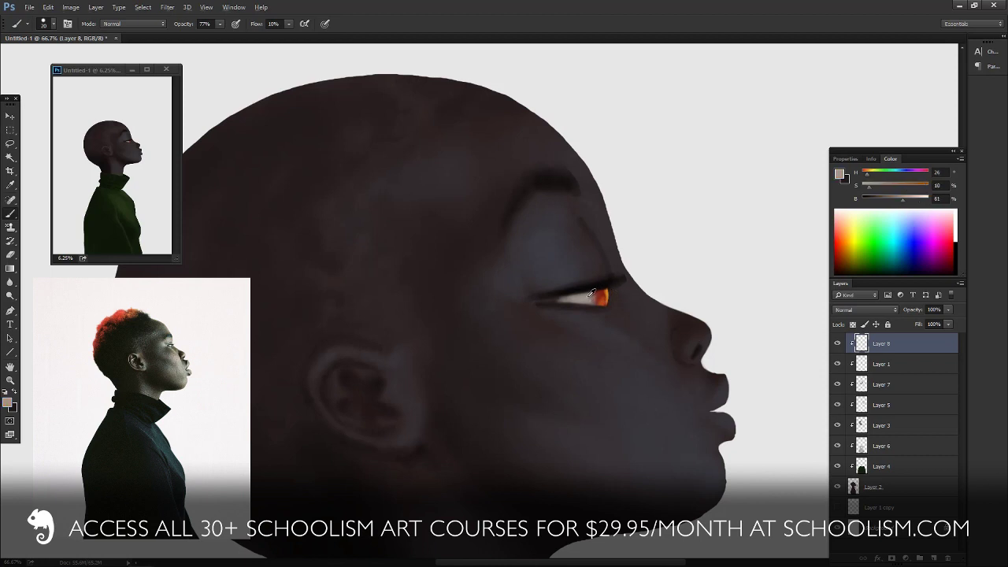
pyautogui.click(909, 202)
pyautogui.moveTo(578, 298); pyautogui.dragTo(588, 298)
pyautogui.moveTo(909, 200); pyautogui.dragTo(918, 200)
pyautogui.click(925, 197)
# - Release Layer 8 from its clipping mask, paint fine near-black upper and lower lashes at 100% opacity, and sample red from the iris
pyautogui.moveTo(856, 347)
pyautogui.mouseDown()
pyautogui.moveTo(876, 349)
pyautogui.moveTo(851, 343)
pyautogui.mouseUp()
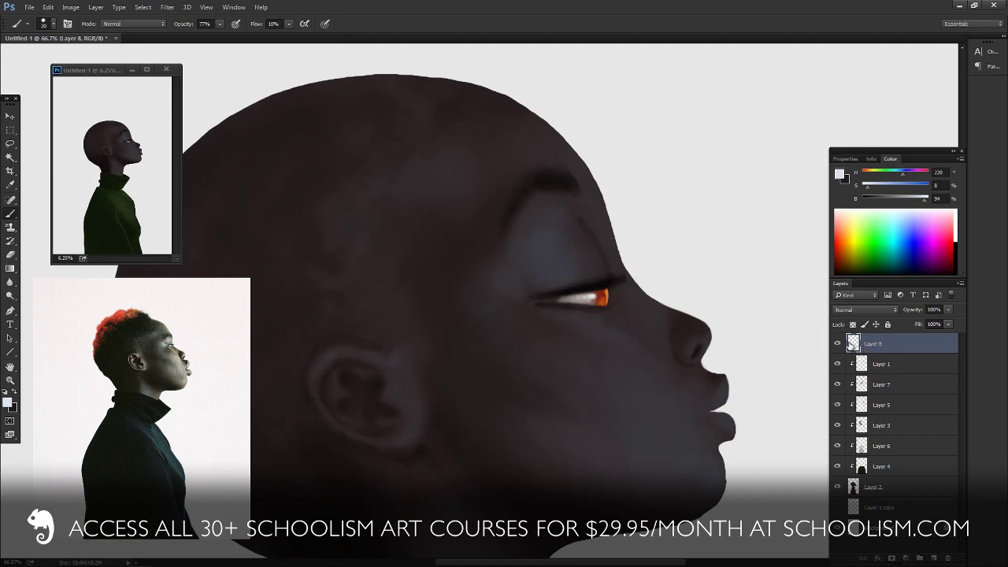
pyautogui.keyDown('alt'); pyautogui.click(608, 283); pyautogui.keyUp('alt')
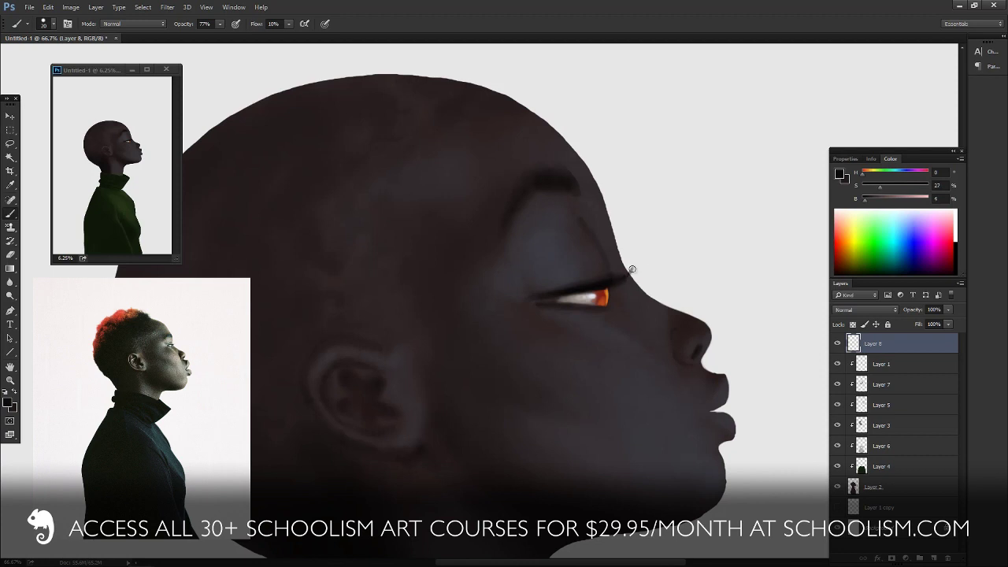
pyautogui.press('0')
pyautogui.moveTo(550, 290); pyautogui.dragTo(597, 273)
pyautogui.keyDown('alt'); pyautogui.click(603, 290); pyautogui.keyUp('alt')
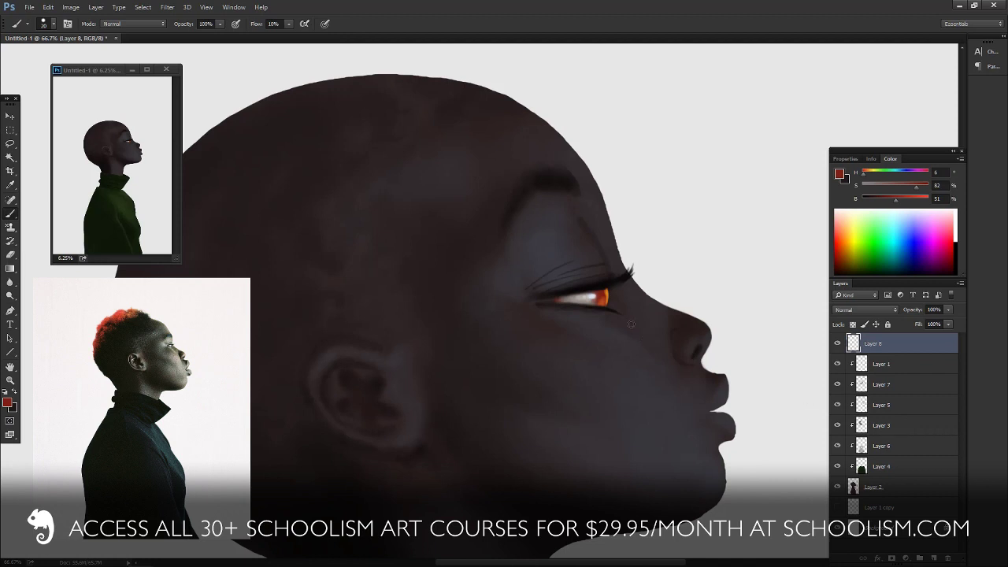
# - Sample the eyelid's cool grey, compare Layers 7 and 1 hidden and shown, and paint a light crease line between eyelid and nose bridge
pyautogui.keyDown('alt'); pyautogui.click(549, 252); pyautogui.keyUp('alt')
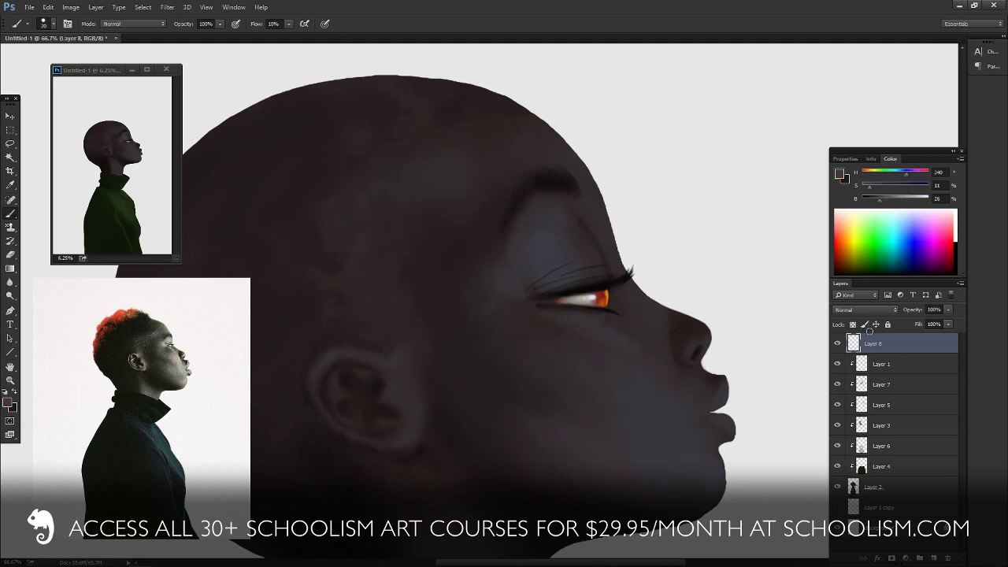
pyautogui.click(837, 384)
pyautogui.click(837, 385)
pyautogui.click(837, 364)
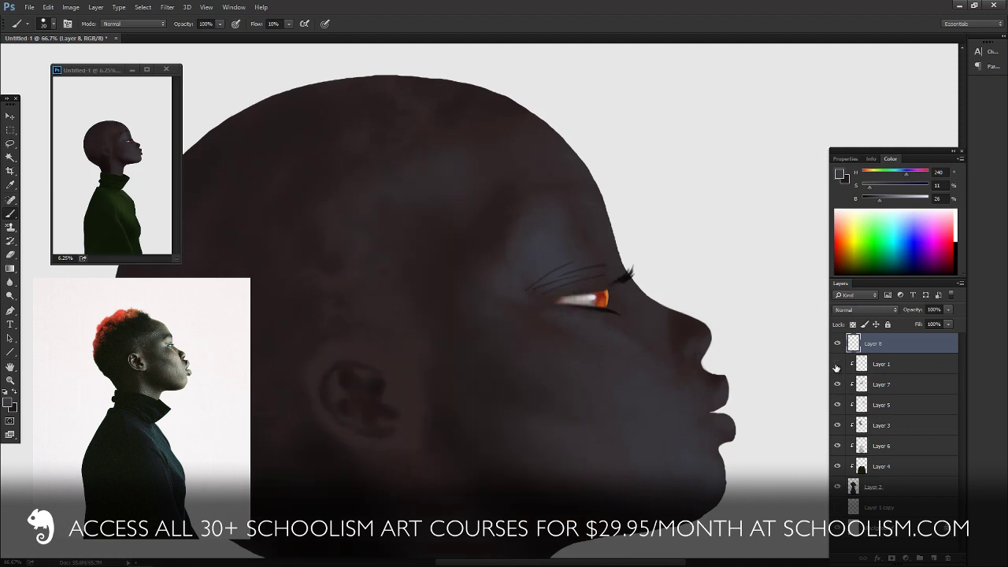
pyautogui.click(837, 364)
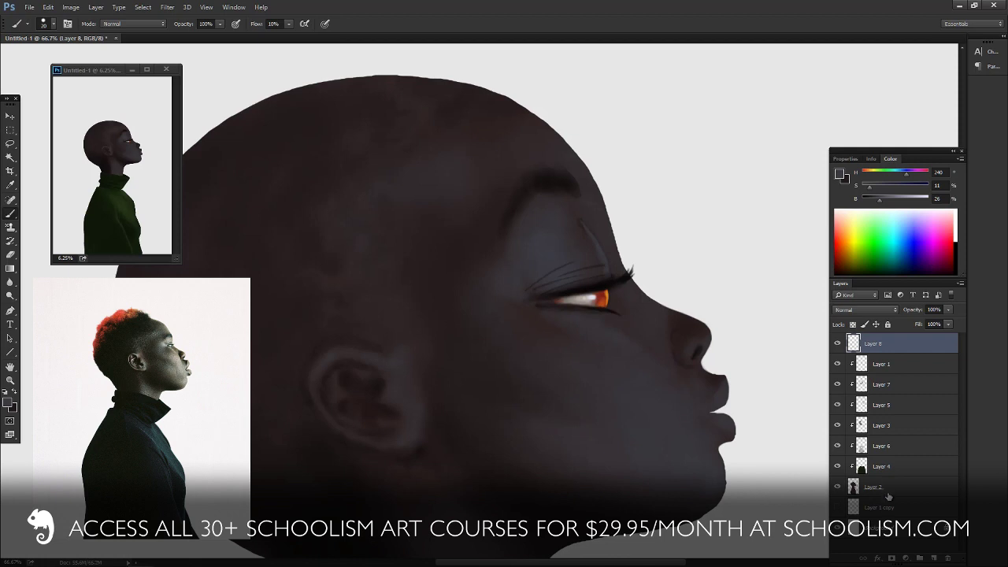
# - Check Layers 1 and 8 by toggling their visibility and soften the upper end of the light crease line on Layer 8 with the Eraser
pyautogui.click(879, 366)
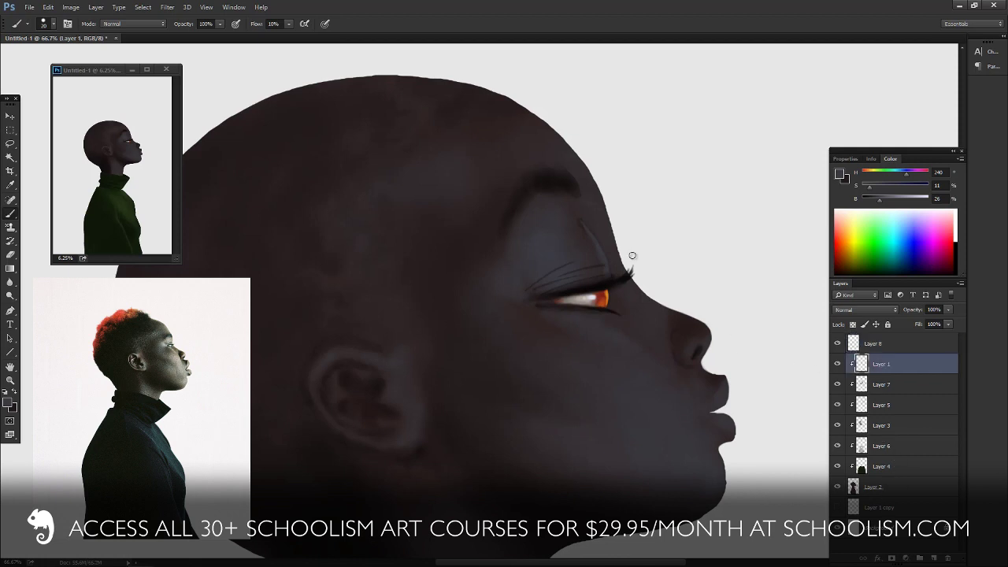
pyautogui.press('e')
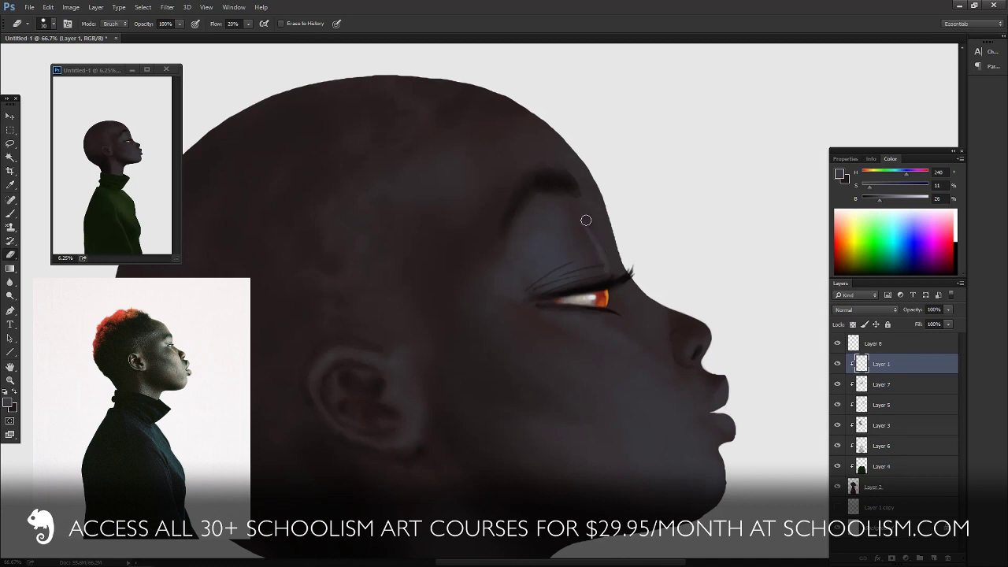
pyautogui.click(837, 364)
pyautogui.click(836, 365)
pyautogui.click(837, 344)
pyautogui.click(837, 344)
pyautogui.click(872, 345)
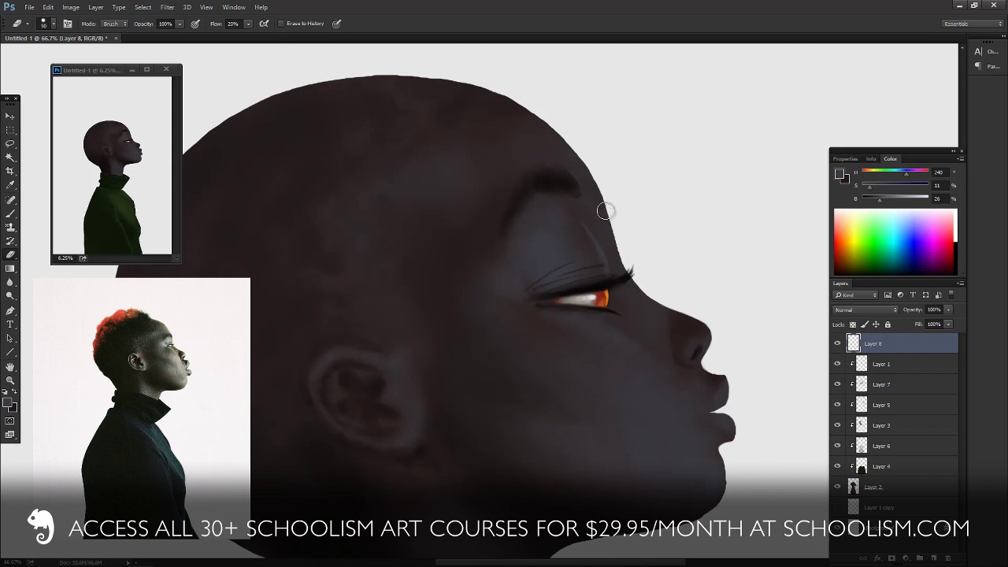
pyautogui.press(']')
# - Paint a soft cool grey light along the forehead and brow edge on Layer 8 with a 70 px brush at 40% opacity
pyautogui.press('b')
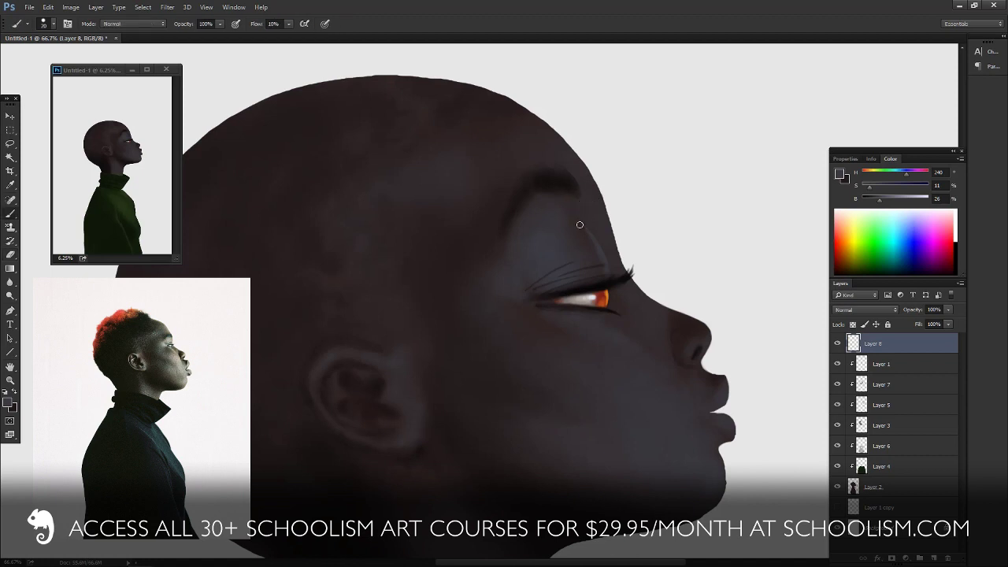
pyautogui.press(']')
pyautogui.press(']')
pyautogui.press(']')
pyautogui.press(']')
pyautogui.press(']')
pyautogui.press('4')
pyautogui.moveTo(588, 182)
pyautogui.mouseDown()
pyautogui.moveTo(614, 241)
pyautogui.moveTo(596, 226)
pyautogui.moveTo(625, 266)
pyautogui.mouseUp()
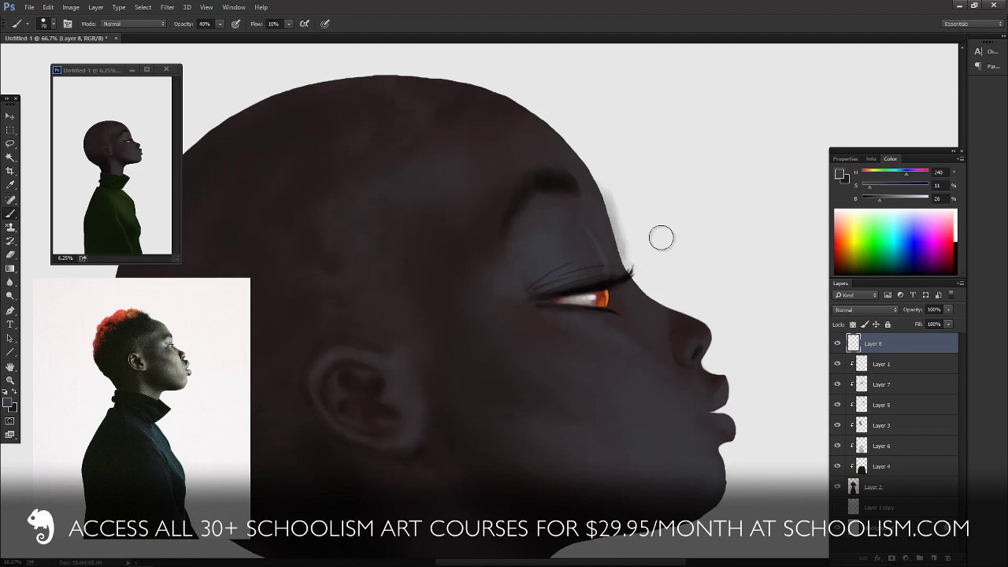
pyautogui.moveTo(607, 197)
pyautogui.mouseDown()
pyautogui.moveTo(562, 144)
pyautogui.moveTo(595, 199)
pyautogui.moveTo(572, 166)
pyautogui.mouseUp()
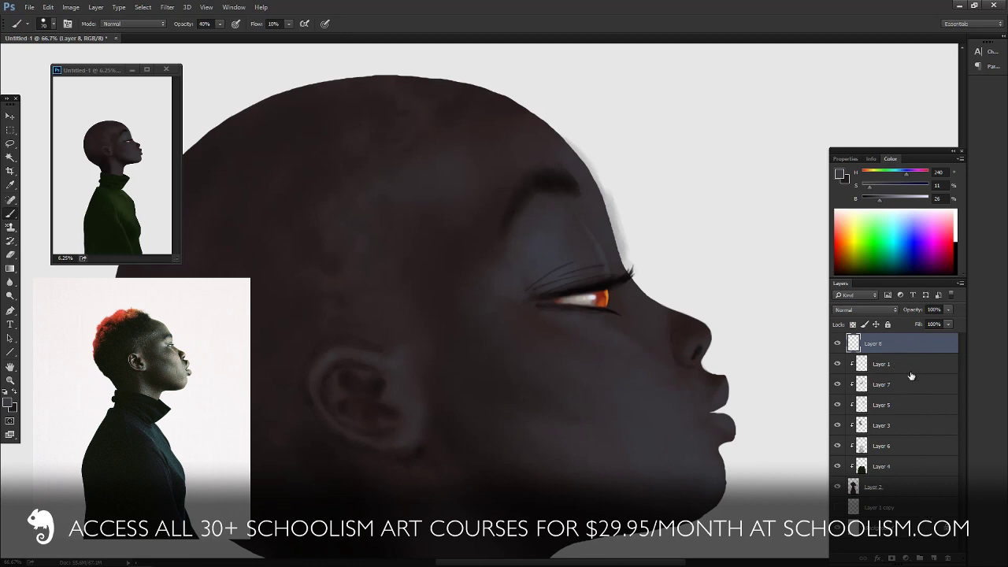
# - Load Layer 2's silhouette as a selection, erase the grey overspill beyond the forehead on Layer 8, deselect, and compare the layer hidden and shown
pyautogui.keyDown('ctrl'); pyautogui.click(852, 487); pyautogui.keyUp('ctrl')
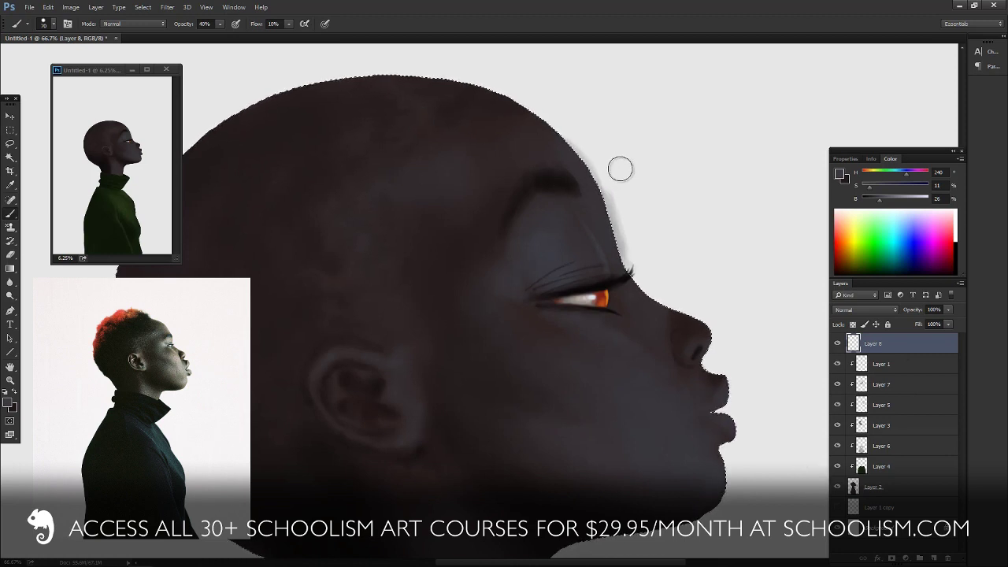
pyautogui.press('e')
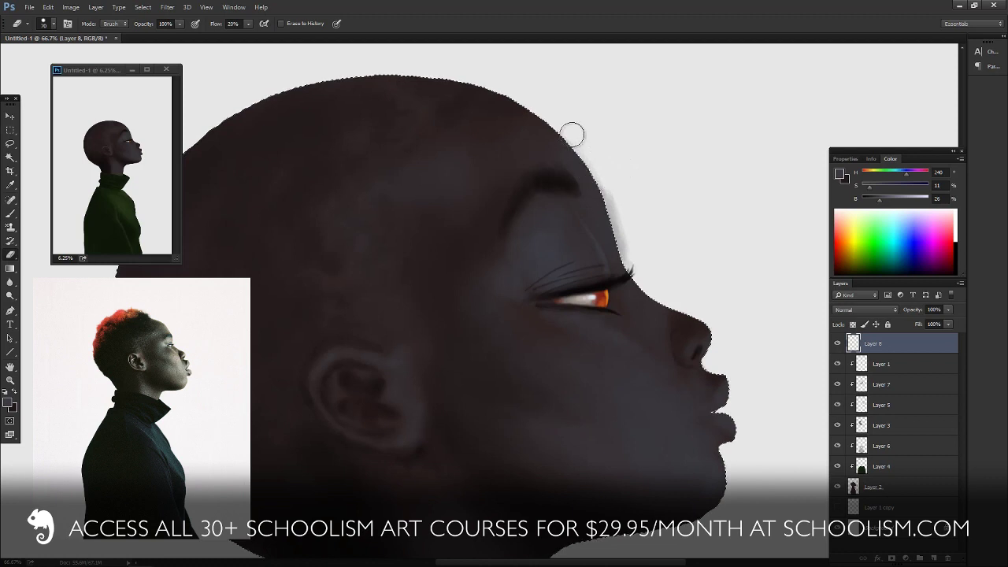
pyautogui.moveTo(618, 225)
pyautogui.mouseDown()
pyautogui.moveTo(620, 248)
pyautogui.moveTo(632, 227)
pyautogui.moveTo(624, 258)
pyautogui.moveTo(640, 236)
pyautogui.moveTo(632, 261)
pyautogui.mouseUp()
pyautogui.press('[')
pyautogui.press('[')
pyautogui.press('[')
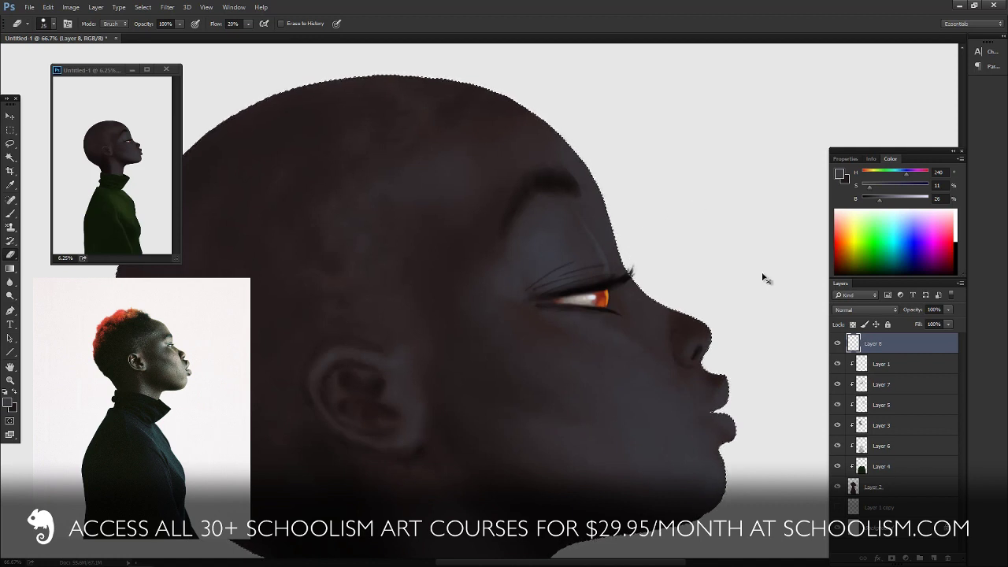
pyautogui.hotkey('ctrl', 'd')
pyautogui.click(836, 344)
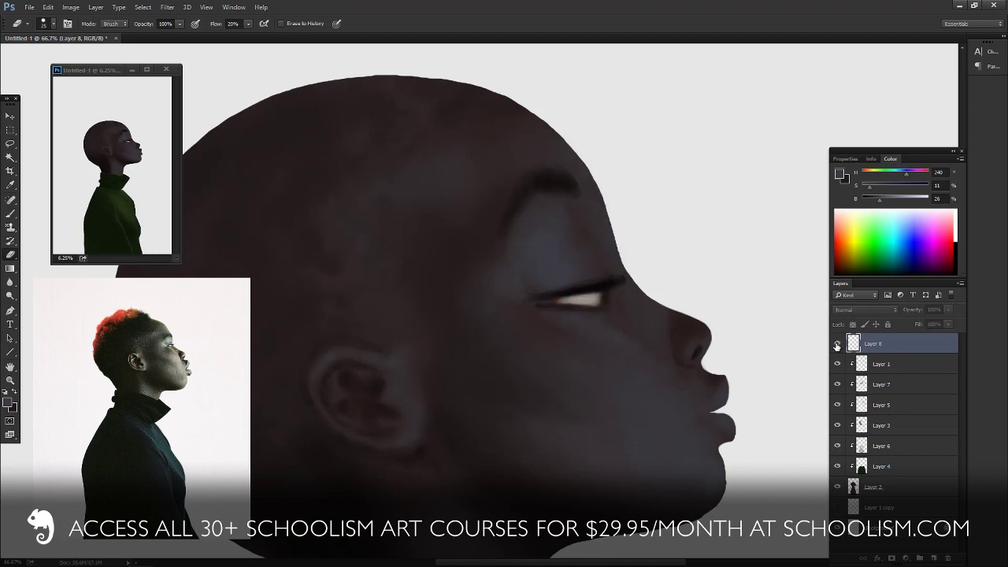
pyautogui.click(837, 345)
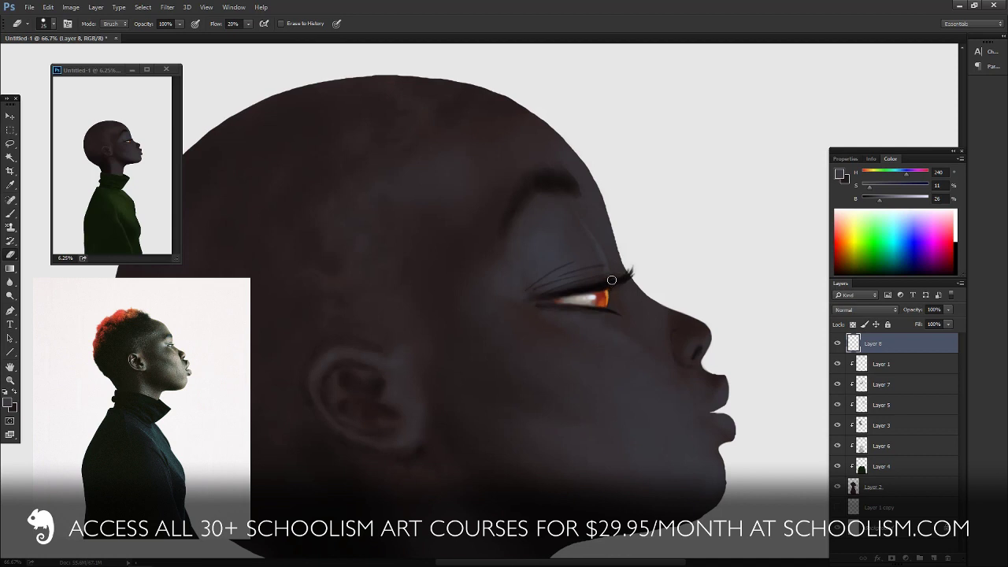
# - Mix a cool grey at hue 223, saturation 12%, brightness 37% from the sampled skin and compare the painting with Layer 8 hidden
pyautogui.press('b')
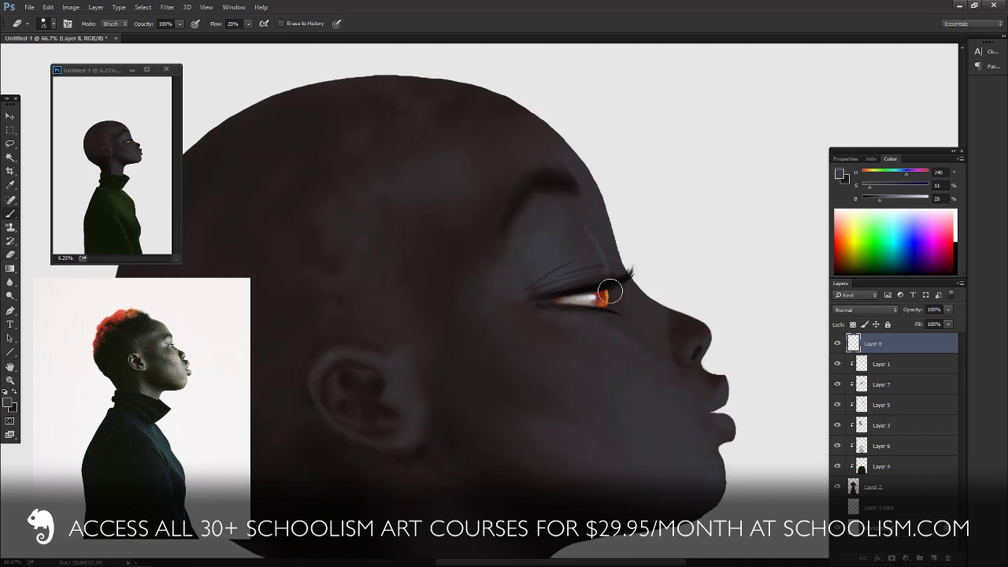
pyautogui.keyDown('alt'); pyautogui.click(610, 291); pyautogui.keyUp('alt')
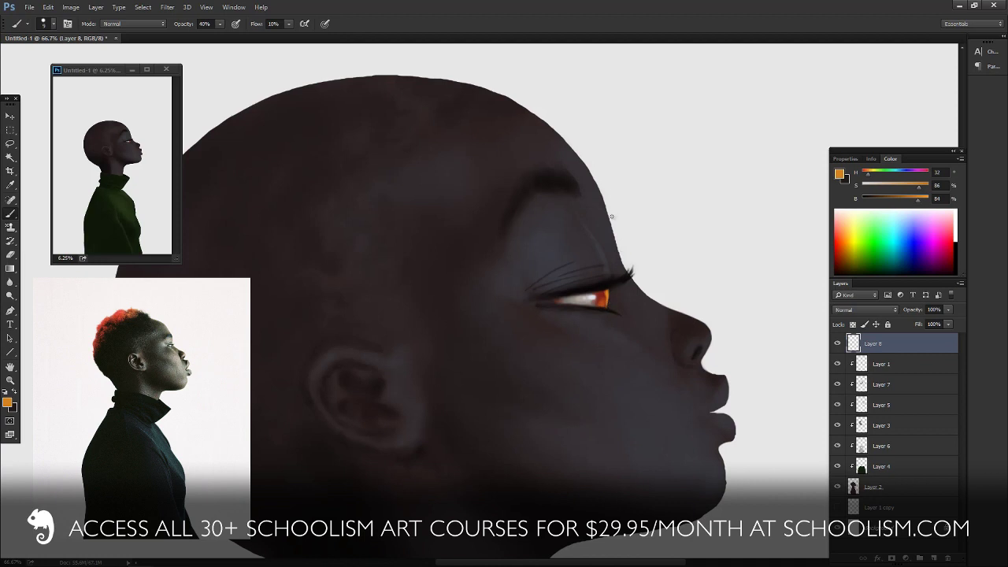
pyautogui.keyDown('alt'); pyautogui.click(606, 248); pyautogui.keyUp('alt')
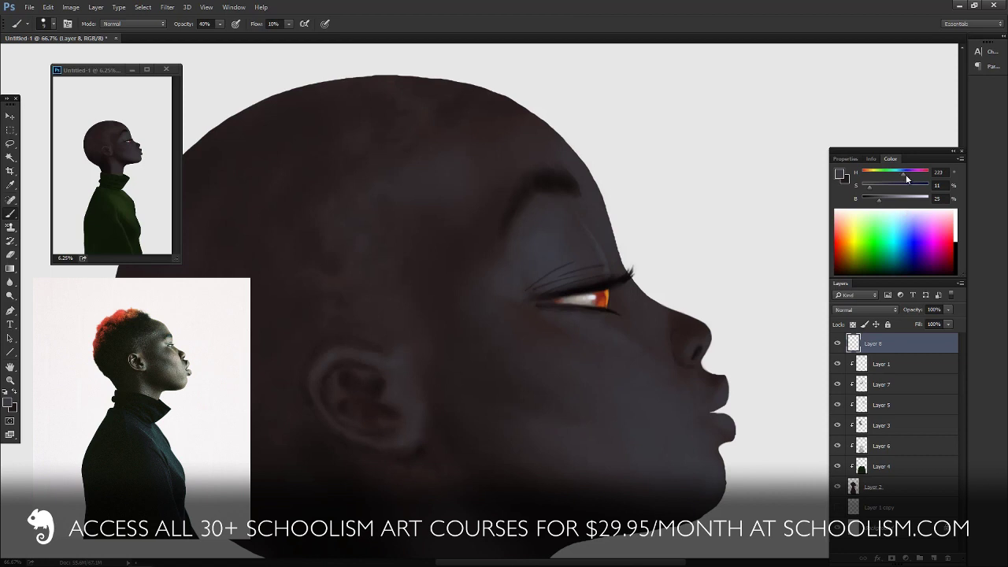
pyautogui.moveTo(885, 201); pyautogui.dragTo(887, 202)
pyautogui.moveTo(870, 188); pyautogui.dragTo(871, 187)
pyautogui.click(836, 344)
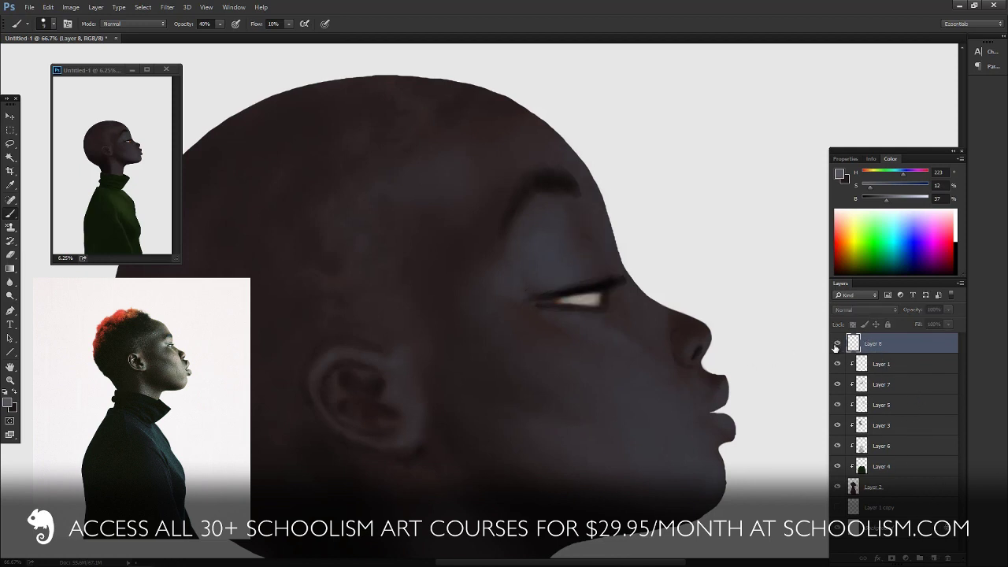
pyautogui.click(837, 344)
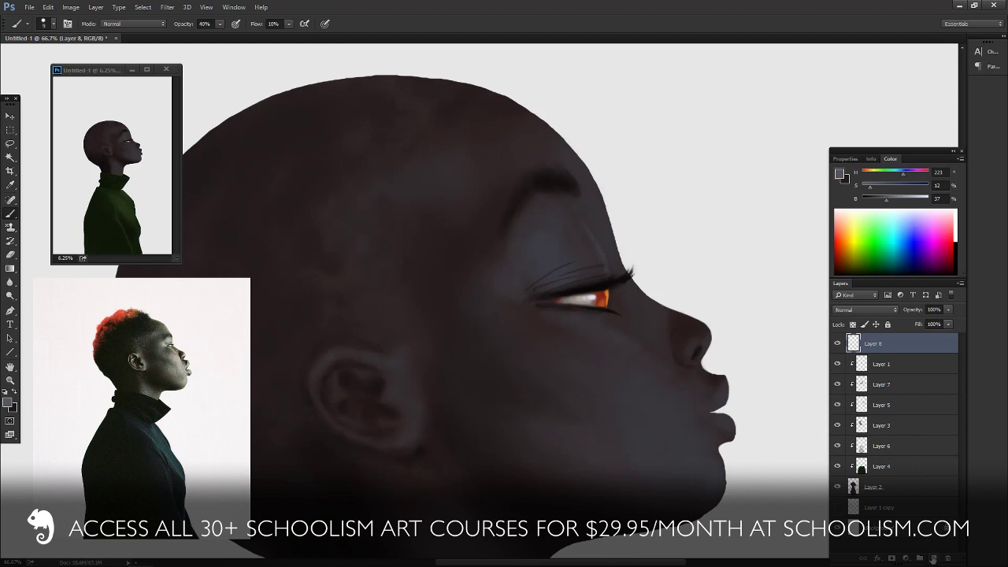
# - Add a new layer above Layer 8 and paint cool grey light on the eyelid, under the eye, and along the nose bridge and nostril
pyautogui.click(906, 366)
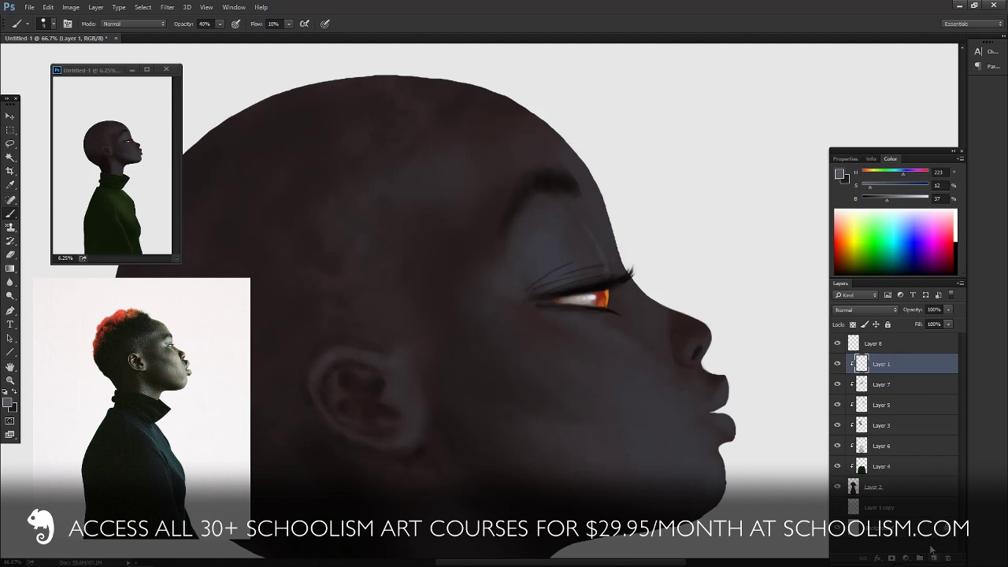
pyautogui.click(906, 349)
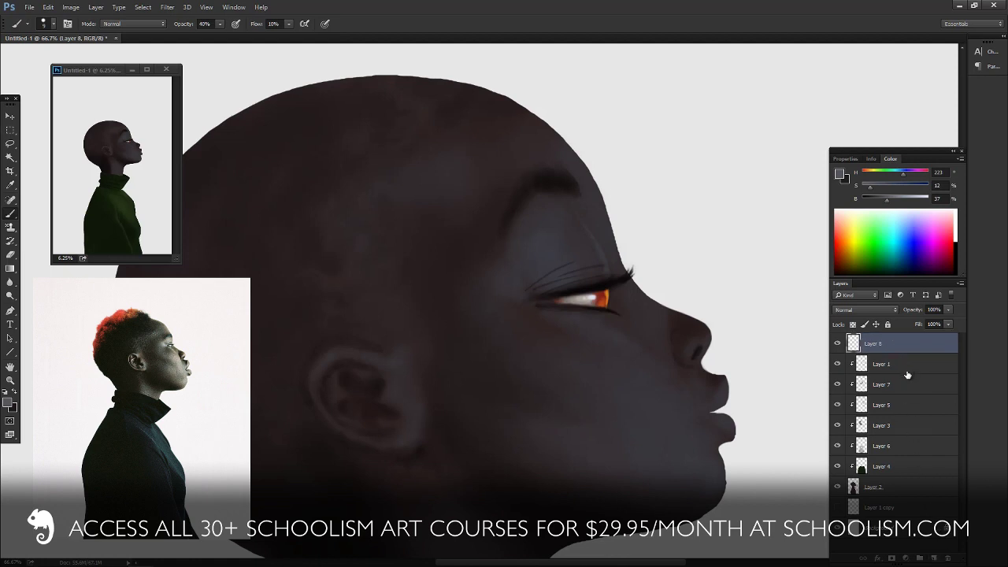
pyautogui.click(933, 556)
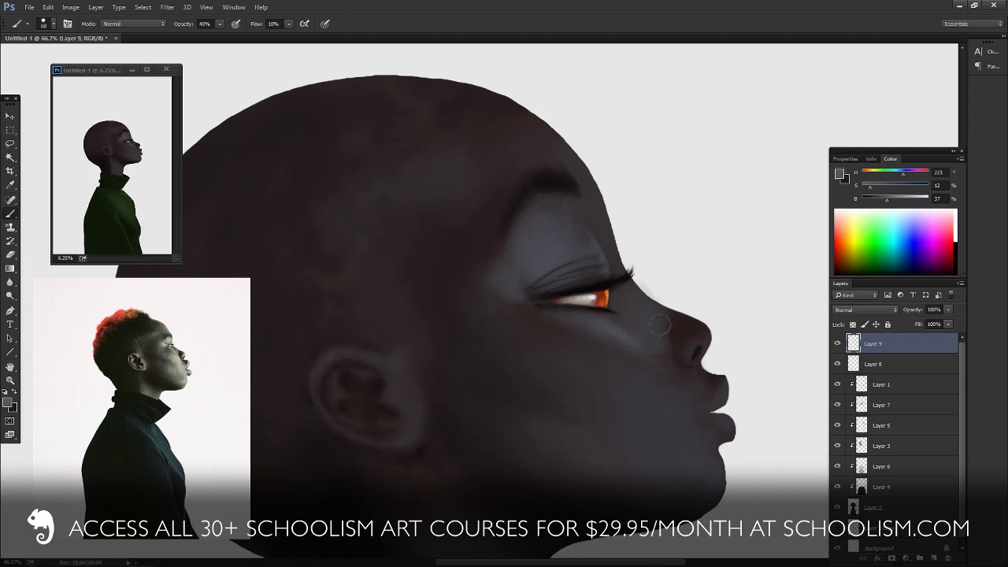
pyautogui.moveTo(654, 303); pyautogui.dragTo(665, 324)
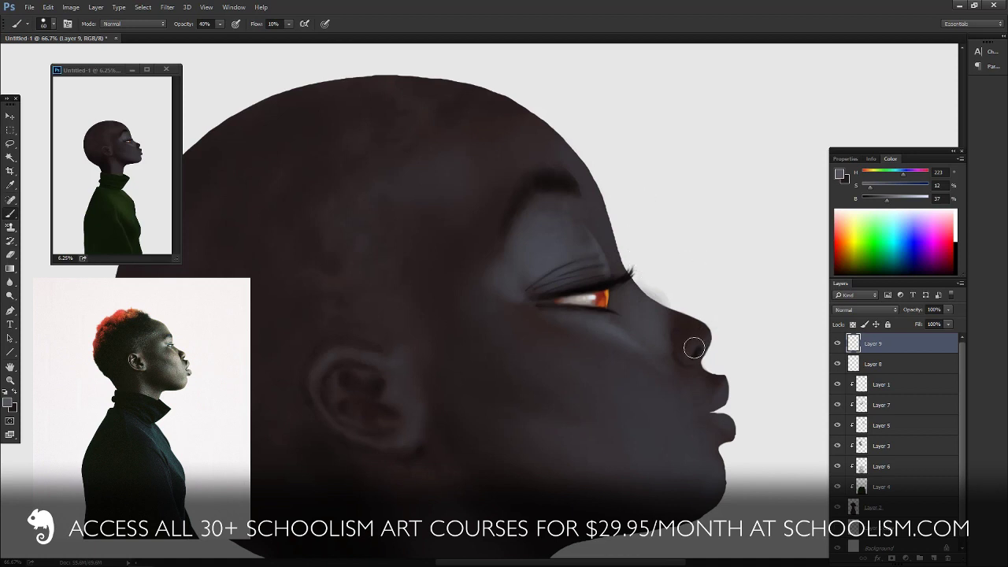
pyautogui.moveTo(694, 347)
pyautogui.mouseDown()
pyautogui.moveTo(686, 342)
pyautogui.moveTo(682, 355)
pyautogui.moveTo(713, 332)
pyautogui.moveTo(704, 356)
pyautogui.mouseUp()
# - Load Layer 2's silhouette as a selection, erase the grey overspill outside the nose bridge on Layer 9, and deselect
pyautogui.keyDown('ctrl'); pyautogui.click(853, 508); pyautogui.keyUp('ctrl')
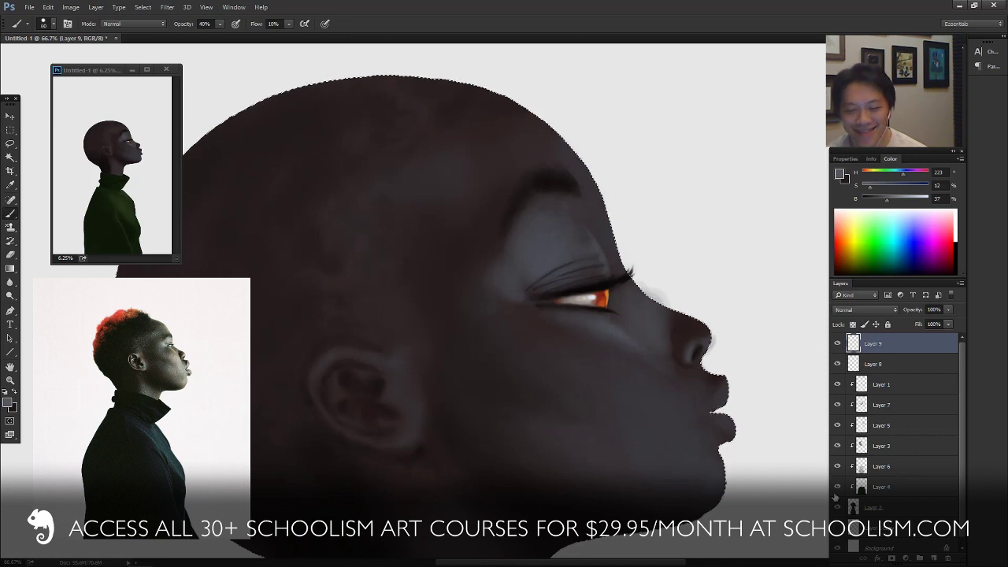
pyautogui.press('e')
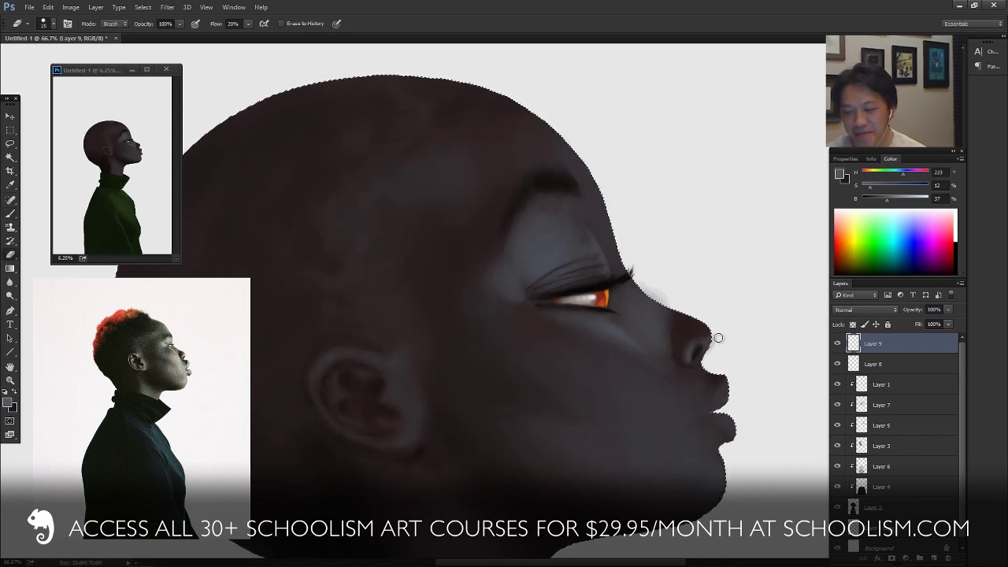
pyautogui.moveTo(669, 303); pyautogui.dragTo(648, 292)
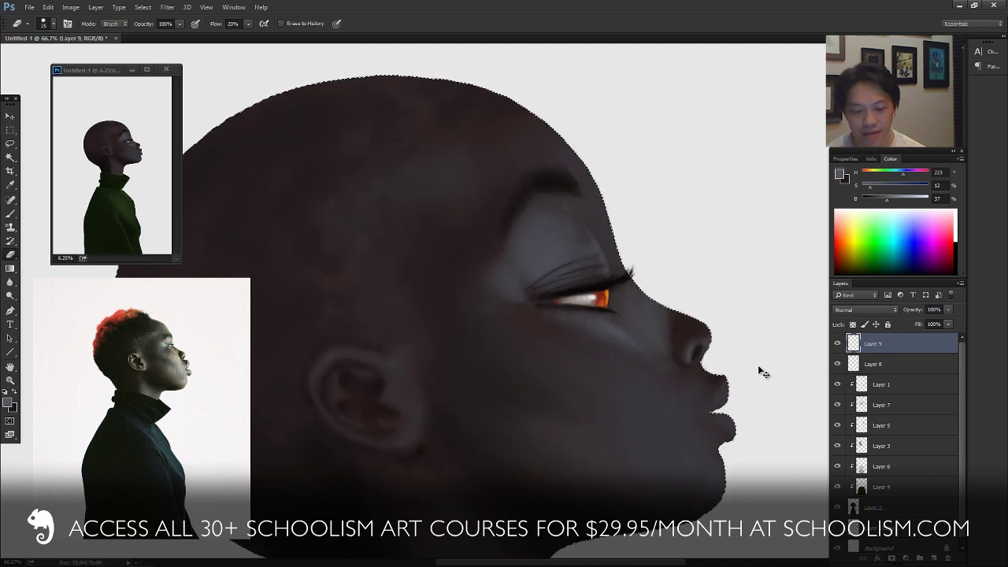
pyautogui.hotkey('ctrl', 'd')
# - Brush soft cool grey light over the cheek, jaw and area around the mouth on Layer 9, enlarging the brush to 125 and 175
pyautogui.press('b')
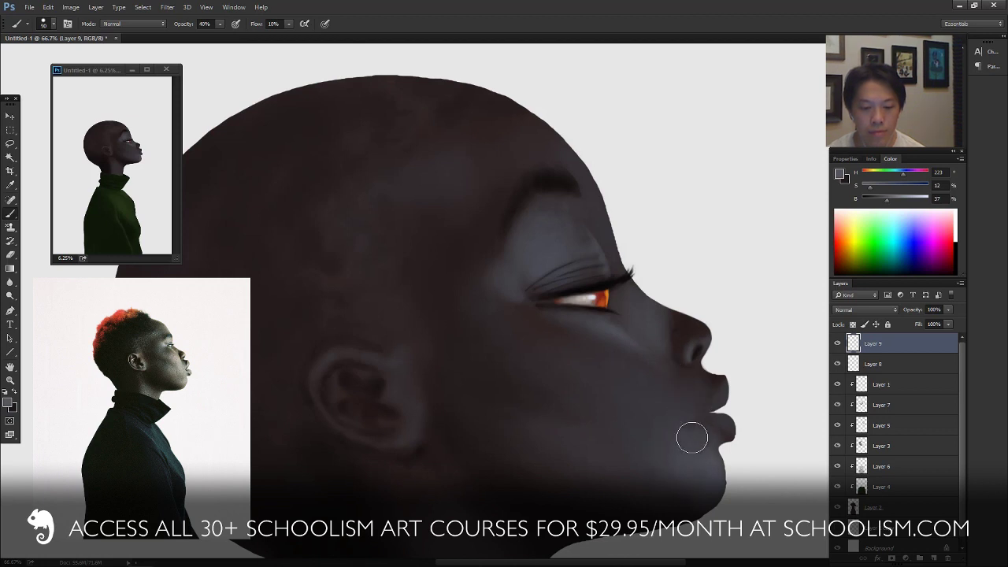
pyautogui.press(']')
pyautogui.press(']')
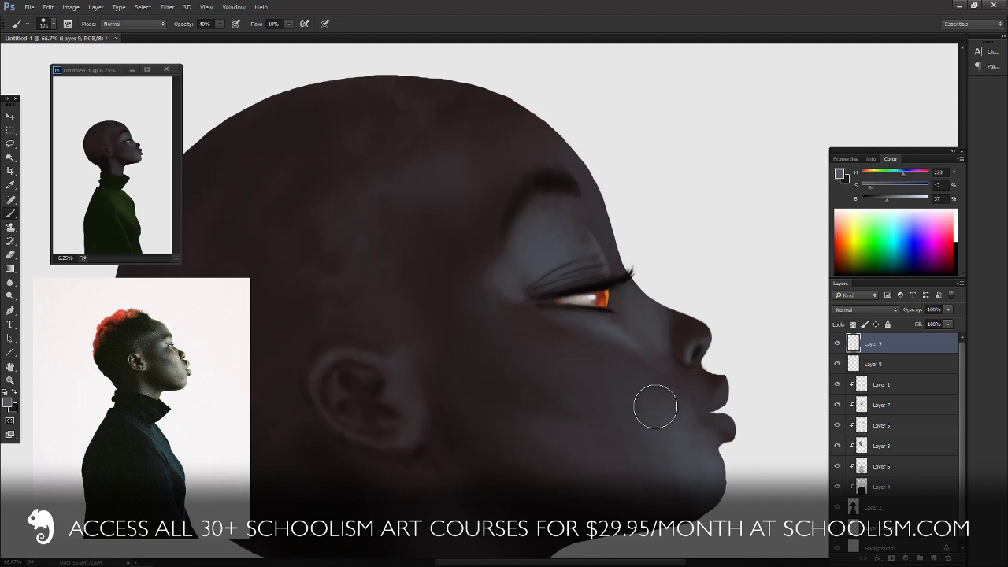
pyautogui.press(']')
pyautogui.press(']')
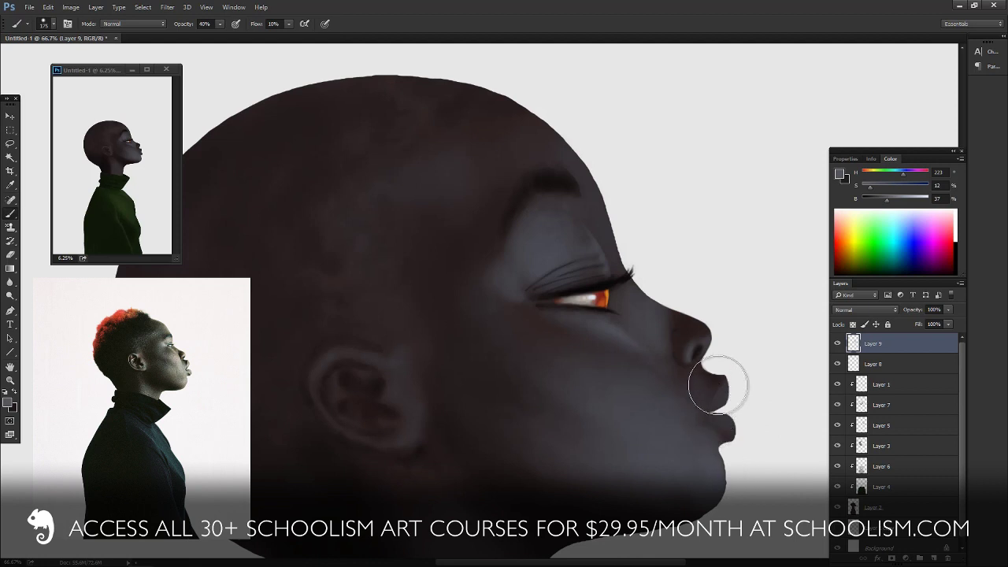
# - Paint cool grey highlights on the upper and lower lips of Layer 9 with a smaller brush
pyautogui.press('[')
pyautogui.press('[')
pyautogui.press('[')
pyautogui.press('[')
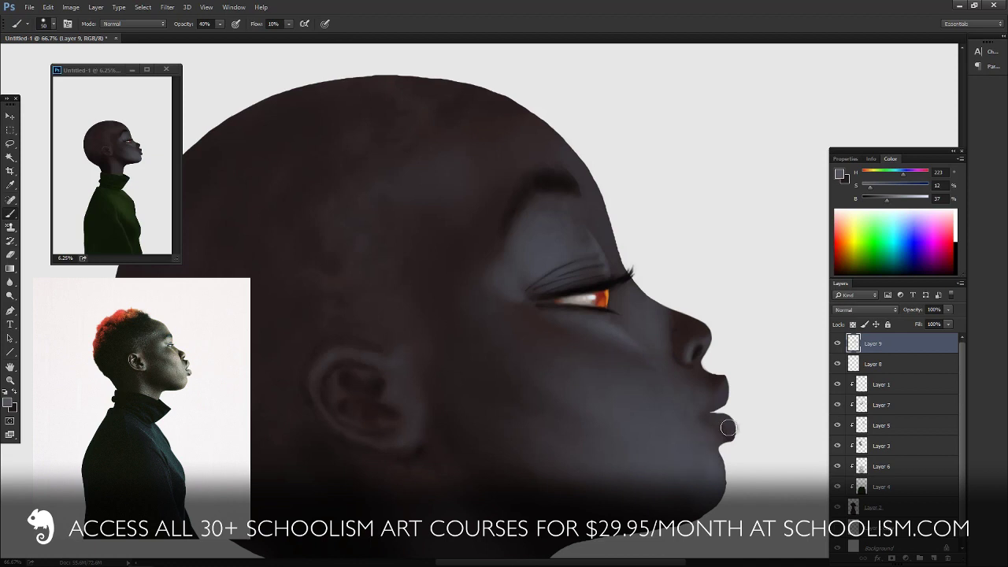
pyautogui.moveTo(729, 428); pyautogui.dragTo(677, 423)
pyautogui.press(']')
pyautogui.press(']')
pyautogui.press(']')
pyautogui.moveTo(723, 402)
pyautogui.mouseDown()
pyautogui.moveTo(727, 445)
pyautogui.moveTo(731, 415)
pyautogui.mouseUp()
# - Paint fine cool grey highlights along the ear's rim and inner folds with a brush of size 25
pyautogui.press('[')
pyautogui.press('[')
pyautogui.press('[')
pyautogui.press('[')
pyautogui.press('[')
pyautogui.press('[')
pyautogui.press('[')
pyautogui.press('[')
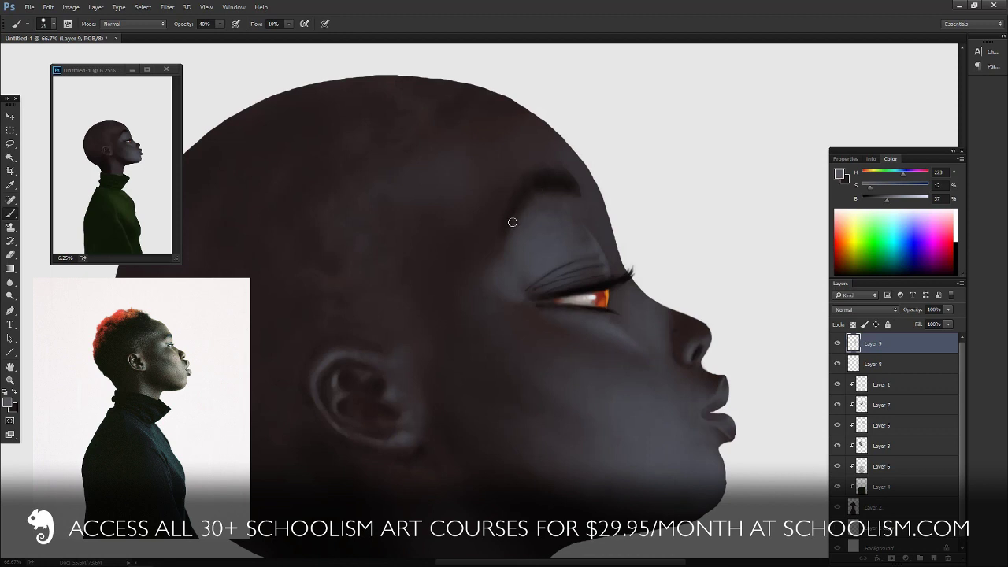
# - Brush broad cool grey light over the temple and forehead with the brush enlarged to 200
pyautogui.hotkey('ctrl', '-')
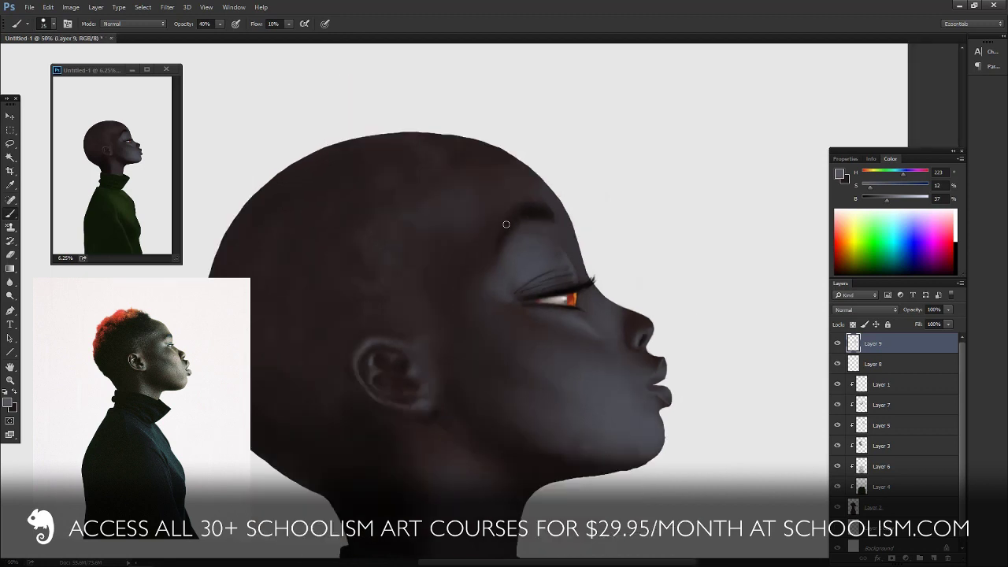
pyautogui.press(']')
pyautogui.press(']')
pyautogui.press(']')
pyautogui.press(']')
pyautogui.press(']')
pyautogui.press(']')
pyautogui.press(']')
pyautogui.press(']')
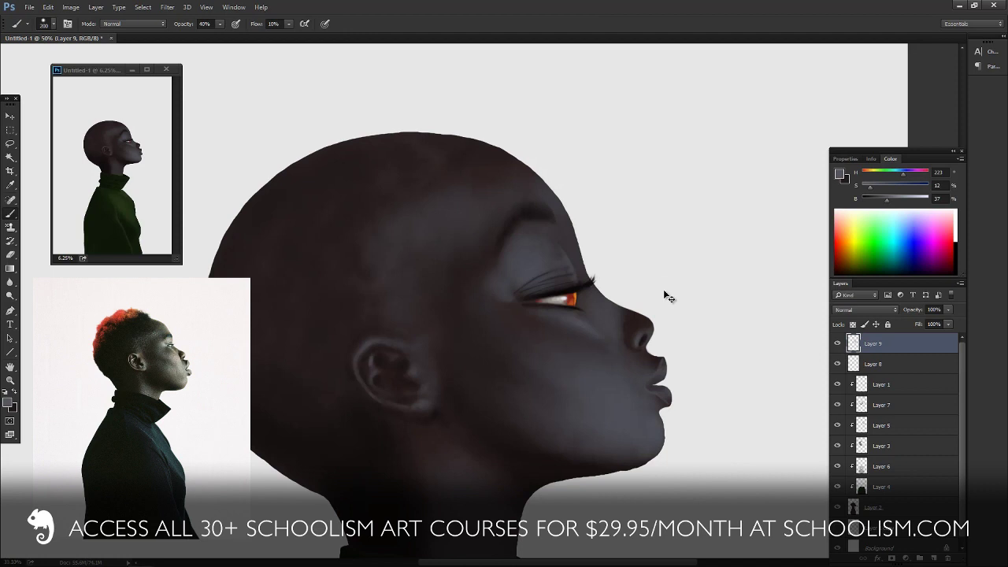
# - Add a new layer above Layer 9 and load Layer 9's painted area as a selection
pyautogui.hotkey('ctrl', '-')
pyautogui.hotkey('ctrl', '-')
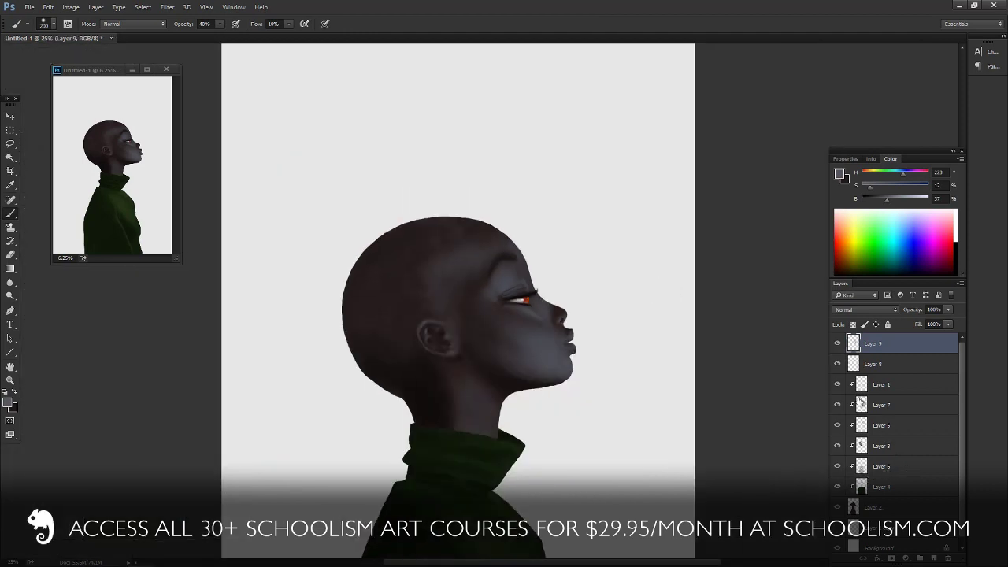
pyautogui.click(933, 558)
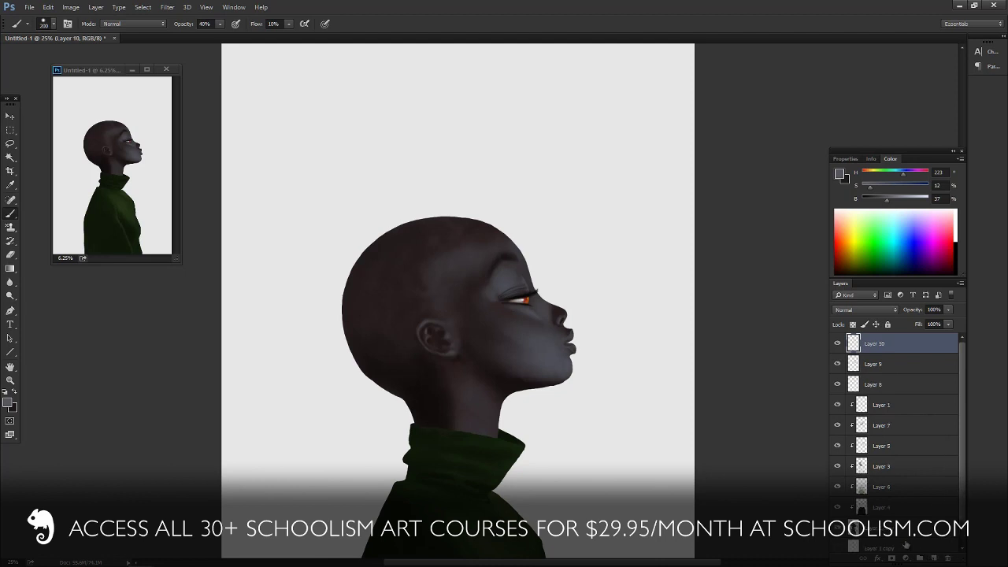
pyautogui.keyDown('ctrl'); pyautogui.click(853, 367); pyautogui.keyUp('ctrl')
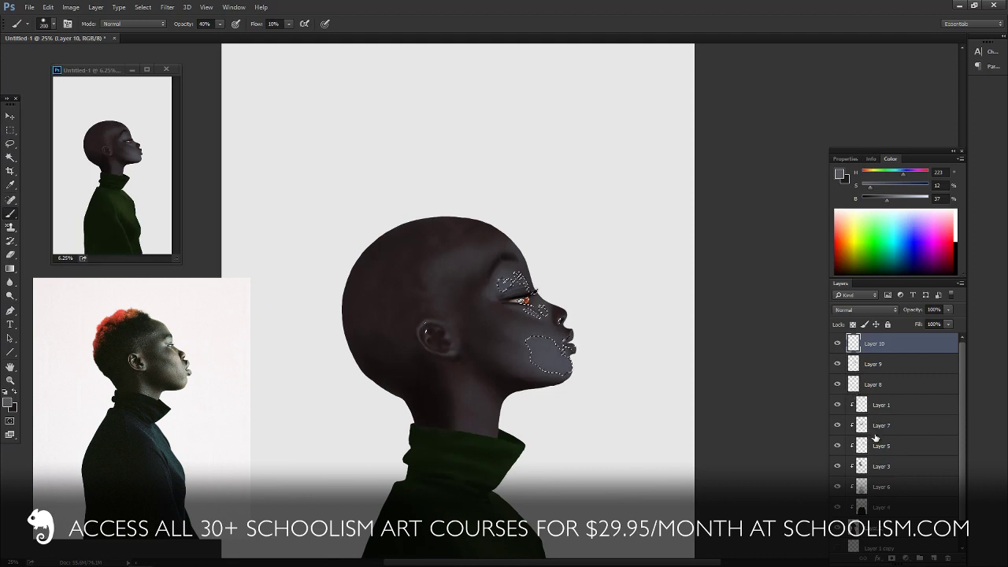
# - Hide the layers from Layer 4 to Layer 9, brush sampled dark brown at the nose bridge on Layer 2 at 100% opacity, and deselect
pyautogui.click(866, 528)
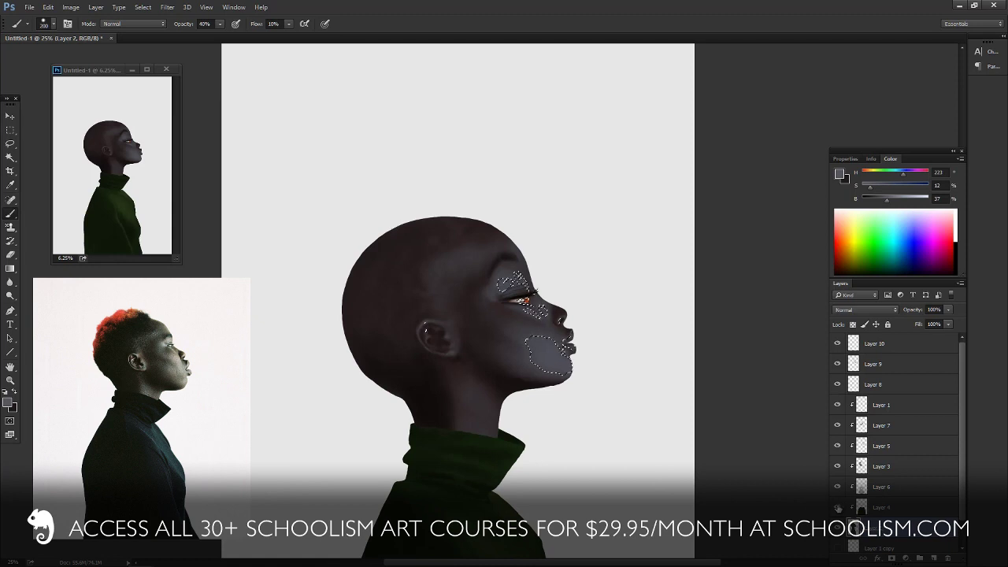
pyautogui.moveTo(836, 508); pyautogui.dragTo(836, 348)
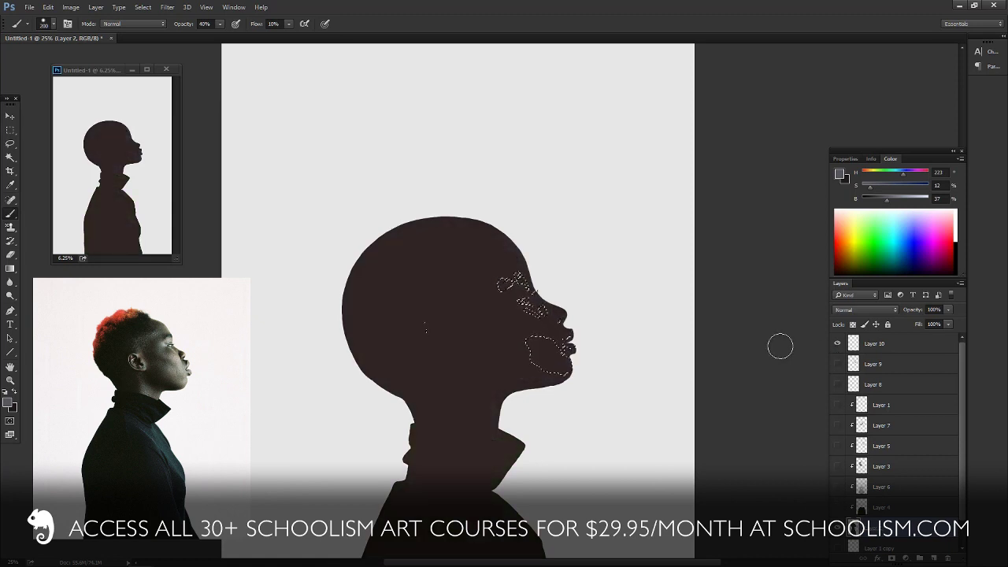
pyautogui.keyDown('alt'); pyautogui.click(484, 347); pyautogui.keyUp('alt')
pyautogui.press('0')
pyautogui.hotkey('shift', '2')
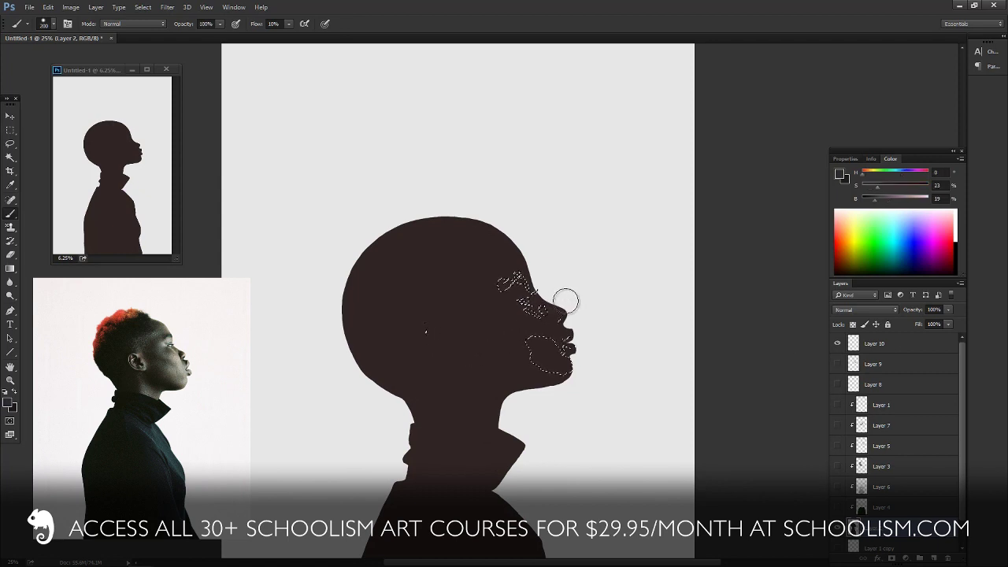
pyautogui.moveTo(546, 283)
pyautogui.mouseDown()
pyautogui.moveTo(540, 292)
pyautogui.moveTo(534, 280)
pyautogui.moveTo(540, 286)
pyautogui.mouseUp()
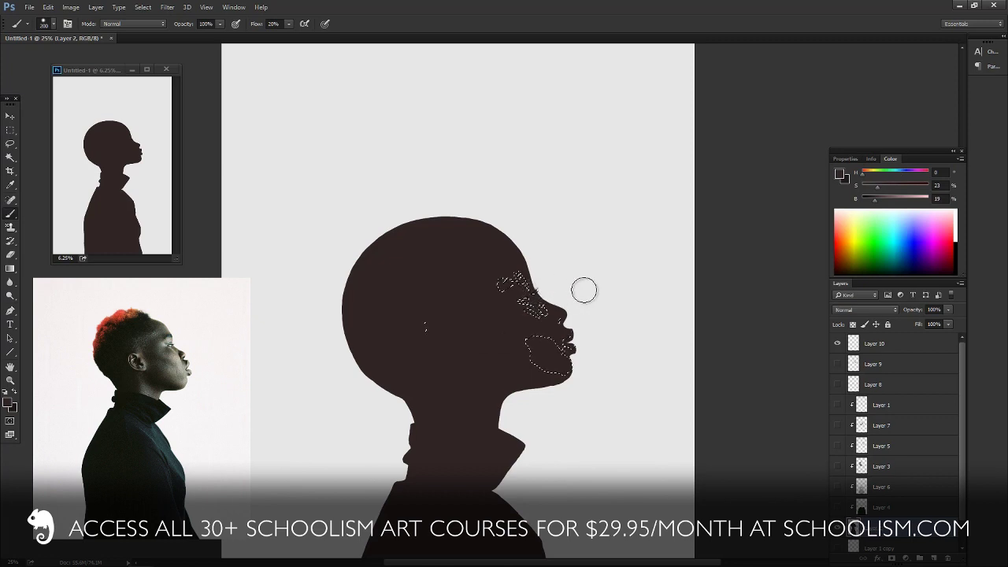
pyautogui.hotkey('ctrl', 'd')
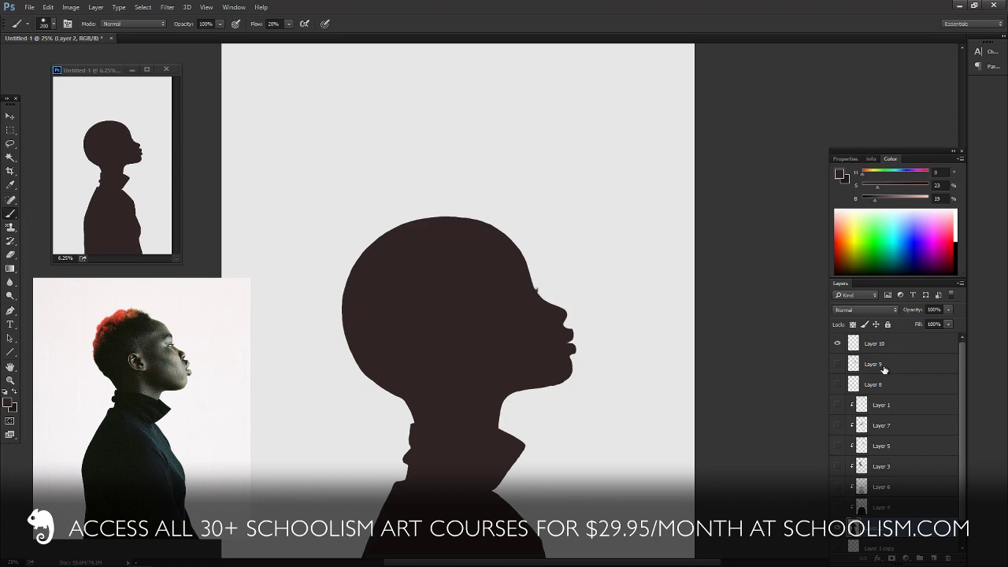
# - Show the hidden paint layers again and compare the portrait with the upper light layers hidden and shown
pyautogui.moveTo(838, 365)
pyautogui.mouseDown()
pyautogui.moveTo(840, 488)
pyautogui.moveTo(835, 441)
pyautogui.mouseUp()
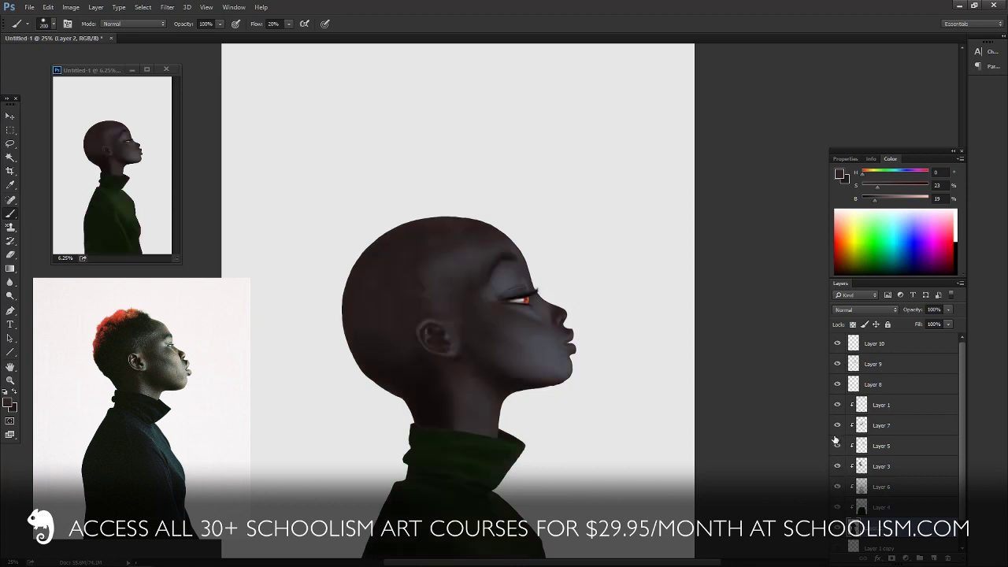
pyautogui.click(838, 365)
pyautogui.click(838, 369)
pyautogui.click(837, 381)
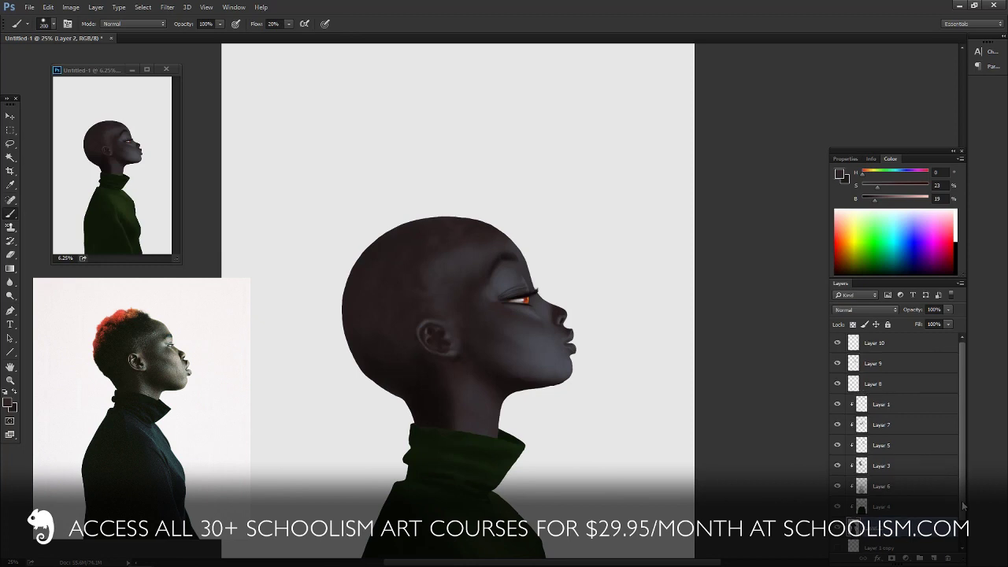
# - Try a dark fill on the Background layer behind the portrait and undo it
pyautogui.scroll(-2, 929, 540)
pyautogui.click(905, 543)
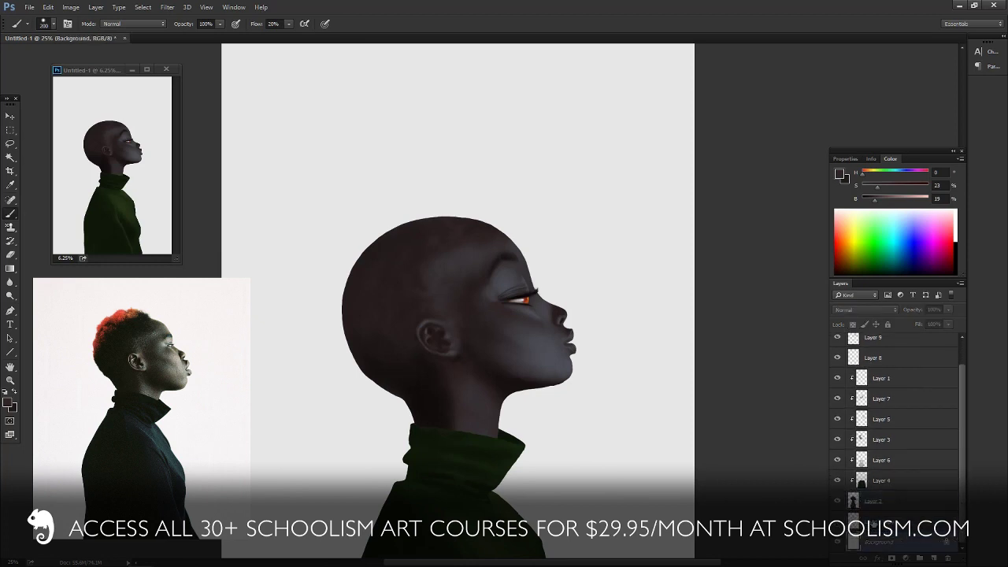
pyautogui.hotkey('alt', 'BackSpace')
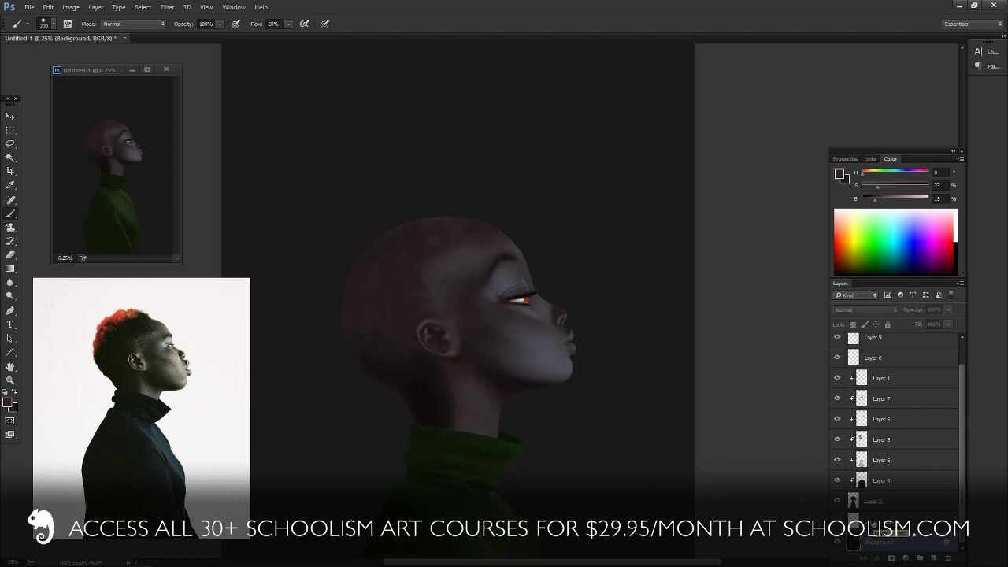
pyautogui.hotkey('ctrl', 'z')
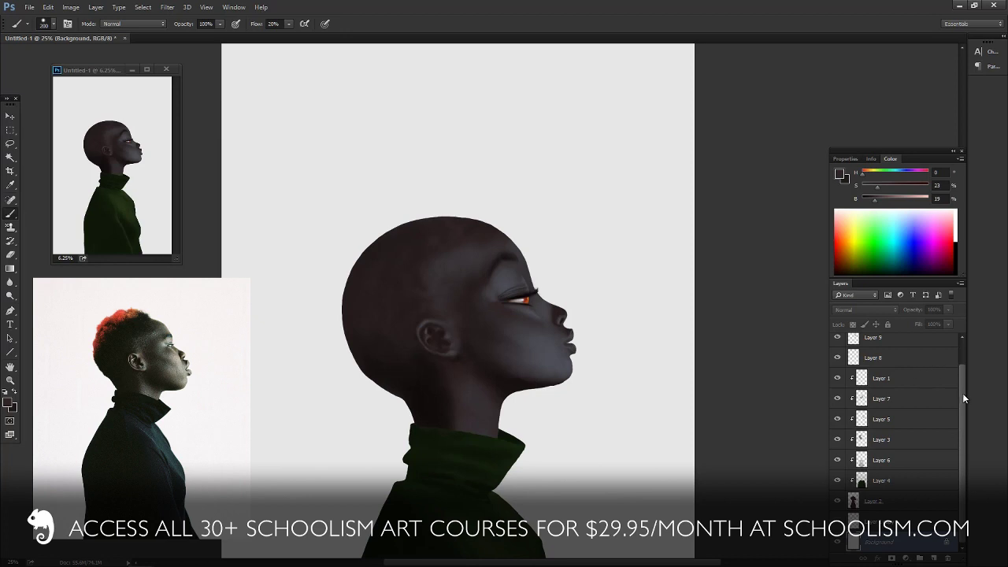
# - Clip Layer 8 and Layer 9 to the portrait's clipping group
pyautogui.scroll(1, 961, 371)
pyautogui.scroll(1, 962, 377)
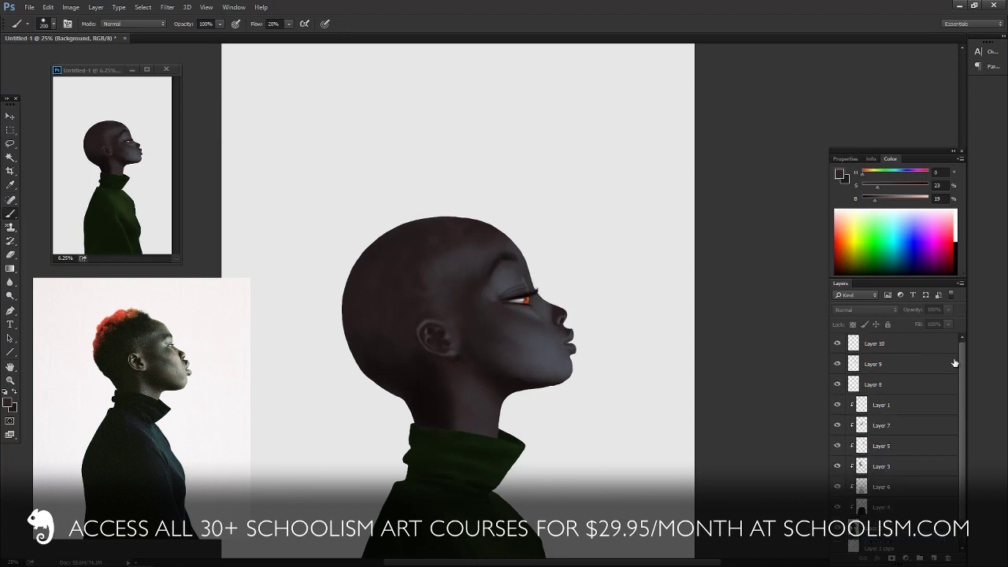
pyautogui.keyDown('alt'); pyautogui.click(881, 385); pyautogui.keyUp('alt')
pyautogui.keyDown('alt'); pyautogui.click(883, 373); pyautogui.keyUp('alt')
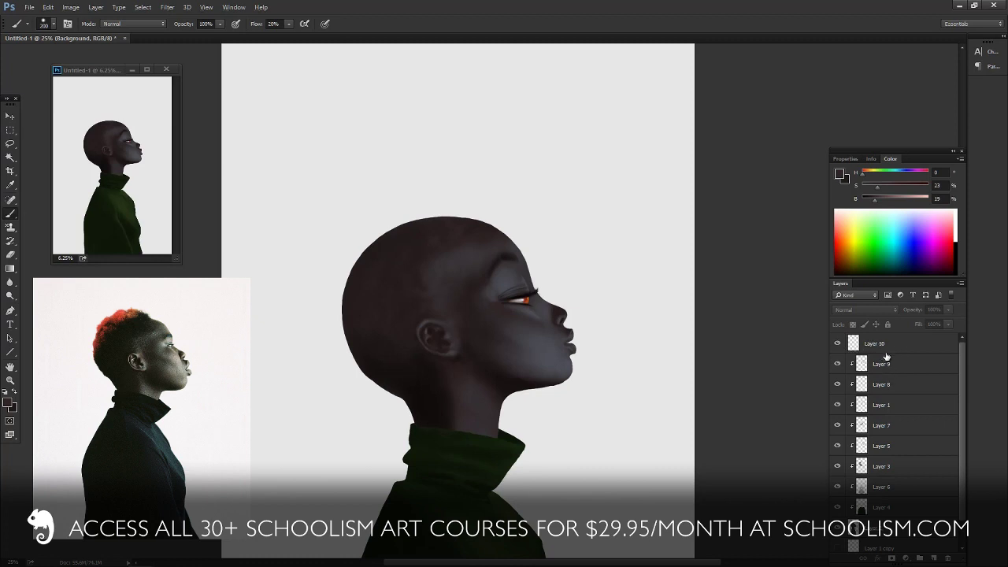
# - Select Layer 9 and create a merged copy of the painted portrait as a new layer directly above it
pyautogui.press('alt')
pyautogui.hotkey('alt', ']')
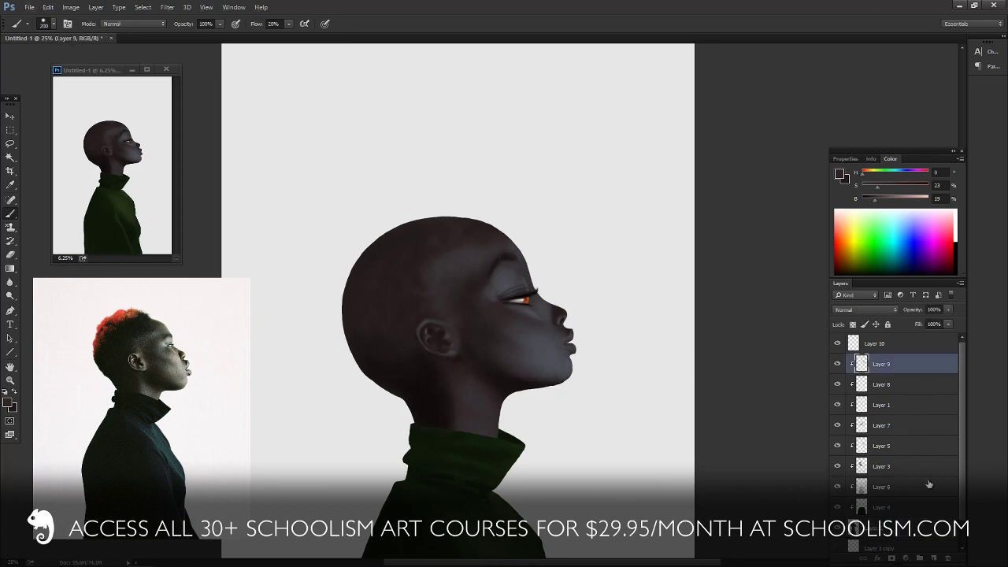
pyautogui.click(905, 557)
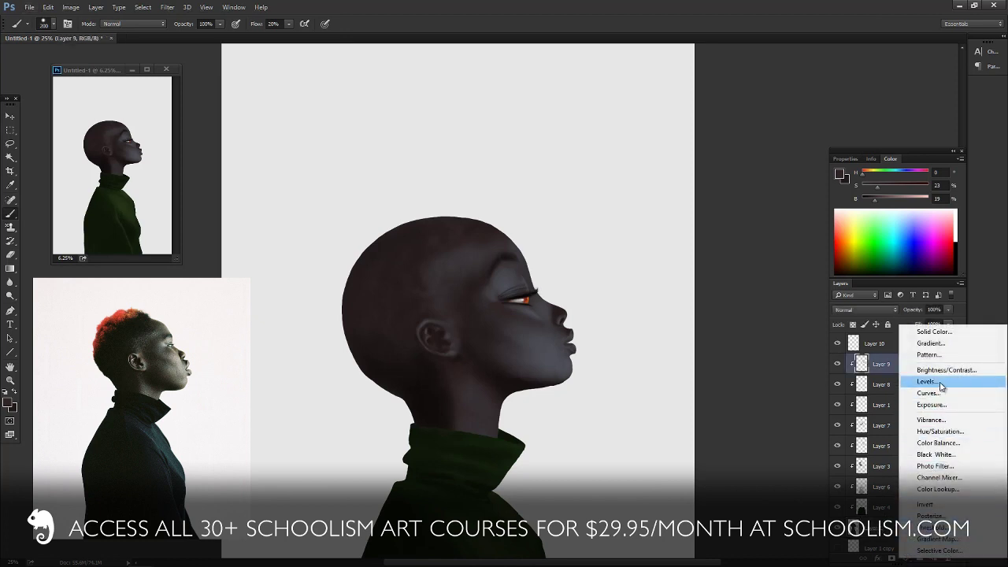
pyautogui.click(886, 368)
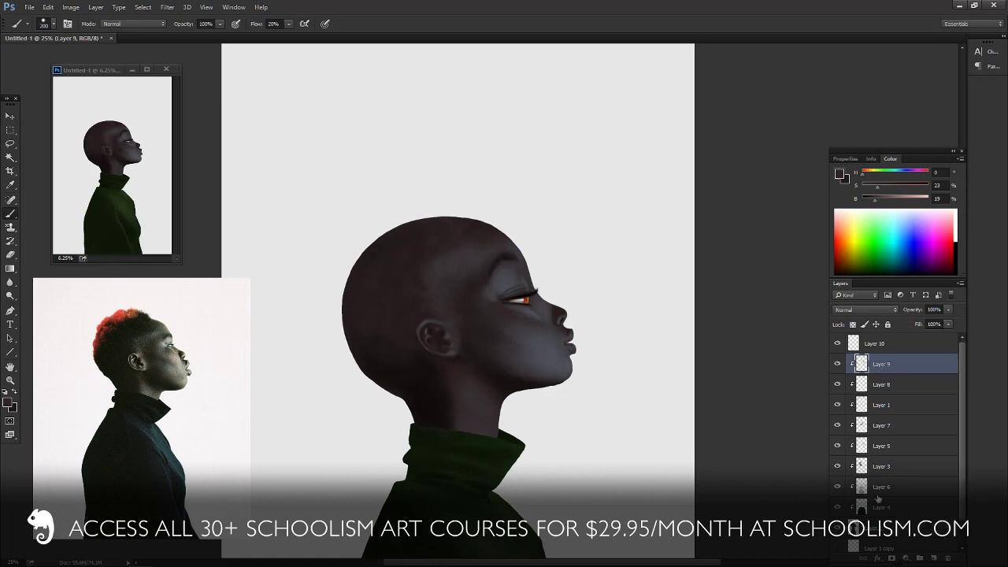
pyautogui.keyDown('ctrl'); pyautogui.click(855, 534); pyautogui.keyUp('ctrl')
pyautogui.hotkey('ctrl', 'd')
pyautogui.hotkey('ctrl', 'shift', 'alt', 'e')
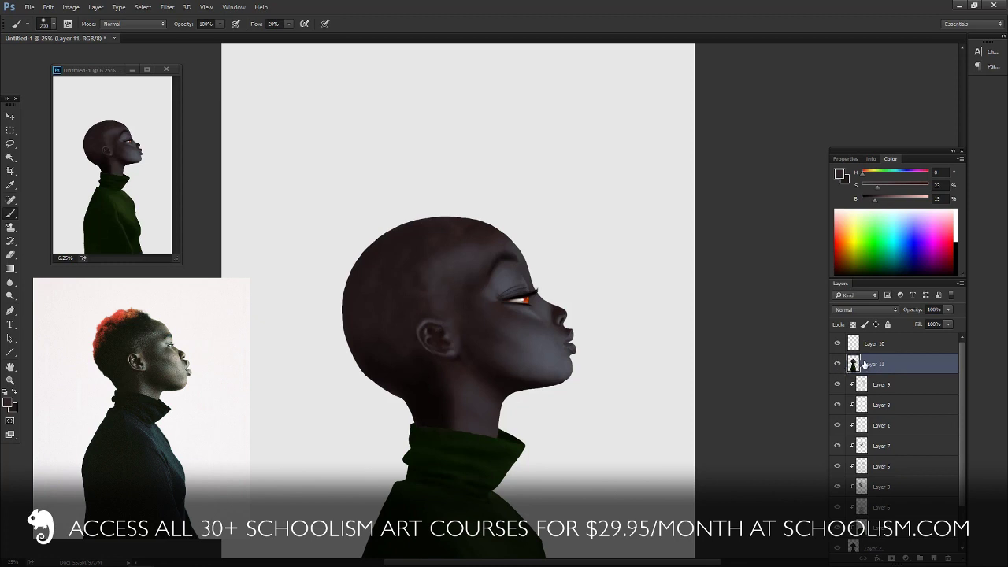
# - Hide the individual paint layers beneath Layer 11 and add a layer mask to Layer 11
pyautogui.click(915, 346)
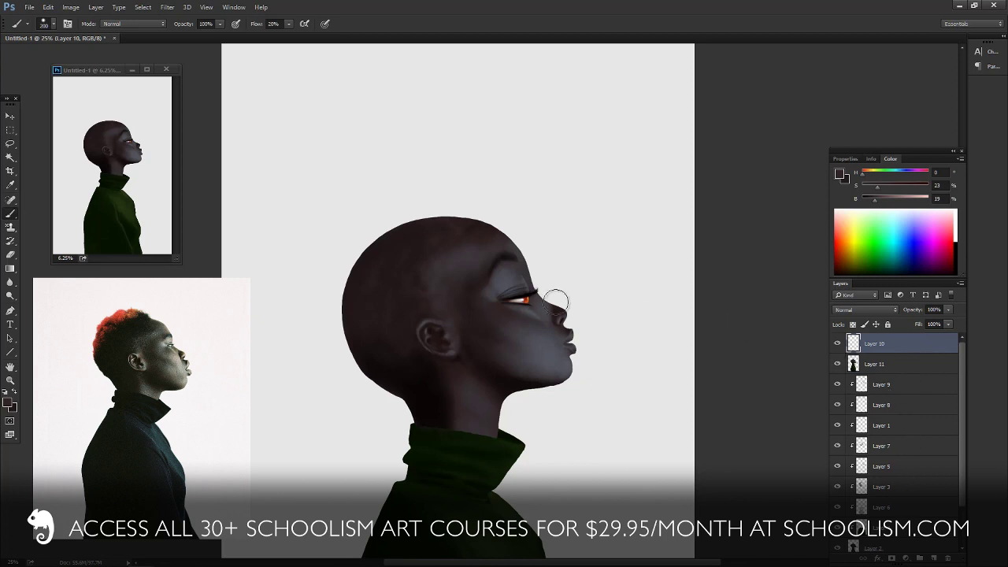
pyautogui.keyDown('alt'); pyautogui.click(352, 250); pyautogui.keyUp('alt')
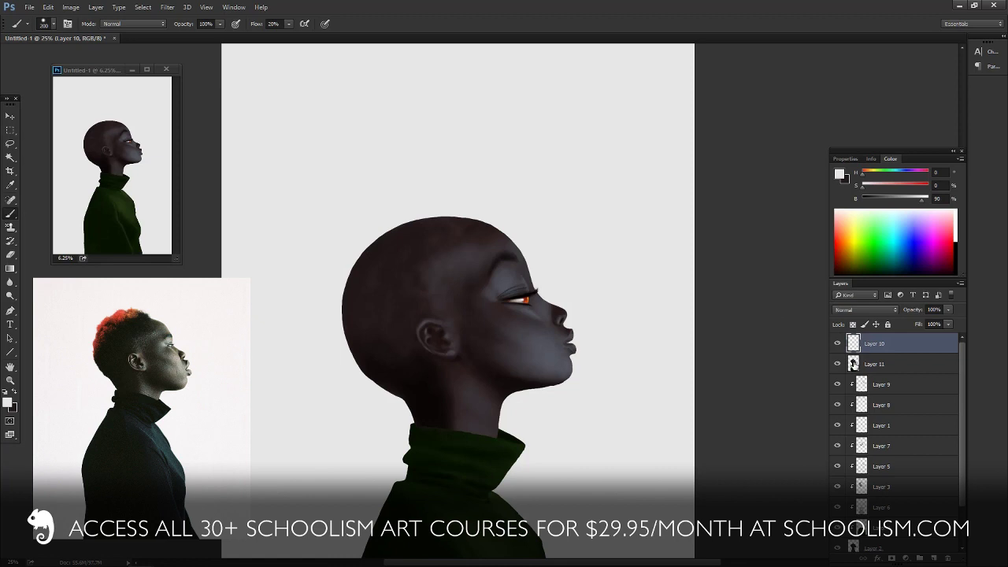
pyautogui.click(852, 364)
pyautogui.moveTo(961, 390)
pyautogui.mouseDown()
pyautogui.moveTo(959, 445)
pyautogui.moveTo(964, 391)
pyautogui.mouseUp()
pyautogui.hotkey('alt', '[')
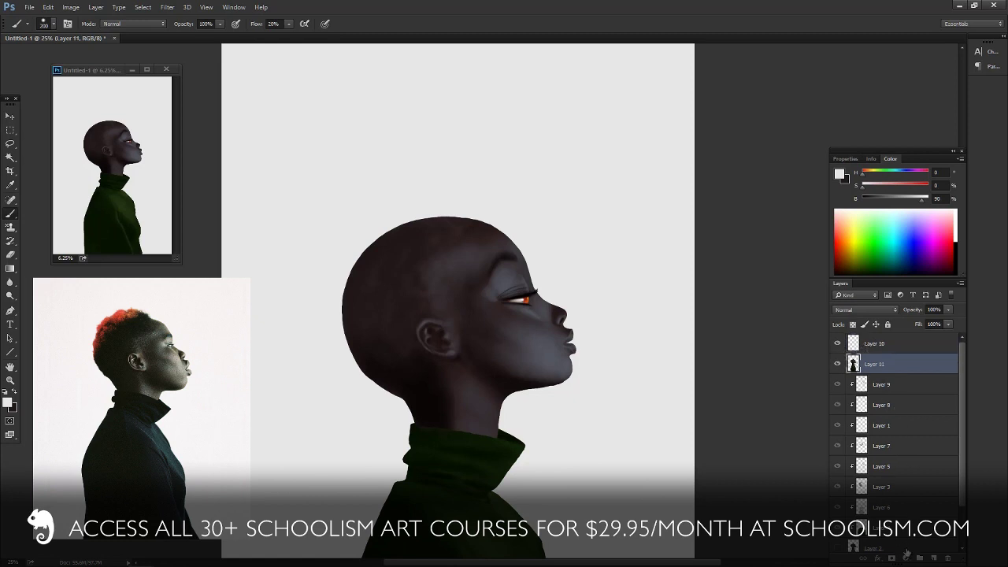
pyautogui.click(892, 558)
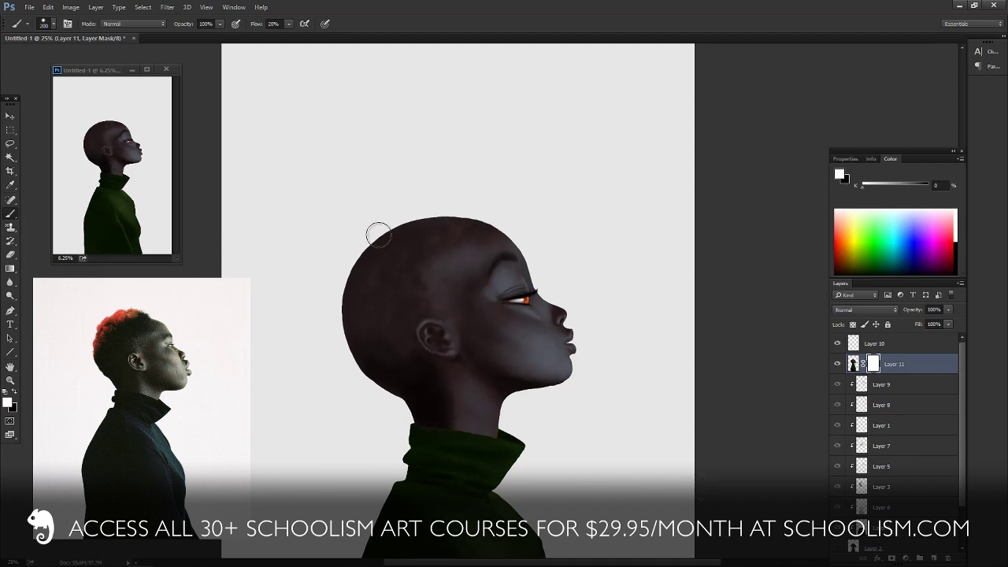
# - Paint black on Layer 11's mask along the crown and back of the skull, and restore part of the crown with white
pyautogui.press('x')
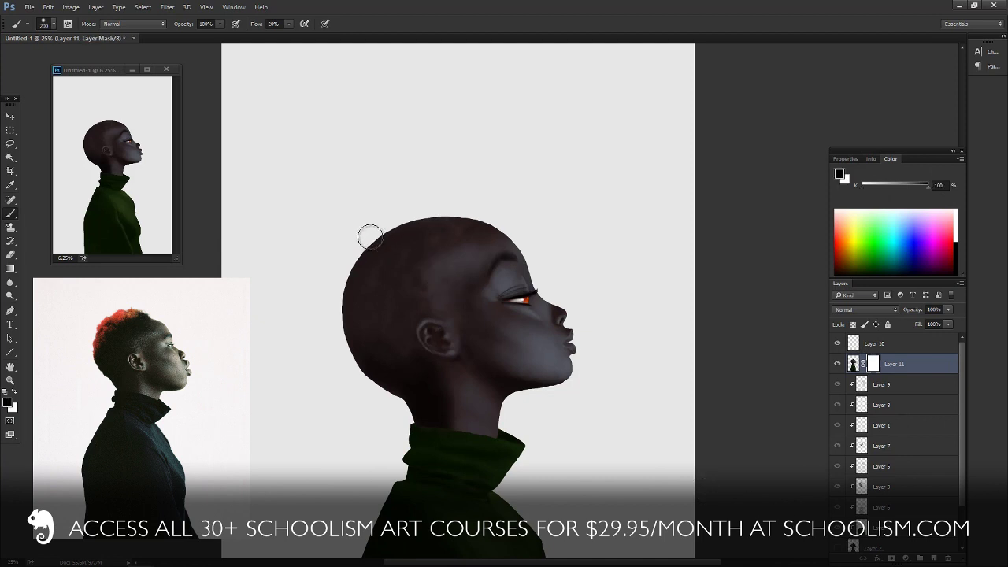
pyautogui.moveTo(367, 227)
pyautogui.mouseDown()
pyautogui.moveTo(403, 215)
pyautogui.moveTo(343, 277)
pyautogui.moveTo(372, 236)
pyautogui.moveTo(363, 241)
pyautogui.moveTo(333, 305)
pyautogui.moveTo(333, 288)
pyautogui.moveTo(384, 226)
pyautogui.moveTo(426, 207)
pyautogui.moveTo(407, 212)
pyautogui.moveTo(479, 210)
pyautogui.moveTo(392, 231)
pyautogui.moveTo(406, 237)
pyautogui.moveTo(449, 211)
pyautogui.mouseUp()
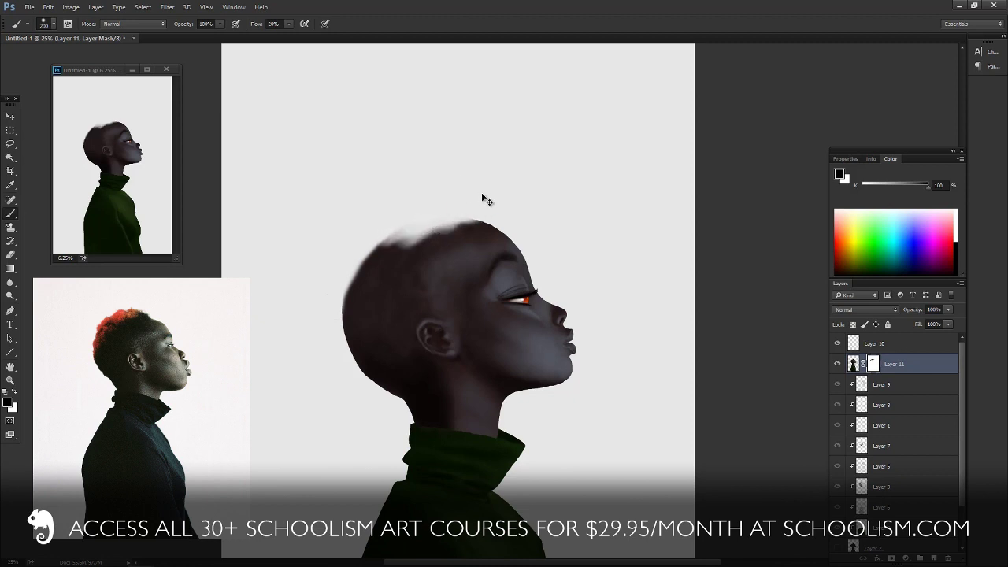
pyautogui.press('x')
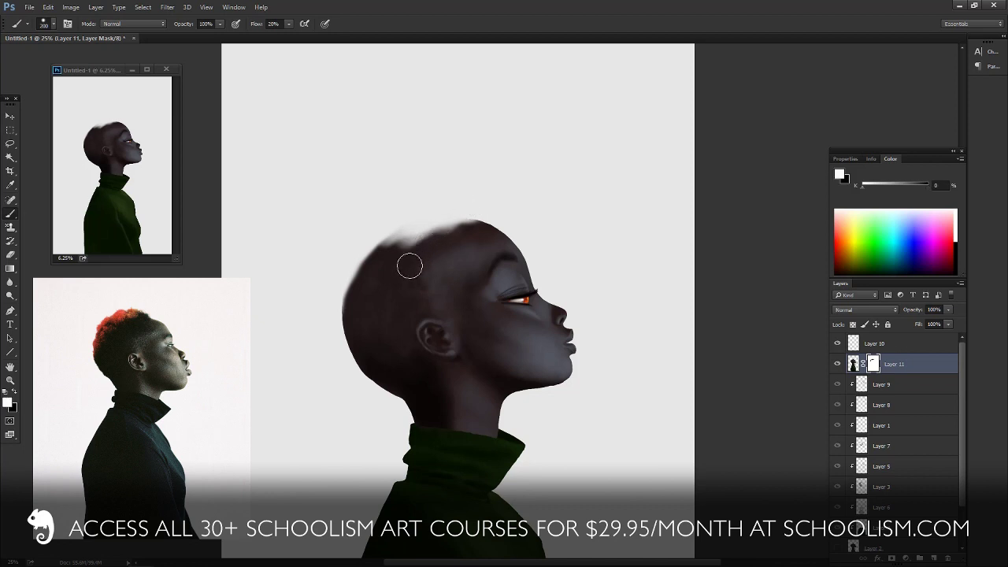
pyautogui.moveTo(407, 265)
pyautogui.mouseDown()
pyautogui.moveTo(413, 229)
pyautogui.moveTo(451, 233)
pyautogui.moveTo(394, 246)
pyautogui.moveTo(428, 242)
pyautogui.moveTo(433, 231)
pyautogui.mouseUp()
# - Fade the crown and back of the skull on Layer 11's mask with black at 40% opacity and a 400 px brush
pyautogui.press('4')
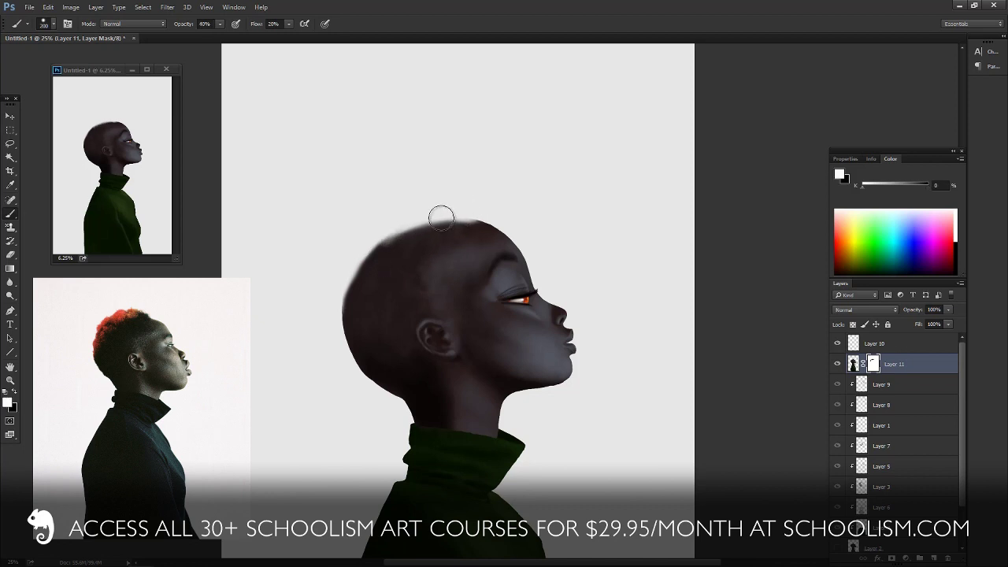
pyautogui.press('x')
pyautogui.moveTo(448, 209)
pyautogui.mouseDown()
pyautogui.moveTo(375, 245)
pyautogui.moveTo(461, 213)
pyautogui.moveTo(389, 237)
pyautogui.moveTo(450, 218)
pyautogui.moveTo(396, 242)
pyautogui.moveTo(398, 251)
pyautogui.moveTo(443, 227)
pyautogui.mouseUp()
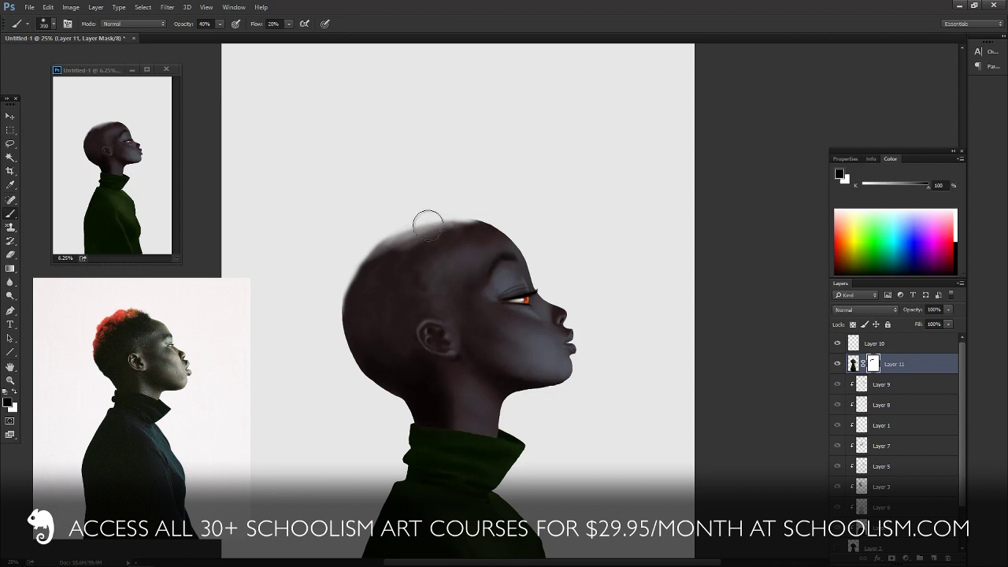
pyautogui.press(']')
pyautogui.press(']')
pyautogui.press(']')
pyautogui.moveTo(438, 215)
pyautogui.mouseDown()
pyautogui.moveTo(378, 241)
pyautogui.moveTo(406, 217)
pyautogui.moveTo(491, 202)
pyautogui.moveTo(378, 241)
pyautogui.moveTo(389, 228)
pyautogui.moveTo(368, 252)
pyautogui.moveTo(341, 329)
pyautogui.moveTo(356, 259)
pyautogui.moveTo(339, 313)
pyautogui.moveTo(367, 309)
pyautogui.moveTo(382, 237)
pyautogui.moveTo(365, 243)
pyautogui.moveTo(351, 302)
pyautogui.moveTo(408, 217)
pyautogui.moveTo(490, 193)
pyautogui.moveTo(432, 222)
pyautogui.moveTo(502, 209)
pyautogui.moveTo(405, 235)
pyautogui.moveTo(425, 224)
pyautogui.moveTo(486, 200)
pyautogui.moveTo(365, 270)
pyautogui.moveTo(409, 230)
pyautogui.moveTo(361, 285)
pyautogui.moveTo(413, 216)
pyautogui.mouseUp()
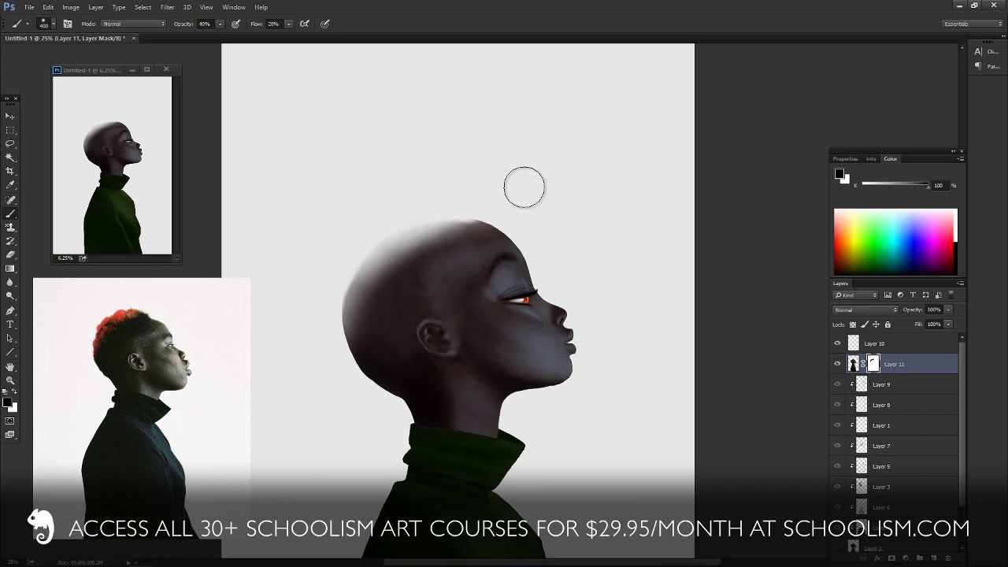
# - Reduce the brush size to 175 px and show the rough sketch layer just above the Background
pyautogui.press('[')
pyautogui.press('[')
pyautogui.press('[')
pyautogui.press('[')
pyautogui.scroll(-3, 961, 389)
pyautogui.click(836, 522)
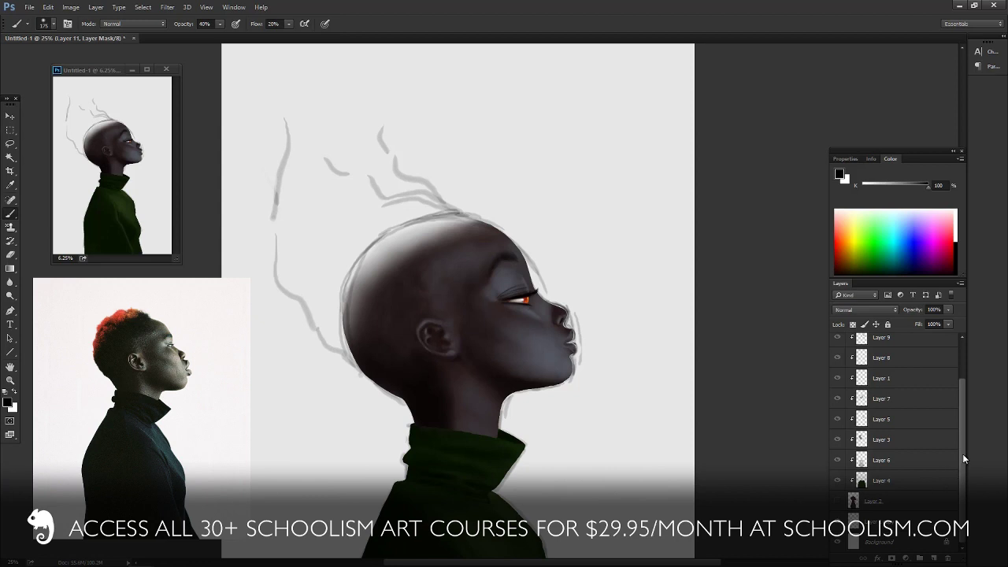
pyautogui.moveTo(962, 454); pyautogui.dragTo(921, 392)
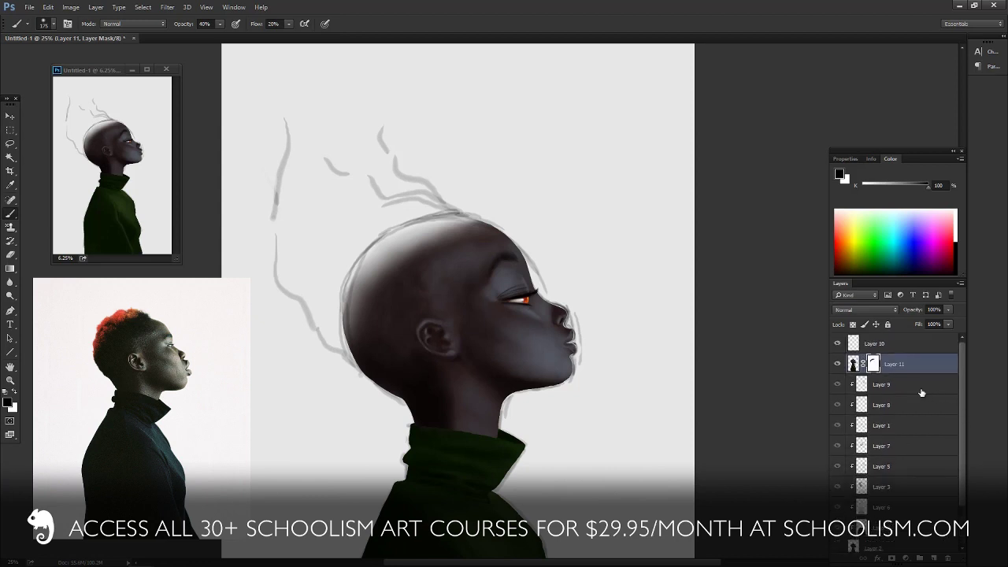
# - Add a new Screen-mode layer above Layer 11 and brush a patch of bright orange behind the skull
pyautogui.click(837, 365)
pyautogui.click(837, 365)
pyautogui.click(933, 557)
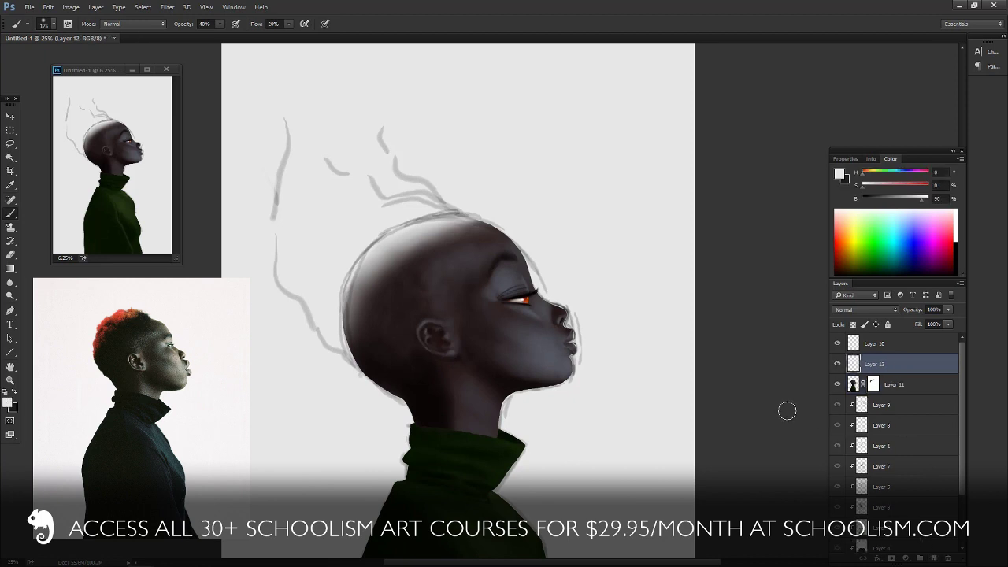
pyautogui.click(866, 309)
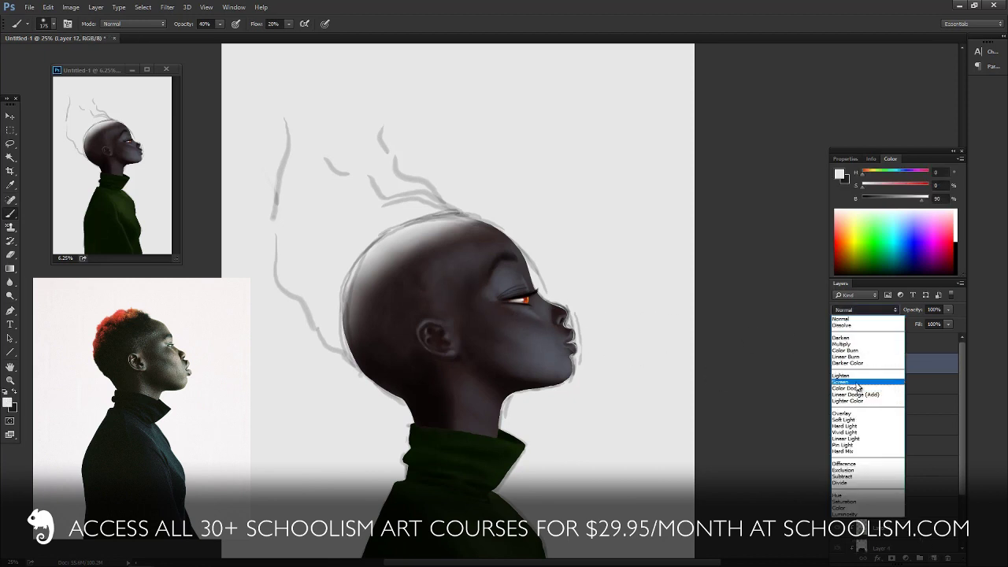
pyautogui.click(857, 382)
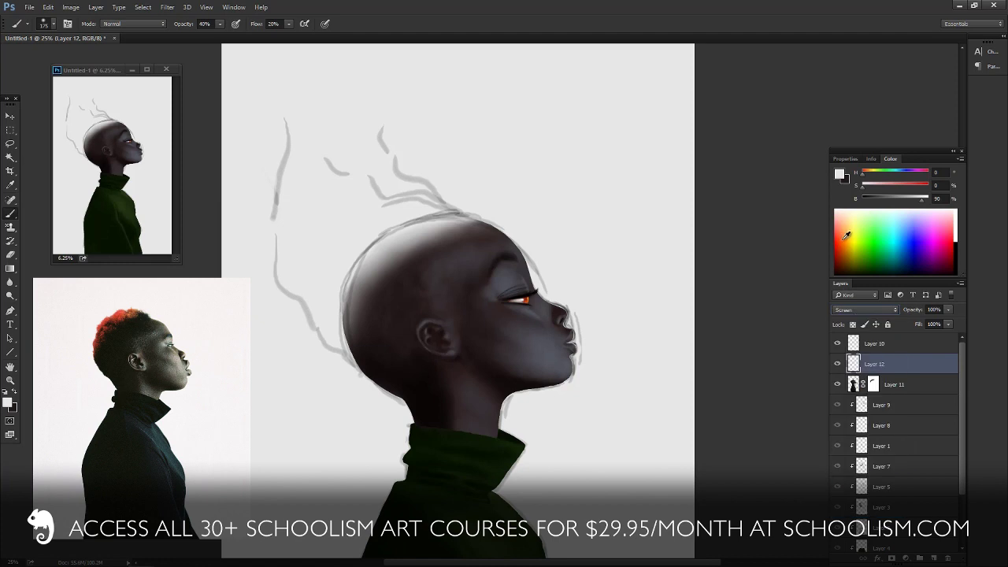
pyautogui.click(847, 235)
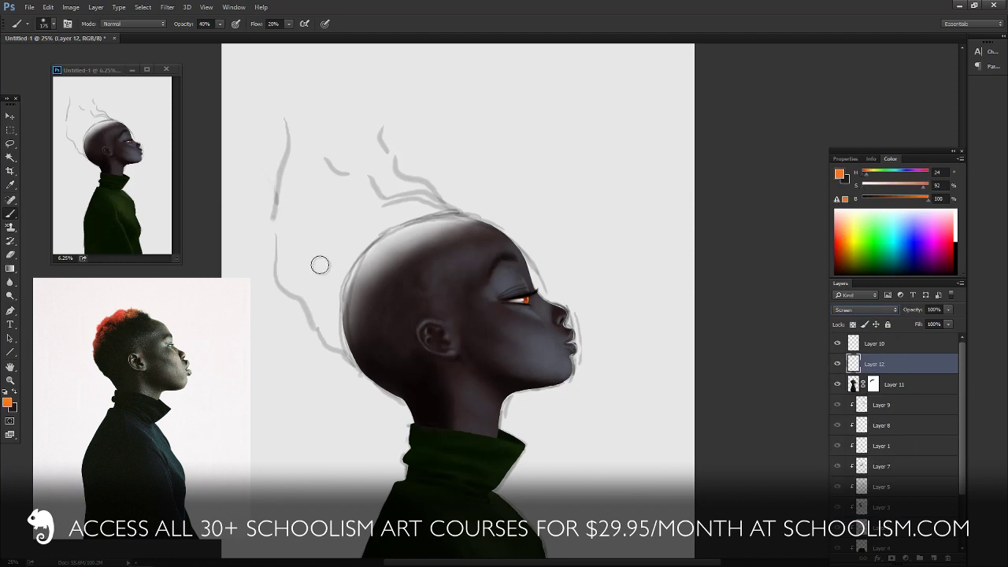
pyautogui.moveTo(322, 296)
pyautogui.mouseDown()
pyautogui.moveTo(313, 271)
pyautogui.moveTo(335, 284)
pyautogui.mouseUp()
# - Darken the Background layer with a Hue/Saturation adjustment, setting Lightness to -14
pyautogui.scroll(-2, 959, 438)
pyautogui.click(882, 542)
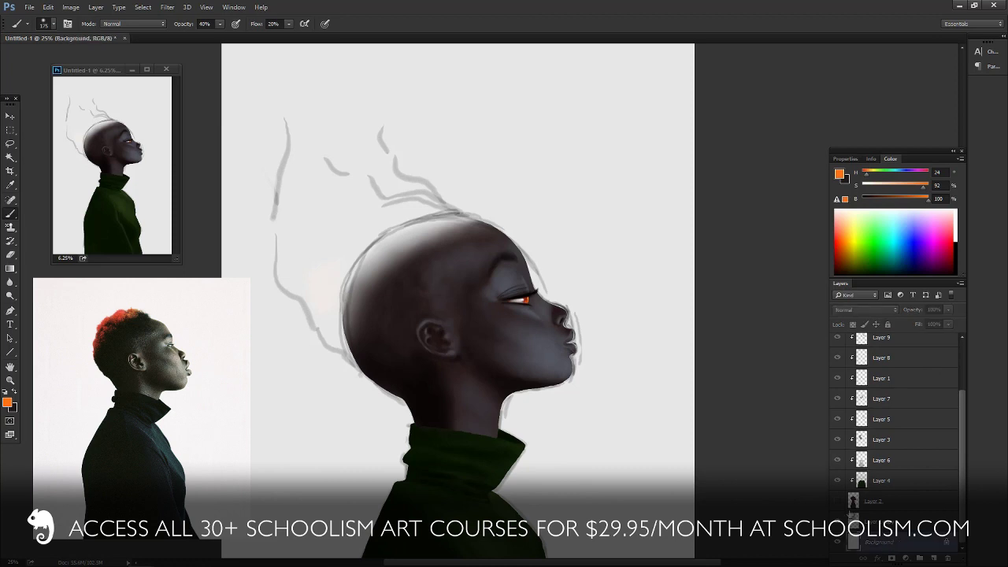
pyautogui.hotkey('ctrl', 'u')
pyautogui.moveTo(704, 414); pyautogui.dragTo(698, 417)
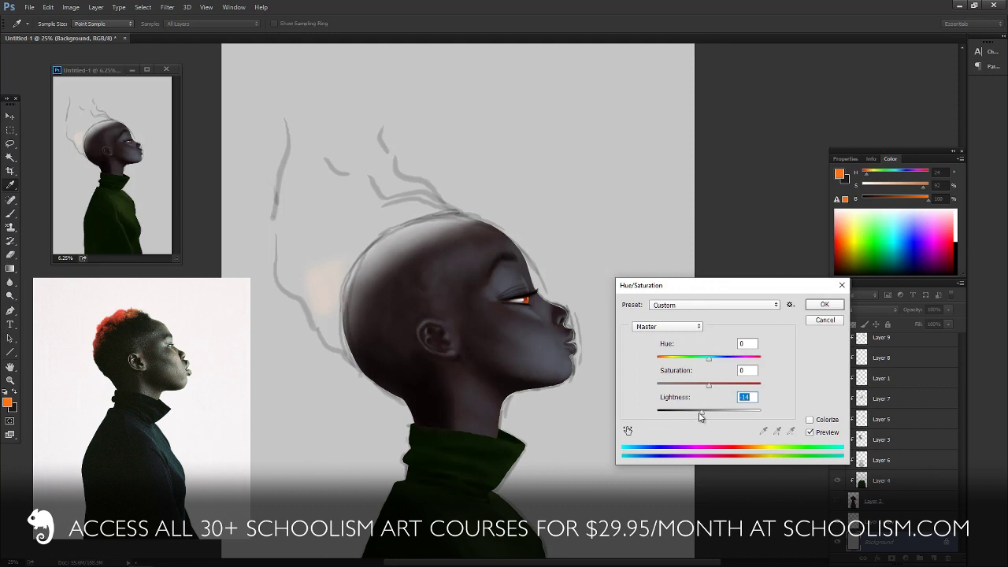
pyautogui.click(824, 304)
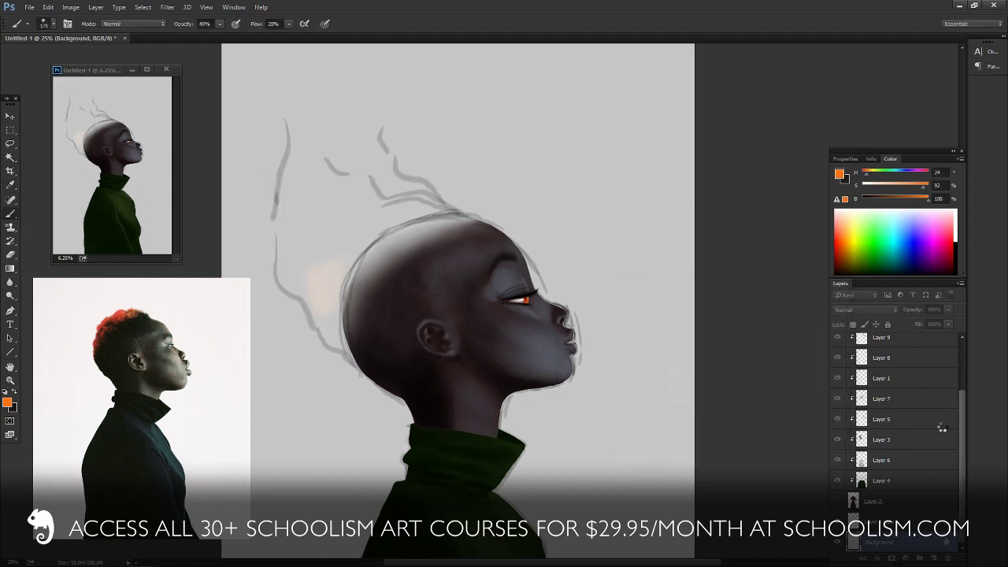
# - Shade the Background diagonally from the canvas's upper-left corner with dark gradients at 30% opacity
pyautogui.moveTo(962, 455)
pyautogui.mouseDown()
pyautogui.moveTo(965, 414)
pyautogui.moveTo(943, 363)
pyautogui.mouseUp()
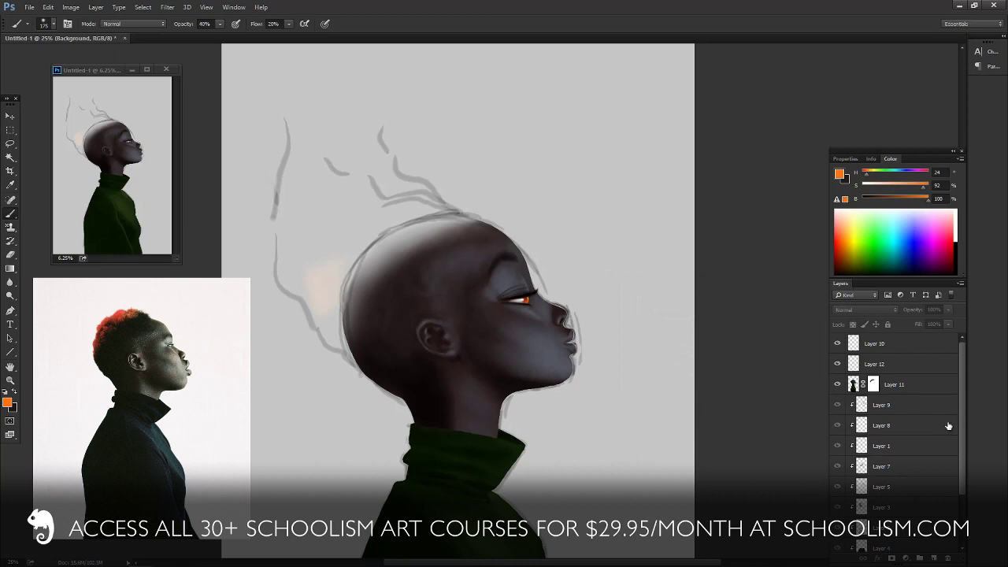
pyautogui.moveTo(961, 420); pyautogui.dragTo(961, 472)
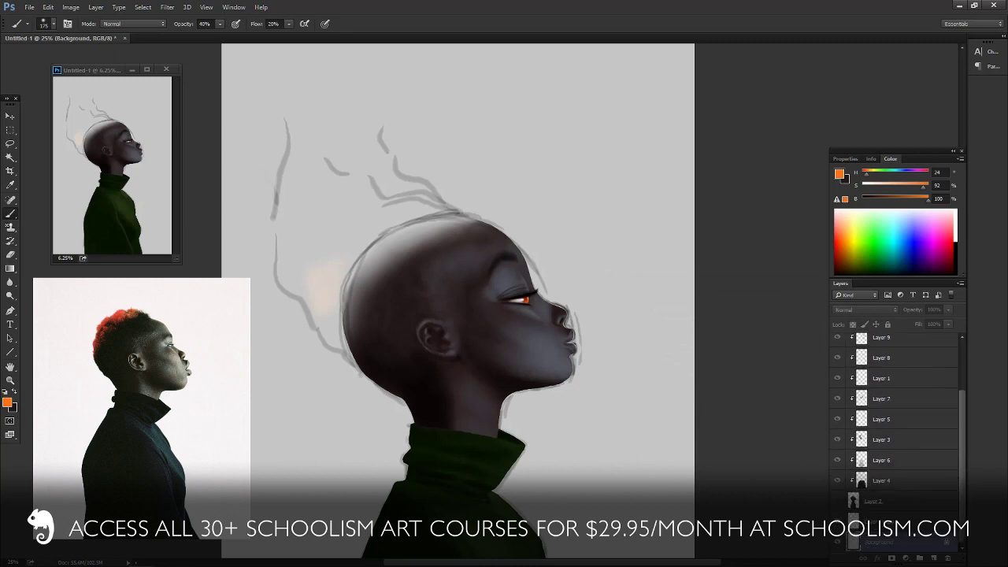
pyautogui.press('g')
pyautogui.click(16, 394)
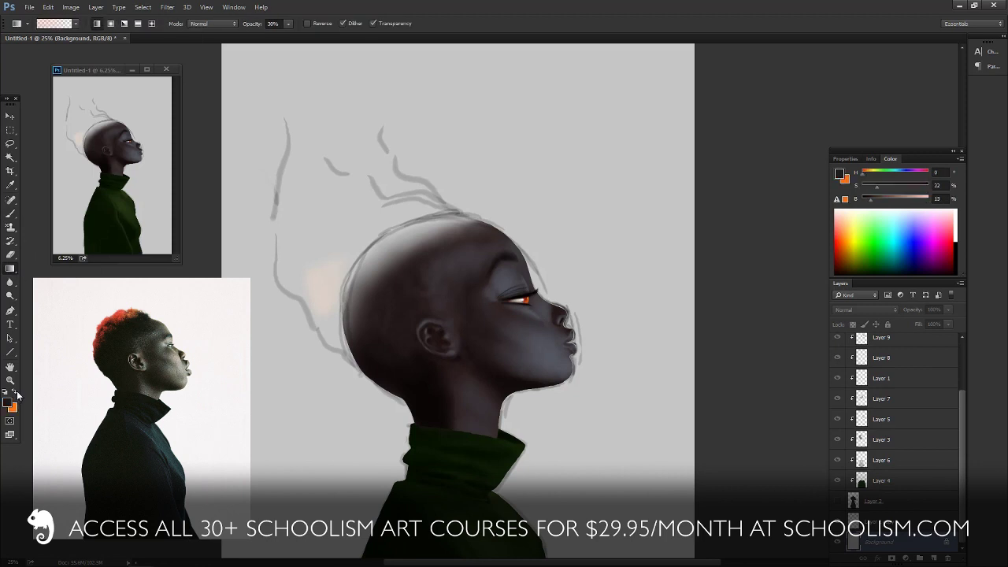
pyautogui.moveTo(371, 233); pyautogui.dragTo(514, 429)
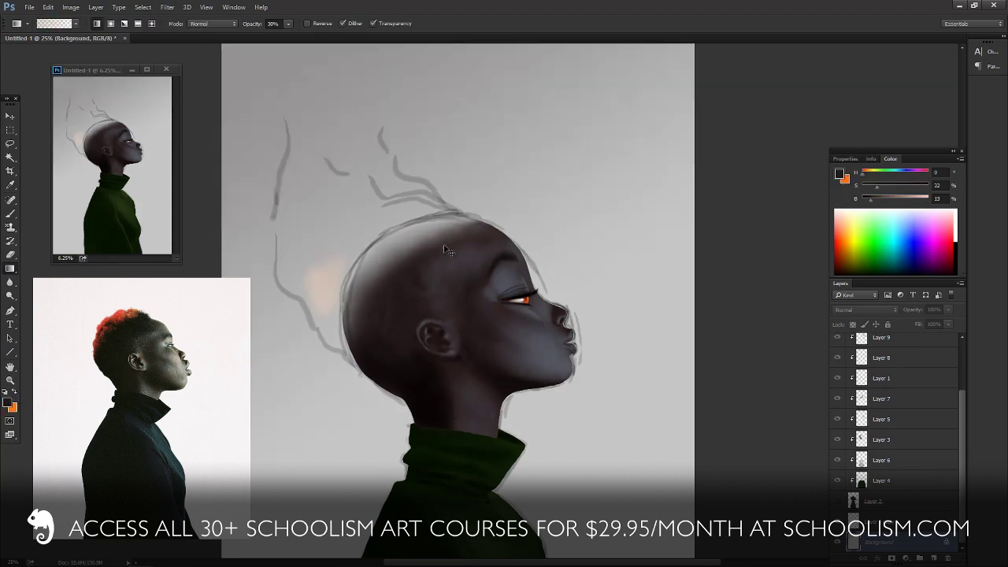
pyautogui.hotkey('ctrl', 'z')
pyautogui.moveTo(422, 278); pyautogui.dragTo(558, 464)
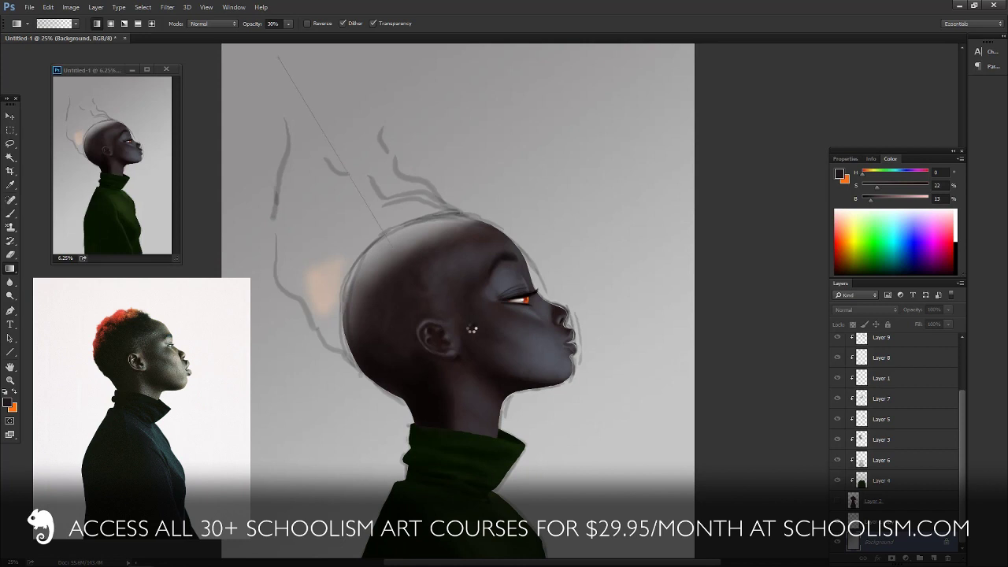
pyautogui.moveTo(473, 329); pyautogui.dragTo(620, 416)
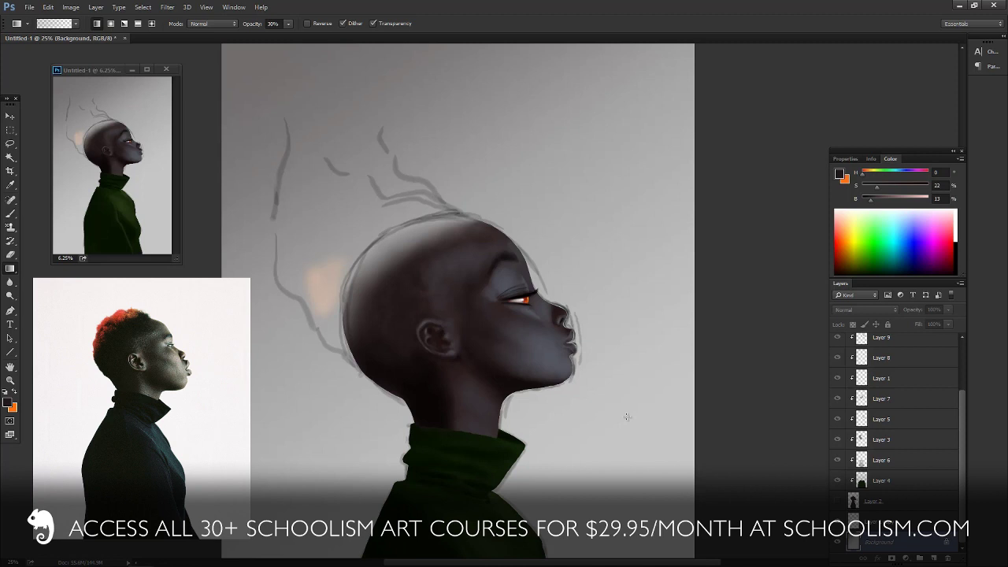
# - Select Layer 12 and brush bright orange behind the skull, inside the sketched flame outline
pyautogui.press('b')
pyautogui.moveTo(958, 437); pyautogui.dragTo(961, 380)
pyautogui.click(837, 365)
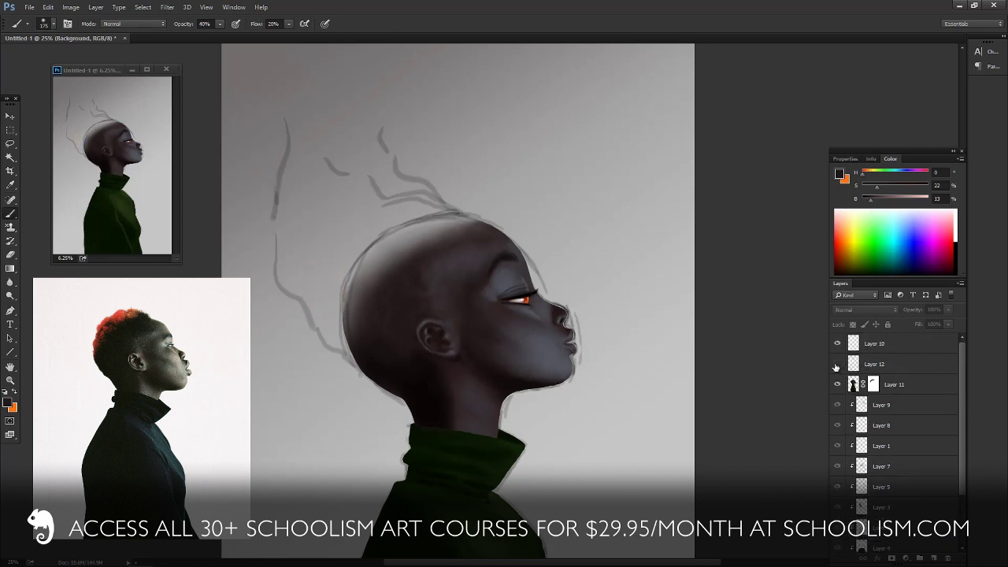
pyautogui.click(837, 364)
pyautogui.click(876, 363)
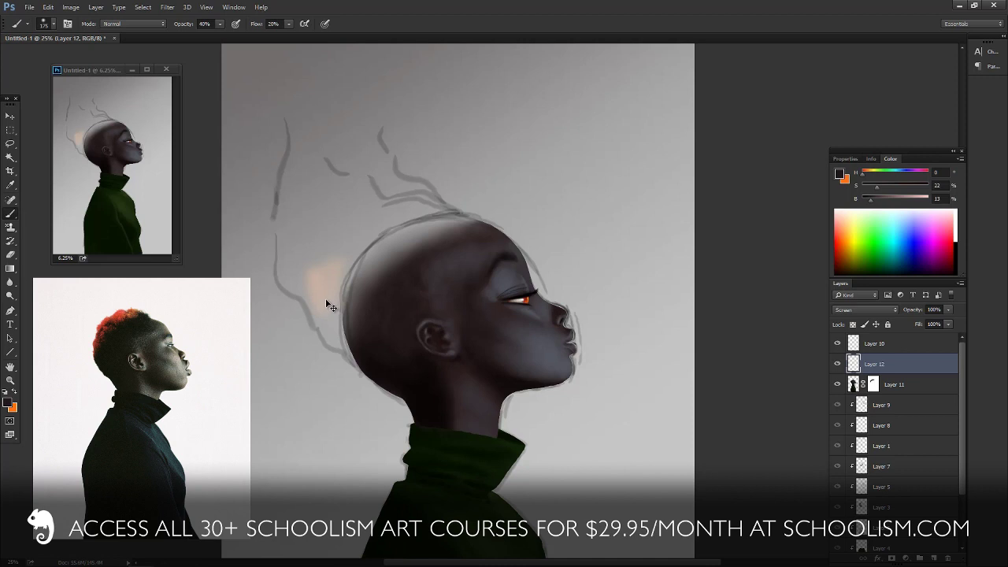
pyautogui.press('x')
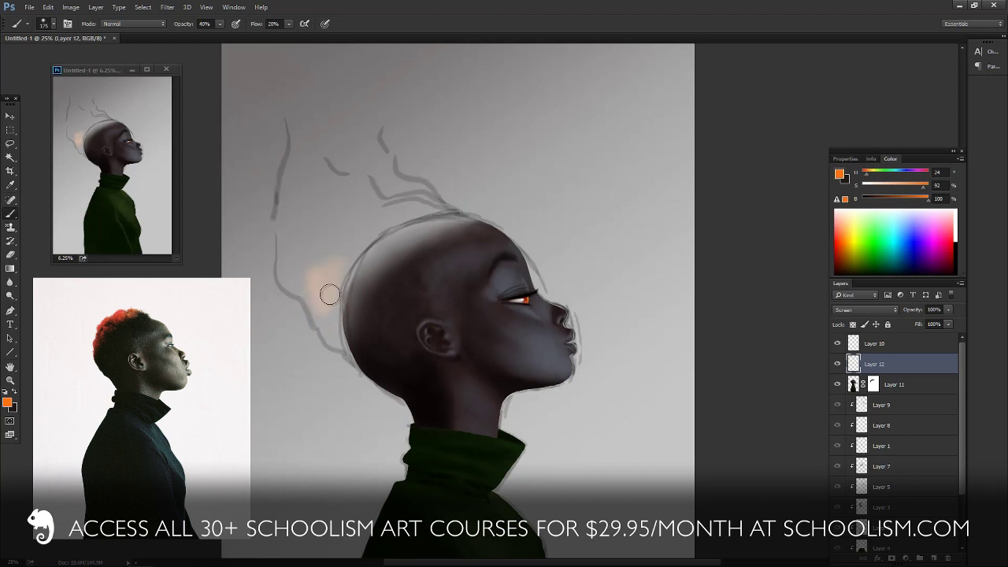
pyautogui.moveTo(329, 294)
pyautogui.mouseDown()
pyautogui.moveTo(335, 342)
pyautogui.moveTo(328, 336)
pyautogui.moveTo(357, 362)
pyautogui.moveTo(329, 315)
pyautogui.moveTo(337, 335)
pyautogui.moveTo(338, 300)
pyautogui.moveTo(328, 325)
pyautogui.moveTo(320, 282)
pyautogui.moveTo(325, 308)
pyautogui.moveTo(306, 281)
pyautogui.moveTo(288, 277)
pyautogui.moveTo(284, 251)
pyautogui.moveTo(308, 290)
pyautogui.moveTo(281, 268)
pyautogui.moveTo(292, 284)
pyautogui.moveTo(278, 218)
pyautogui.moveTo(301, 188)
pyautogui.moveTo(305, 227)
pyautogui.moveTo(324, 239)
pyautogui.moveTo(294, 239)
pyautogui.moveTo(291, 263)
pyautogui.moveTo(300, 280)
pyautogui.moveTo(339, 249)
pyautogui.moveTo(342, 301)
pyautogui.moveTo(365, 238)
pyautogui.moveTo(418, 194)
pyautogui.moveTo(403, 219)
pyautogui.moveTo(374, 257)
pyautogui.mouseUp()
pyautogui.moveTo(370, 292)
pyautogui.mouseDown()
pyautogui.moveTo(375, 236)
pyautogui.moveTo(382, 246)
pyautogui.moveTo(385, 227)
pyautogui.moveTo(362, 282)
pyautogui.mouseUp()
pyautogui.hotkey('ctrl', 'z')
# - Paint orange along the sketched flame tongues above the forehead and at the back with a 125 px brush
pyautogui.moveTo(402, 186)
pyautogui.mouseDown()
pyautogui.moveTo(393, 180)
pyautogui.moveTo(456, 215)
pyautogui.mouseUp()
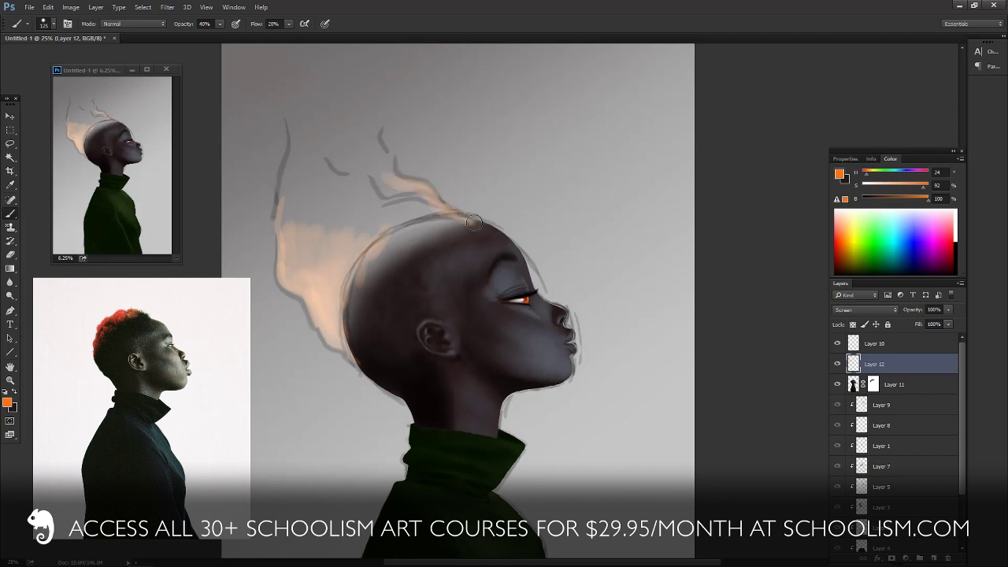
pyautogui.moveTo(453, 224)
pyautogui.mouseDown()
pyautogui.moveTo(431, 225)
pyautogui.moveTo(380, 180)
pyautogui.moveTo(387, 164)
pyautogui.moveTo(373, 123)
pyautogui.mouseUp()
pyautogui.moveTo(294, 119)
pyautogui.mouseDown()
pyautogui.moveTo(284, 197)
pyautogui.moveTo(352, 279)
pyautogui.mouseUp()
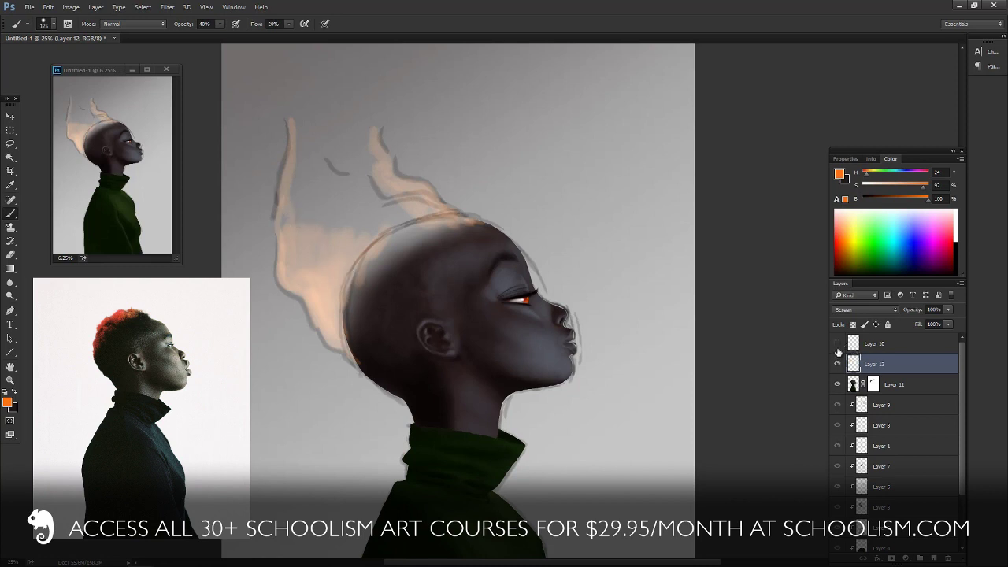
# - Hide the rough sketch layer and fill the flame between the two tongues with orange using a 200 px brush
pyautogui.scroll(-3, 960, 407)
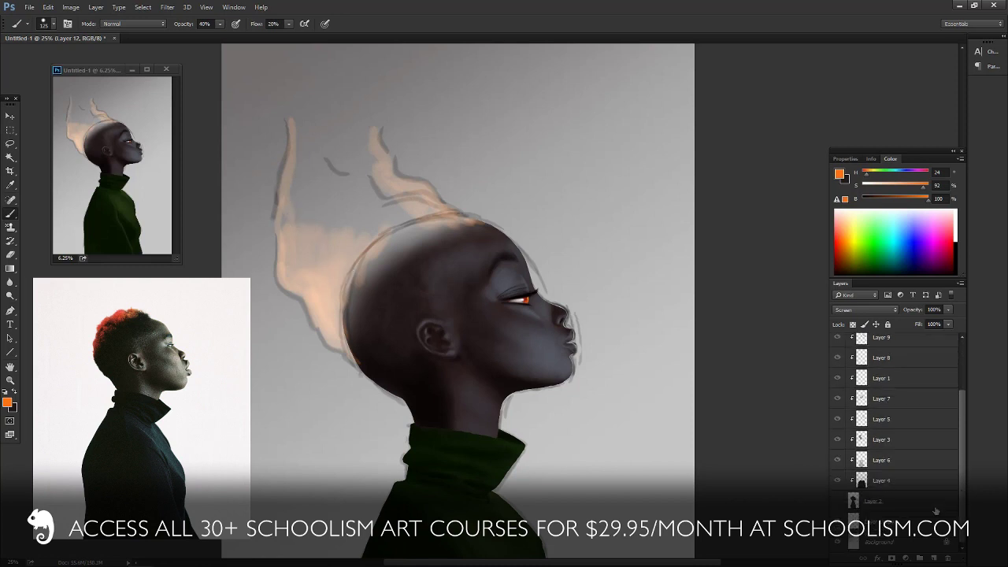
pyautogui.click(837, 521)
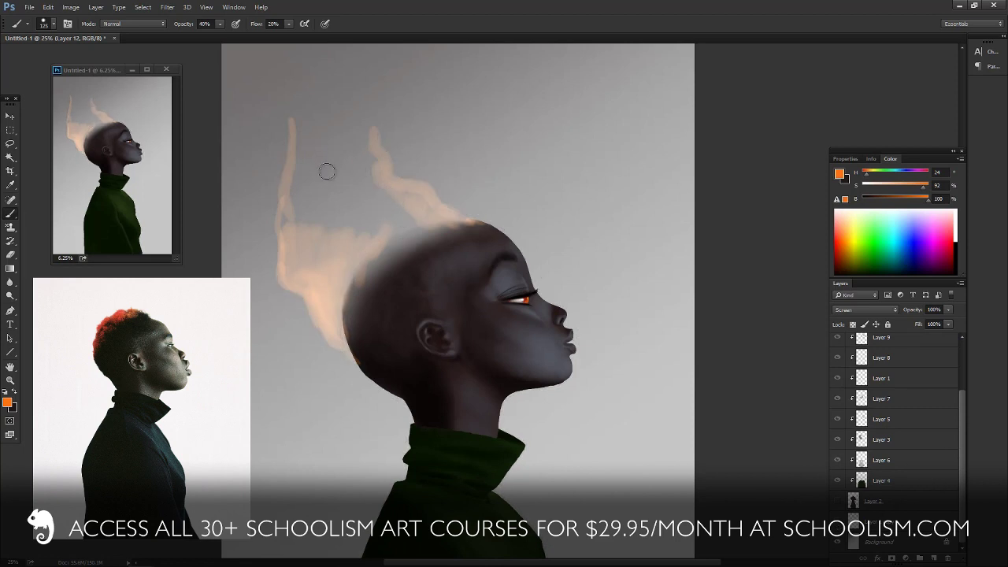
pyautogui.press(']')
pyautogui.press(']')
pyautogui.press(']')
pyautogui.moveTo(308, 130)
pyautogui.mouseDown()
pyautogui.moveTo(291, 202)
pyautogui.moveTo(300, 135)
pyautogui.moveTo(304, 164)
pyautogui.moveTo(300, 119)
pyautogui.moveTo(302, 223)
pyautogui.moveTo(286, 230)
pyautogui.moveTo(300, 276)
pyautogui.moveTo(308, 270)
pyautogui.moveTo(305, 281)
pyautogui.moveTo(294, 276)
pyautogui.moveTo(328, 279)
pyautogui.moveTo(334, 174)
pyautogui.moveTo(319, 122)
pyautogui.moveTo(341, 189)
pyautogui.moveTo(301, 97)
pyautogui.moveTo(329, 139)
pyautogui.moveTo(294, 103)
pyautogui.moveTo(319, 155)
pyautogui.moveTo(328, 132)
pyautogui.moveTo(308, 102)
pyautogui.moveTo(359, 184)
pyautogui.moveTo(368, 145)
pyautogui.moveTo(381, 183)
pyautogui.mouseUp()
pyautogui.moveTo(410, 203)
pyautogui.mouseDown()
pyautogui.moveTo(438, 217)
pyautogui.moveTo(413, 211)
pyautogui.moveTo(411, 225)
pyautogui.moveTo(412, 213)
pyautogui.moveTo(416, 224)
pyautogui.moveTo(348, 185)
pyautogui.moveTo(339, 197)
pyautogui.moveTo(364, 226)
pyautogui.moveTo(400, 234)
pyautogui.moveTo(365, 242)
pyautogui.moveTo(345, 265)
pyautogui.moveTo(448, 235)
pyautogui.moveTo(460, 250)
pyautogui.moveTo(357, 252)
pyautogui.moveTo(333, 187)
pyautogui.moveTo(335, 132)
pyautogui.moveTo(347, 124)
pyautogui.moveTo(340, 207)
pyautogui.moveTo(327, 165)
pyautogui.moveTo(298, 182)
pyautogui.moveTo(296, 140)
pyautogui.moveTo(295, 211)
pyautogui.moveTo(315, 214)
pyautogui.moveTo(302, 152)
pyautogui.moveTo(320, 232)
pyautogui.moveTo(333, 234)
pyautogui.moveTo(339, 211)
pyautogui.moveTo(310, 134)
pyautogui.moveTo(296, 209)
pyautogui.moveTo(307, 278)
pyautogui.moveTo(326, 275)
pyautogui.moveTo(356, 235)
pyautogui.moveTo(356, 193)
pyautogui.moveTo(410, 221)
pyautogui.moveTo(340, 208)
pyautogui.moveTo(356, 236)
pyautogui.moveTo(381, 226)
pyautogui.moveTo(362, 243)
pyautogui.moveTo(344, 232)
pyautogui.moveTo(364, 252)
pyautogui.moveTo(391, 205)
pyautogui.moveTo(392, 170)
pyautogui.moveTo(347, 100)
pyautogui.mouseUp()
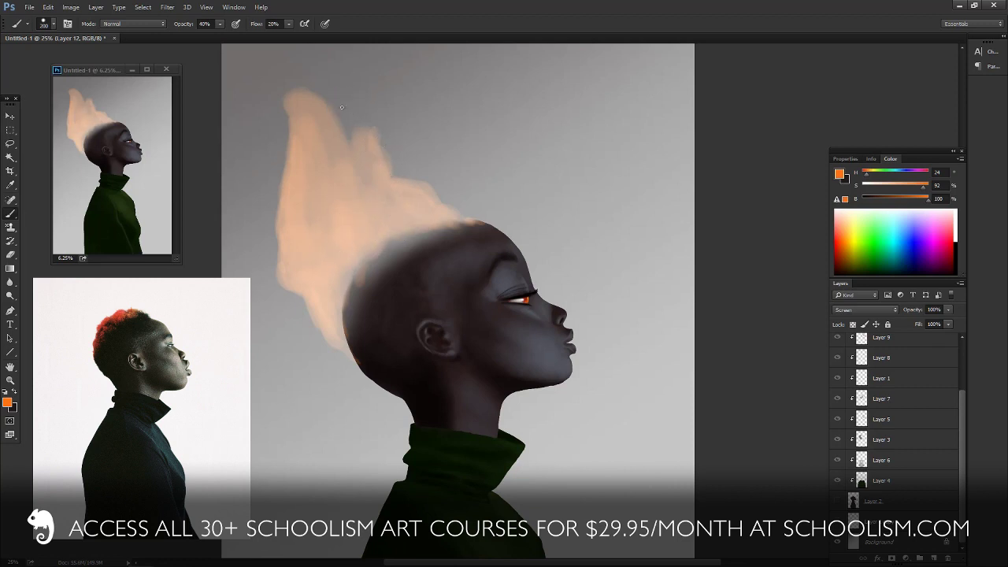
# - Soften and fade the flame's tips and interior with a 500 px eraser
pyautogui.press('e')
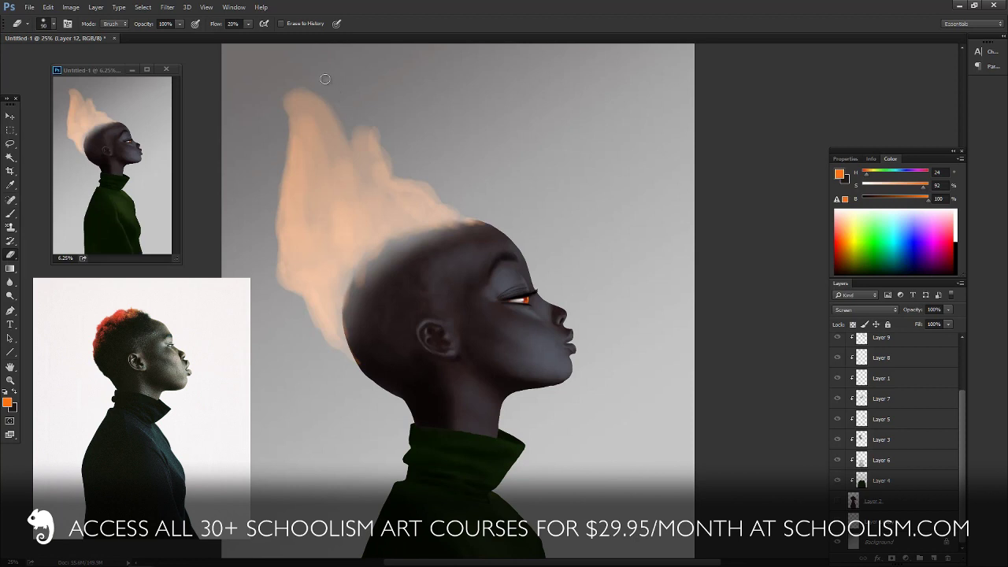
pyautogui.press(']')
pyautogui.press(']')
pyautogui.press(']')
pyautogui.press(']')
pyautogui.press(']')
pyautogui.press(']')
pyautogui.press(']')
pyautogui.press(']')
pyautogui.press(']')
pyautogui.moveTo(293, 69)
pyautogui.mouseDown()
pyautogui.moveTo(345, 90)
pyautogui.moveTo(297, 77)
pyautogui.moveTo(327, 100)
pyautogui.moveTo(308, 91)
pyautogui.moveTo(307, 100)
pyautogui.moveTo(334, 117)
pyautogui.moveTo(359, 89)
pyautogui.moveTo(307, 69)
pyautogui.moveTo(380, 105)
pyautogui.moveTo(363, 97)
pyautogui.moveTo(401, 140)
pyautogui.moveTo(363, 112)
pyautogui.moveTo(400, 169)
pyautogui.moveTo(441, 167)
pyautogui.moveTo(331, 105)
pyautogui.moveTo(296, 105)
pyautogui.moveTo(287, 83)
pyautogui.moveTo(307, 86)
pyautogui.moveTo(286, 89)
pyautogui.moveTo(307, 115)
pyautogui.moveTo(361, 122)
pyautogui.moveTo(307, 85)
pyautogui.moveTo(276, 86)
pyautogui.moveTo(367, 118)
pyautogui.mouseUp()
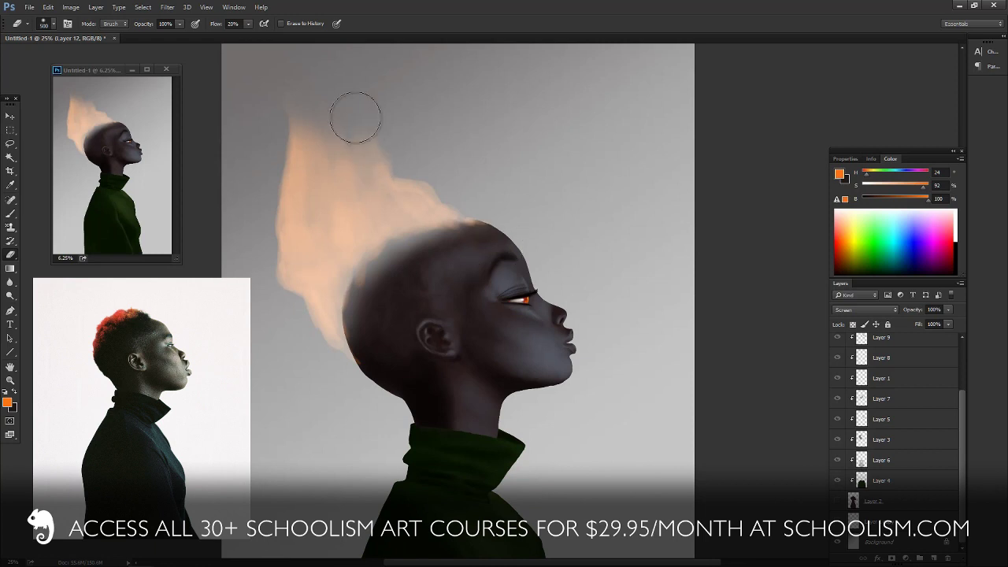
pyautogui.moveTo(321, 89)
pyautogui.mouseDown()
pyautogui.moveTo(304, 107)
pyautogui.moveTo(325, 136)
pyautogui.moveTo(315, 170)
pyautogui.moveTo(364, 198)
pyautogui.moveTo(469, 207)
pyautogui.moveTo(479, 224)
pyautogui.moveTo(353, 260)
pyautogui.moveTo(362, 293)
pyautogui.mouseUp()
# - Set the brush color's hue to 9, tint the flame's base and front edge red-orange, and compare with Layer 12 hidden
pyautogui.press('b')
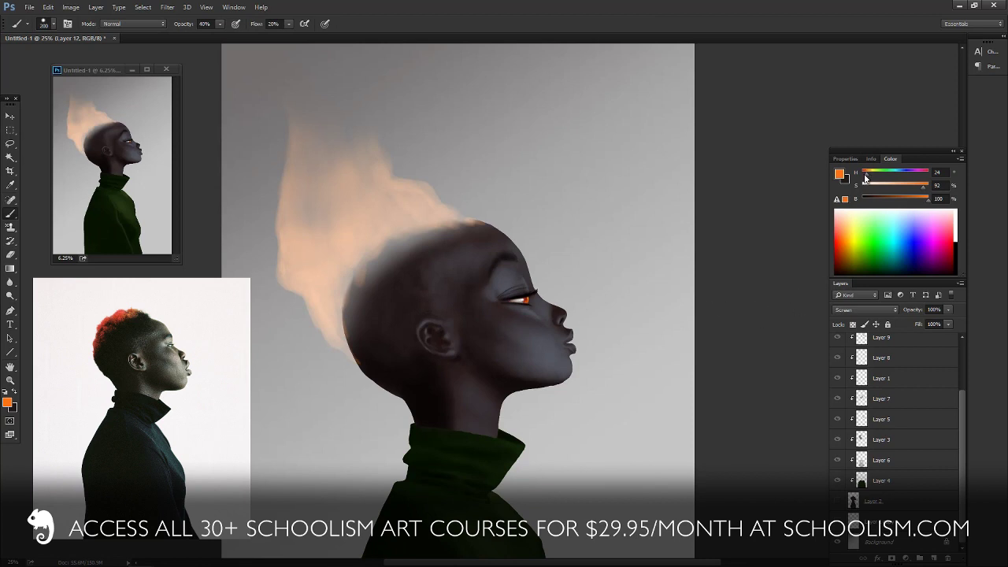
pyautogui.moveTo(865, 177); pyautogui.dragTo(864, 179)
pyautogui.moveTo(310, 289)
pyautogui.mouseDown()
pyautogui.moveTo(286, 277)
pyautogui.moveTo(325, 302)
pyautogui.moveTo(334, 329)
pyautogui.moveTo(311, 299)
pyautogui.moveTo(339, 339)
pyautogui.moveTo(320, 304)
pyautogui.moveTo(345, 332)
pyautogui.moveTo(321, 291)
pyautogui.mouseUp()
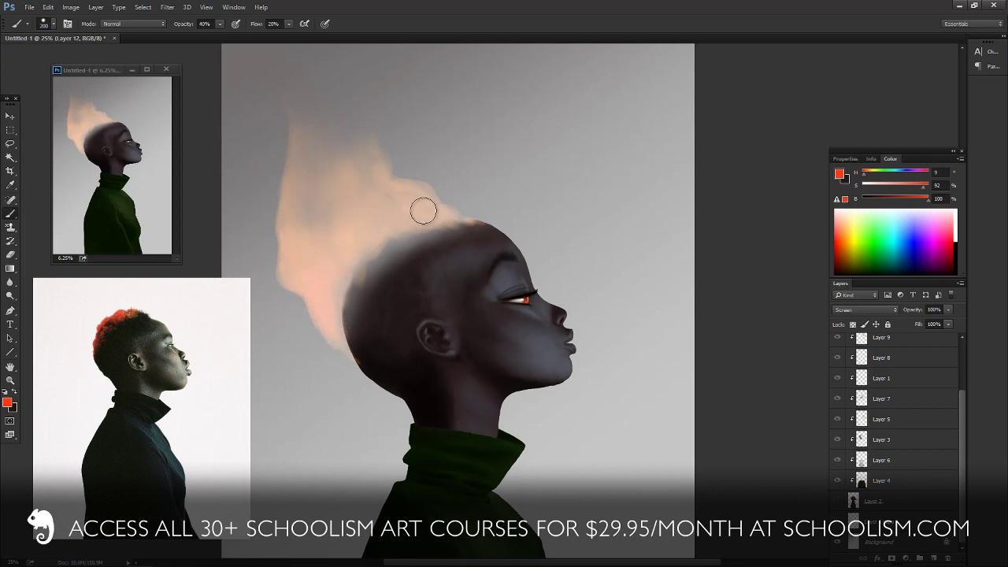
pyautogui.moveTo(387, 212)
pyautogui.mouseDown()
pyautogui.moveTo(338, 259)
pyautogui.moveTo(337, 239)
pyautogui.moveTo(441, 197)
pyautogui.mouseUp()
pyautogui.moveTo(958, 446); pyautogui.dragTo(964, 347)
pyautogui.click(837, 364)
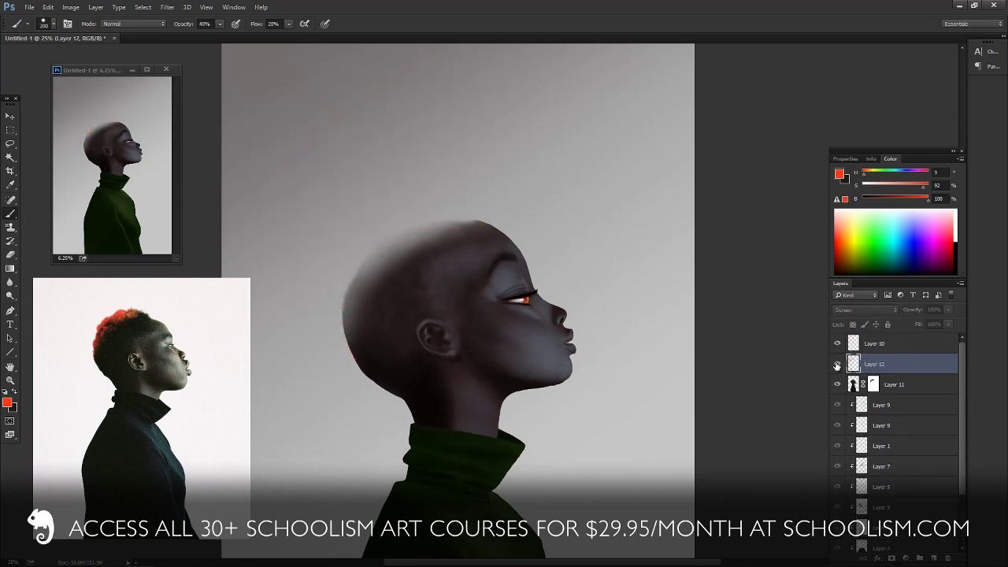
pyautogui.click(837, 364)
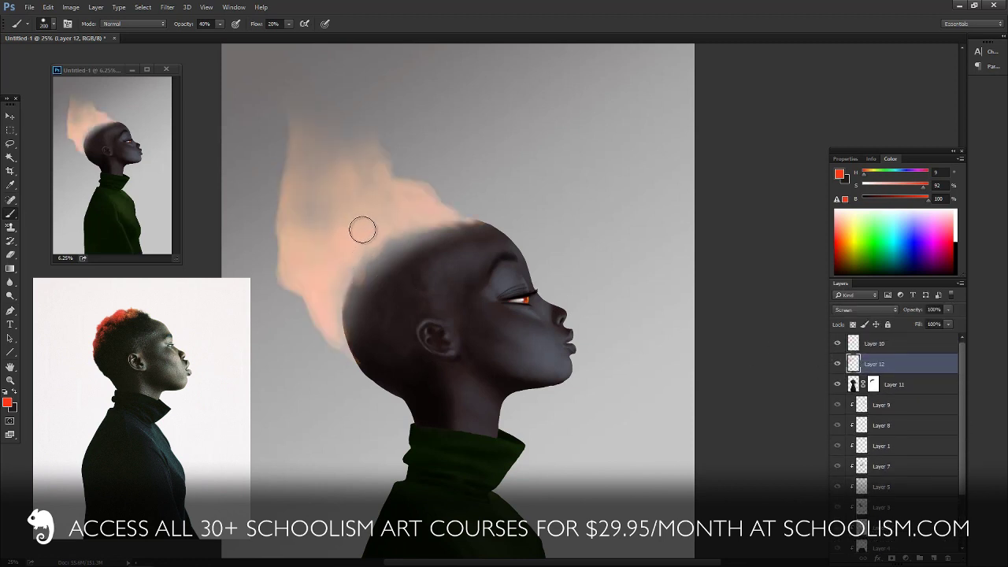
# - Lightly erase the flame's interior and the area behind the skull with the 500 px eraser
pyautogui.press('e')
pyautogui.moveTo(361, 218)
pyautogui.mouseDown()
pyautogui.moveTo(338, 255)
pyautogui.moveTo(316, 225)
pyautogui.moveTo(300, 247)
pyautogui.moveTo(310, 247)
pyautogui.moveTo(317, 281)
pyautogui.moveTo(331, 280)
pyautogui.moveTo(342, 326)
pyautogui.mouseUp()
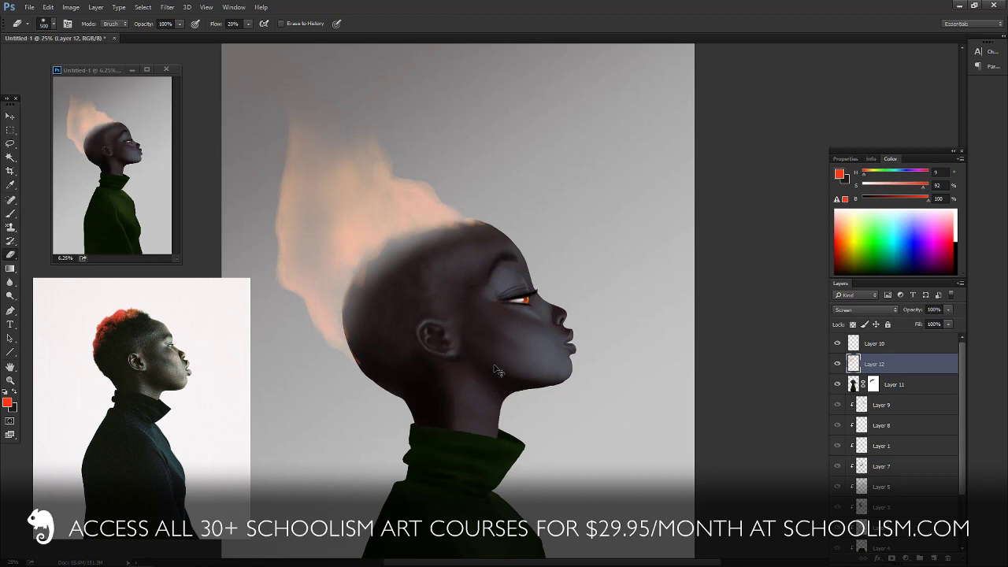
pyautogui.hotkey('ctrl', 'z')
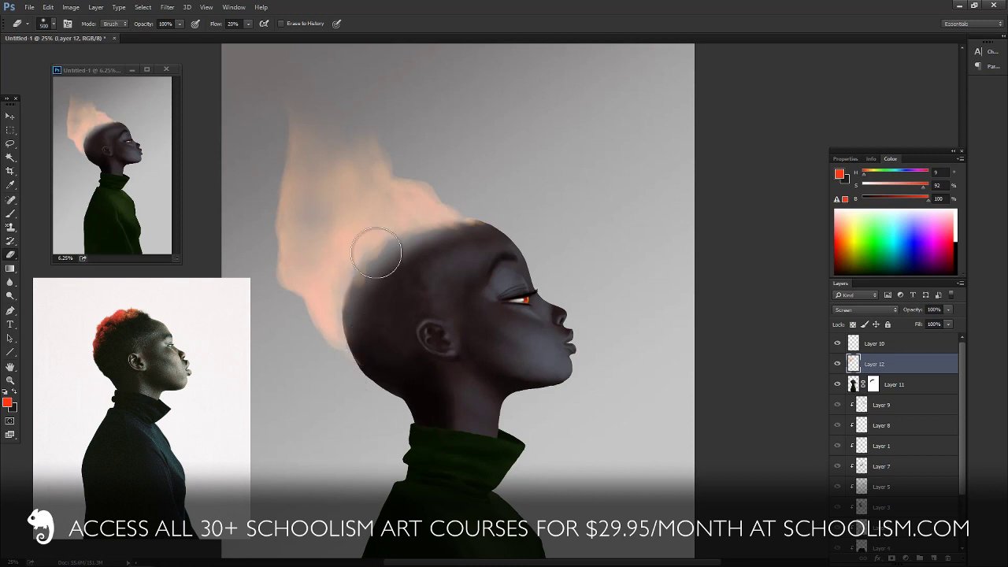
pyautogui.press('b')
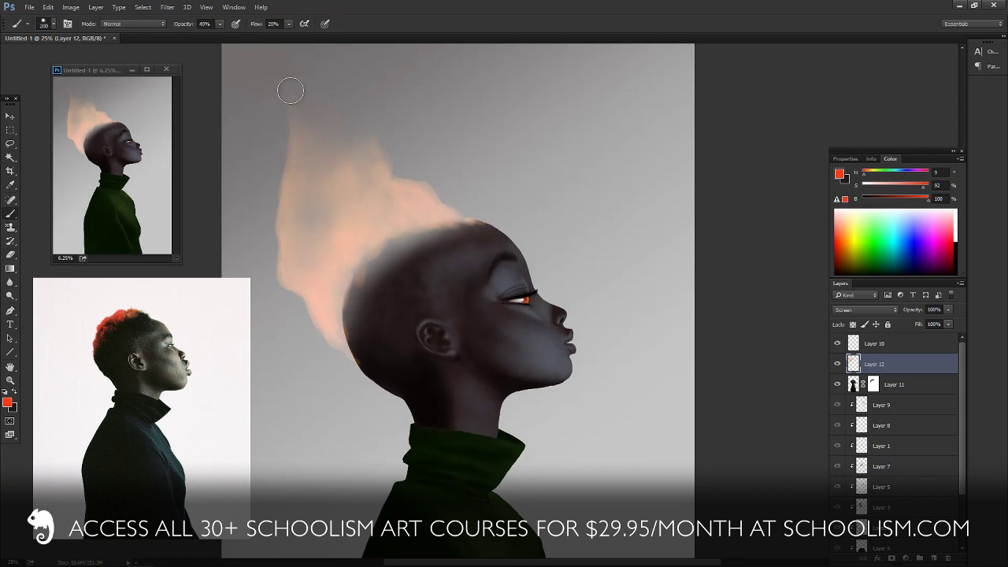
# - Paint a thin, curling red-orange wisp rising from the flame's tall rear tip with a 90 px brush at 20% opacity
pyautogui.moveTo(281, 86); pyautogui.dragTo(285, 124)
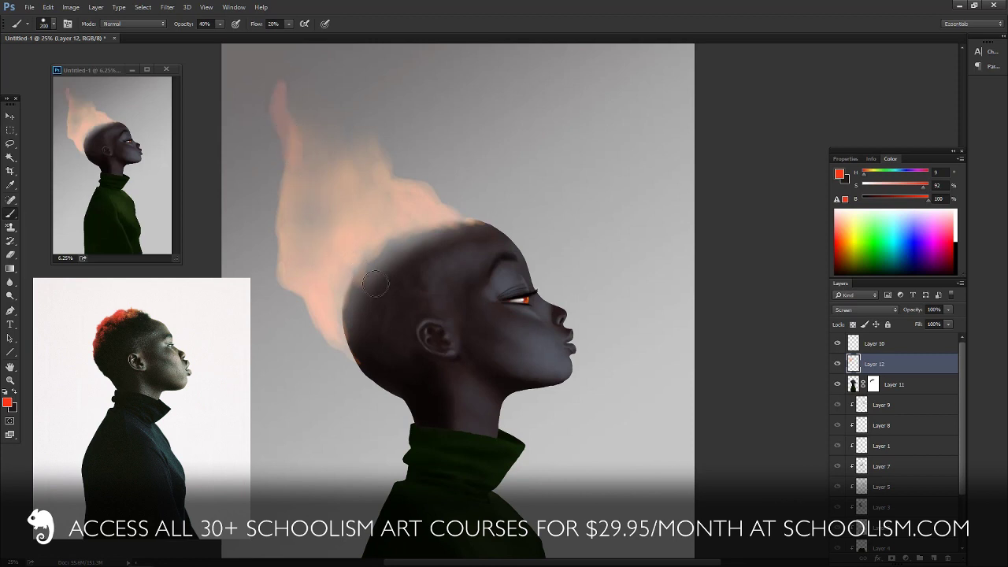
pyautogui.hotkey('ctrl', 'z')
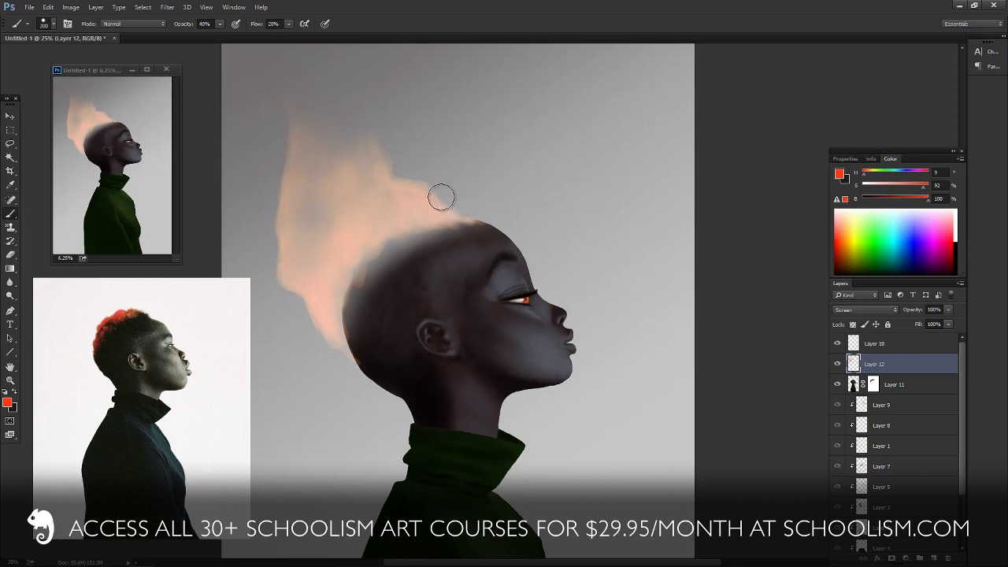
pyautogui.press('[')
pyautogui.press('[')
pyautogui.press('[')
pyautogui.press('[')
pyautogui.press('[')
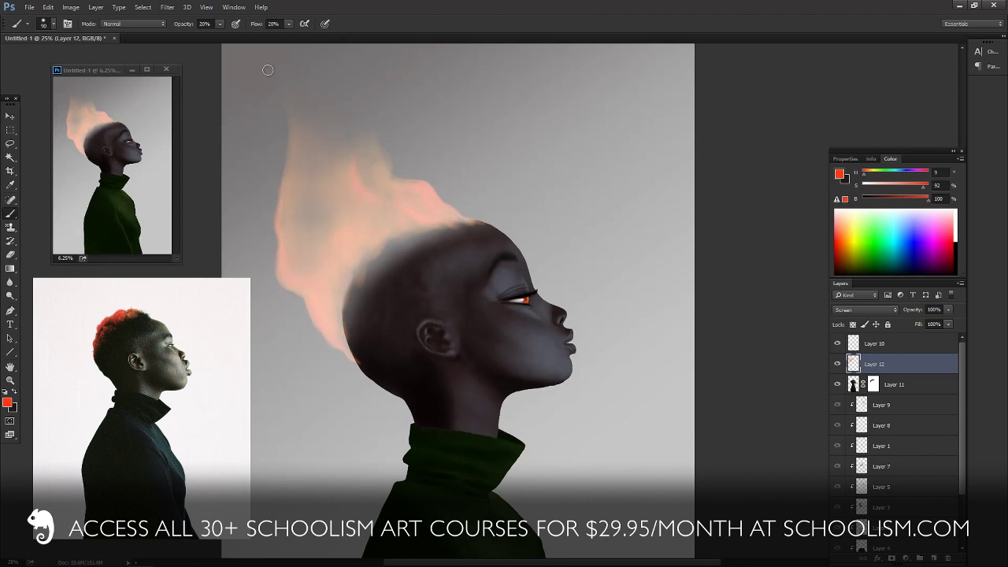
pyautogui.moveTo(268, 70); pyautogui.dragTo(279, 100)
# - Paint thin orange wisps above the flame's front tongue using hue 26, and set the brush color's hue to 3
pyautogui.moveTo(868, 177); pyautogui.dragTo(866, 176)
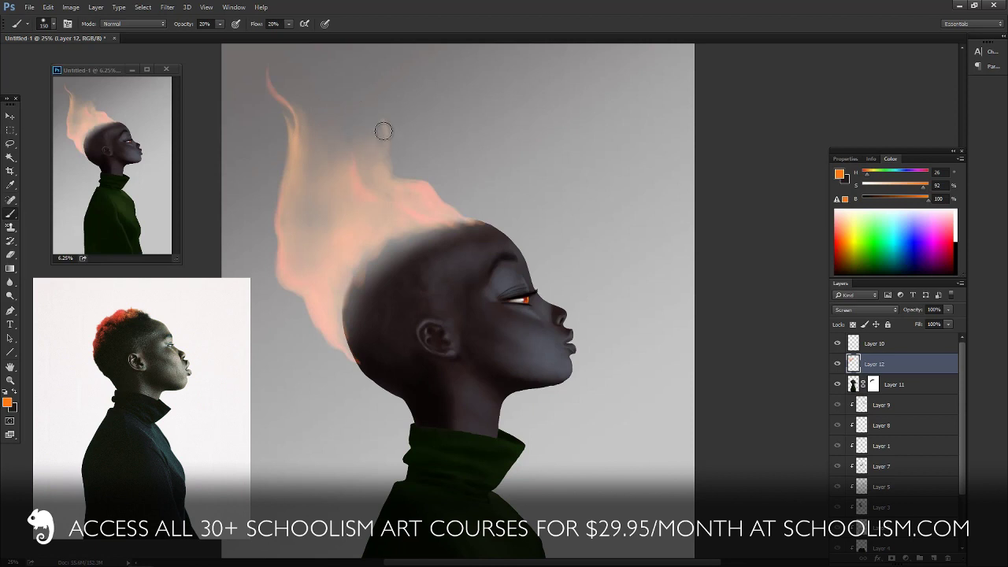
pyautogui.moveTo(382, 135); pyautogui.dragTo(385, 133)
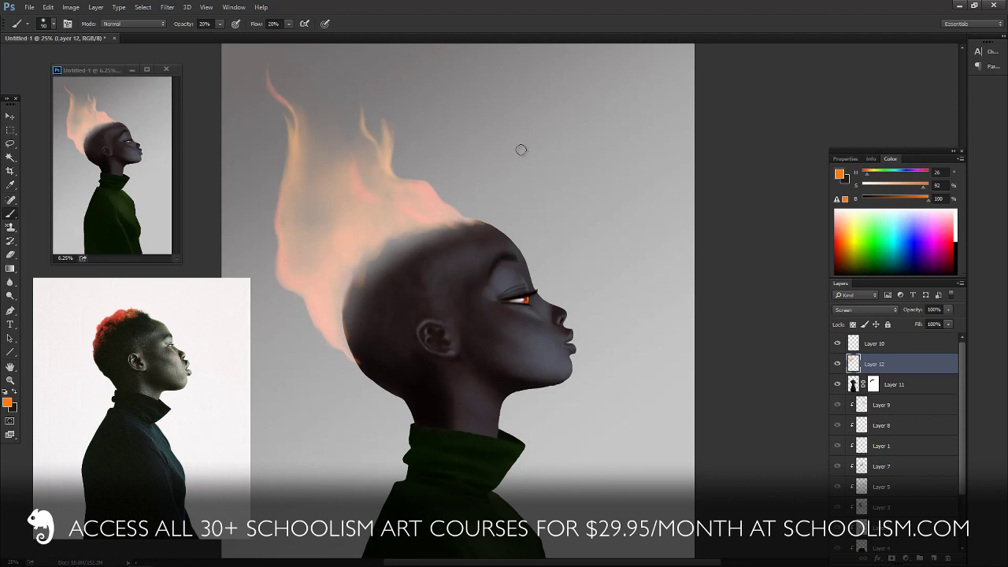
pyautogui.moveTo(866, 177); pyautogui.dragTo(863, 178)
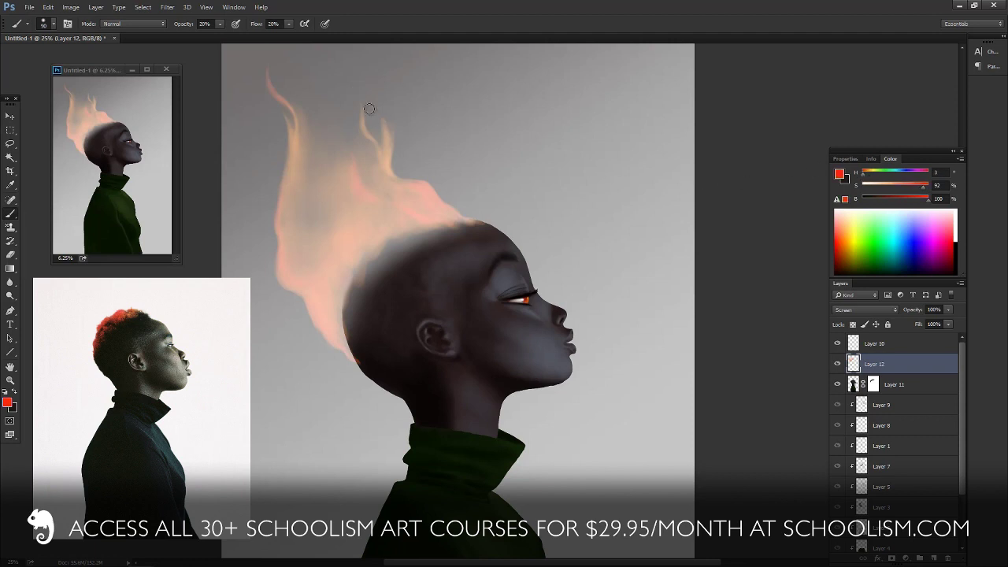